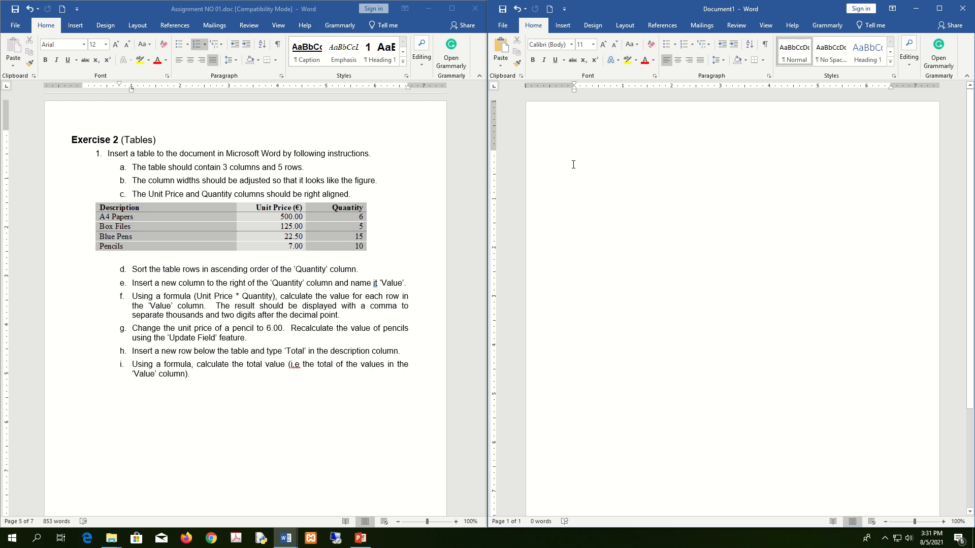
Step: Insert a table with 3 columns and 5 rows, widening the first column and narrowing the last one
left_click(569, 24)
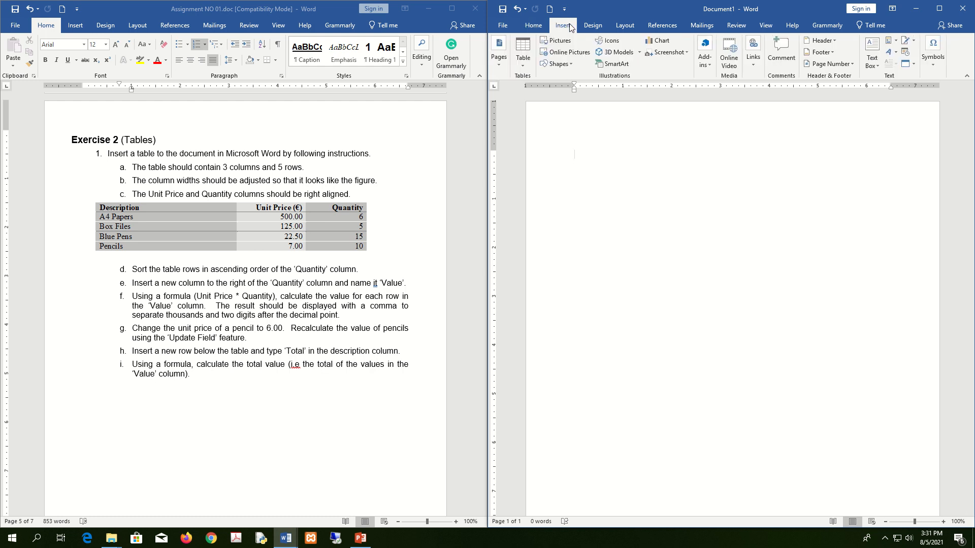
left_click(523, 65)
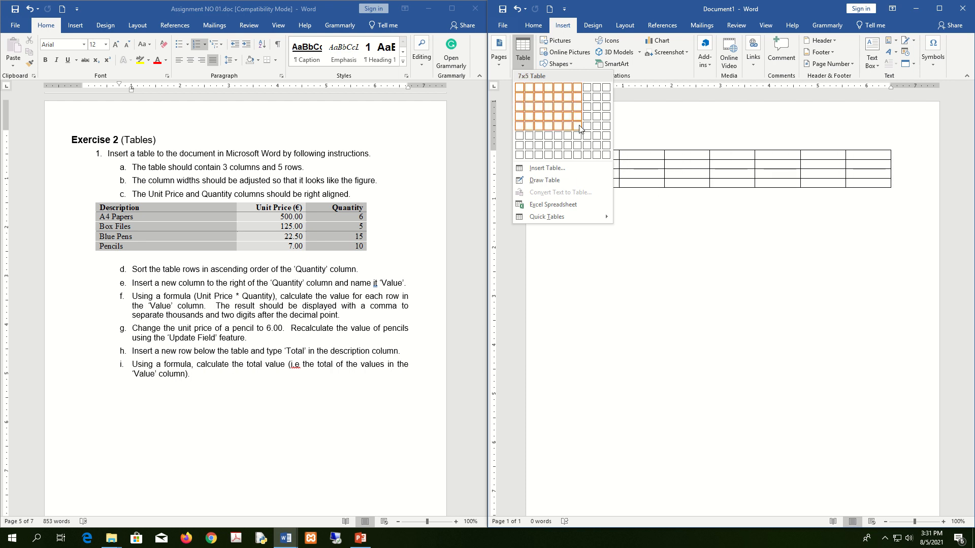
left_click(561, 169)
left_click_drag(699, 197, 581, 124)
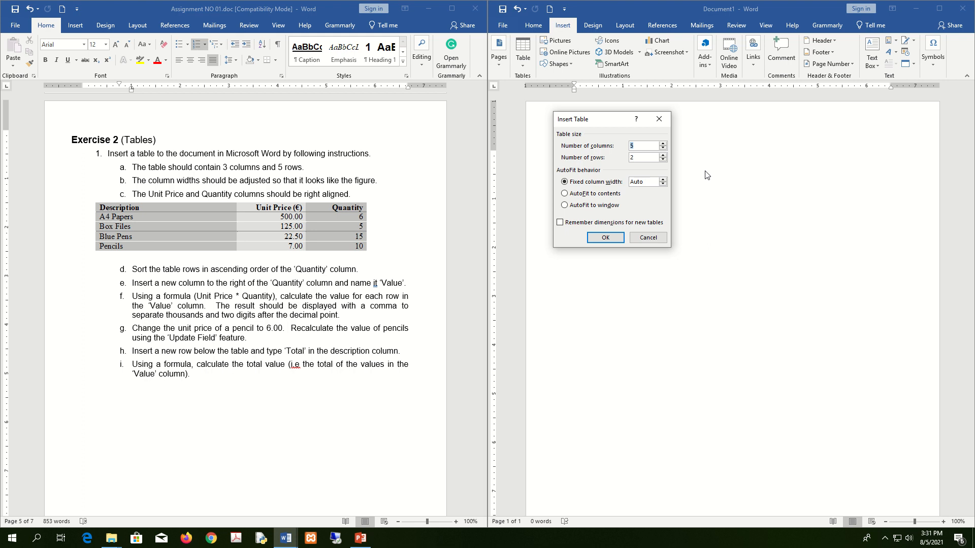
type("3")
key("Tab")
left_click(606, 238)
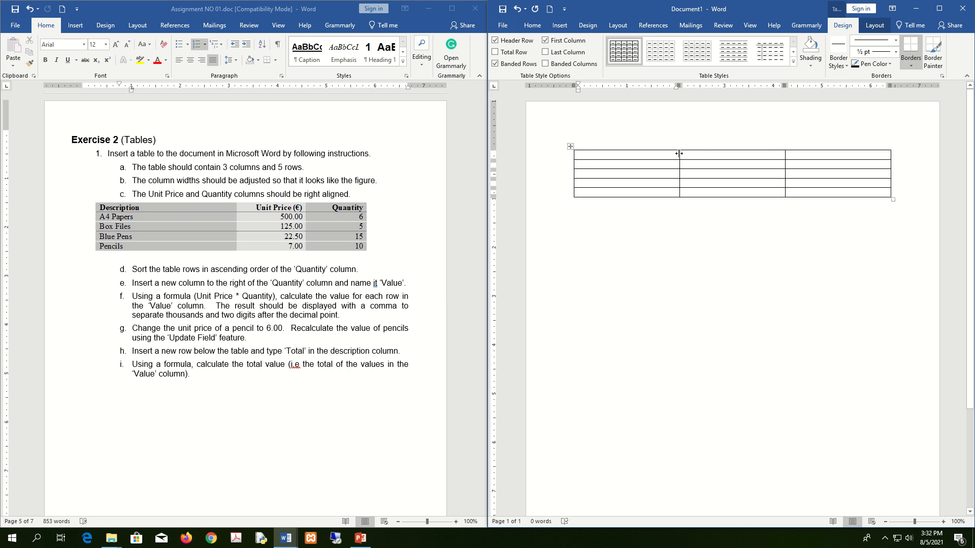
left_click_drag(679, 153, 705, 154)
left_click_drag(784, 154, 812, 154)
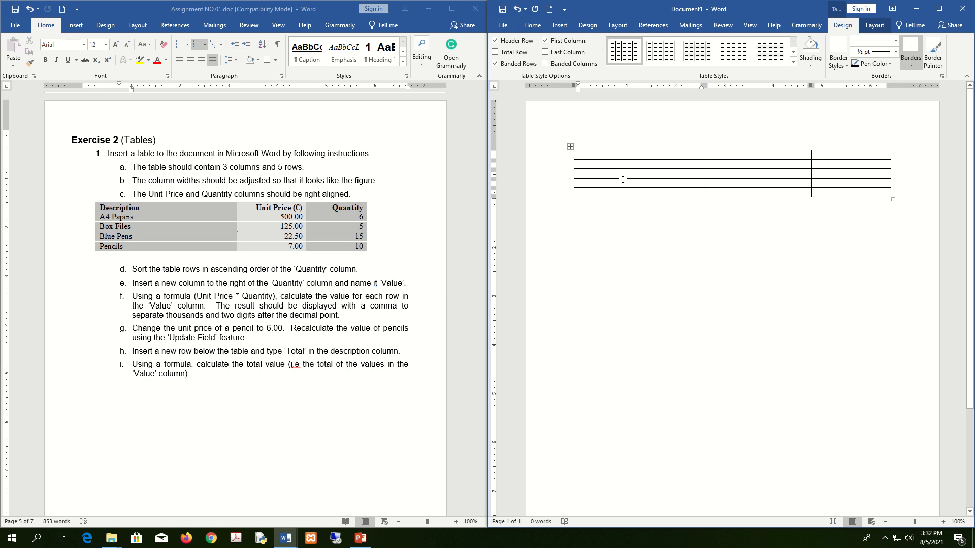
Step: Fill the table's header row with Description, Unit Price and Quantity, correcting the spelling of the last heading
type("Description")
key("Tab")
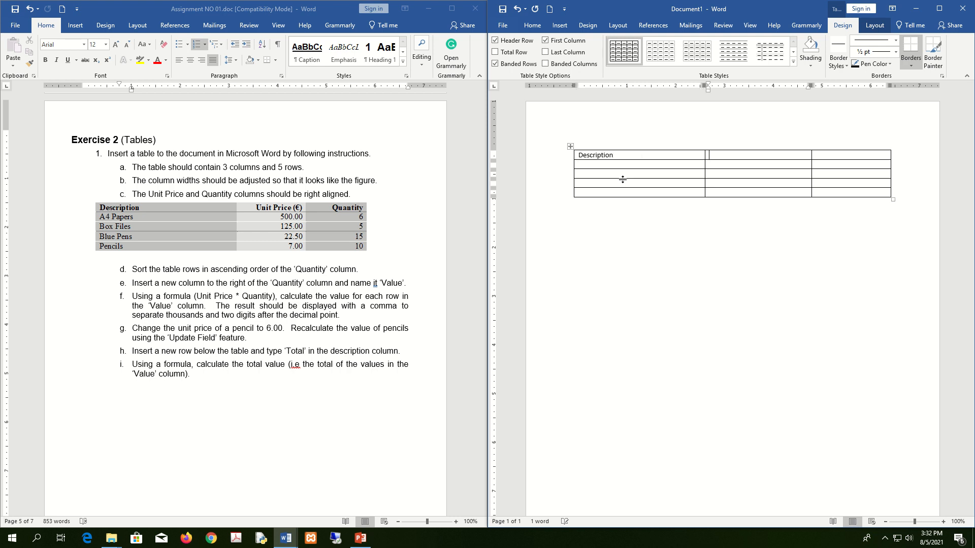
type("Unit Price")
key("Tab")
type("Qunatity")
key("Tab")
right_click(840, 153)
left_click(787, 165)
Step: Make the text of the table's header row bold
left_click_drag(817, 155, 576, 156)
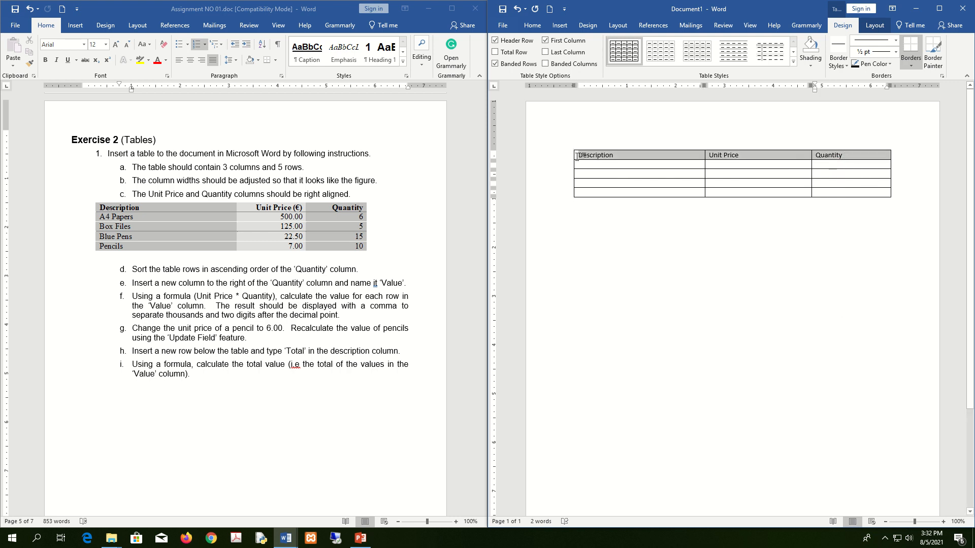
left_click(532, 25)
left_click(535, 62)
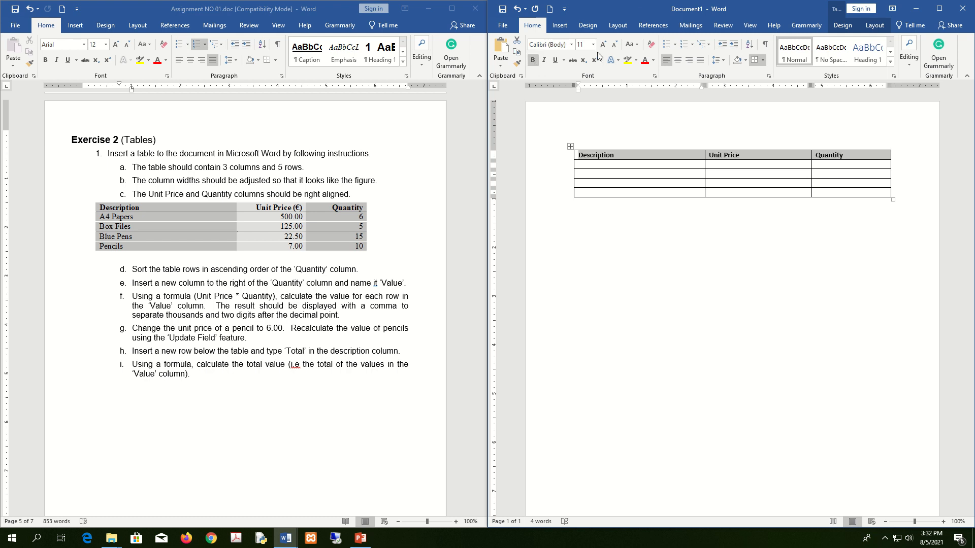
mouse_move(289, 3)
left_click(416, 23)
left_click(651, 237)
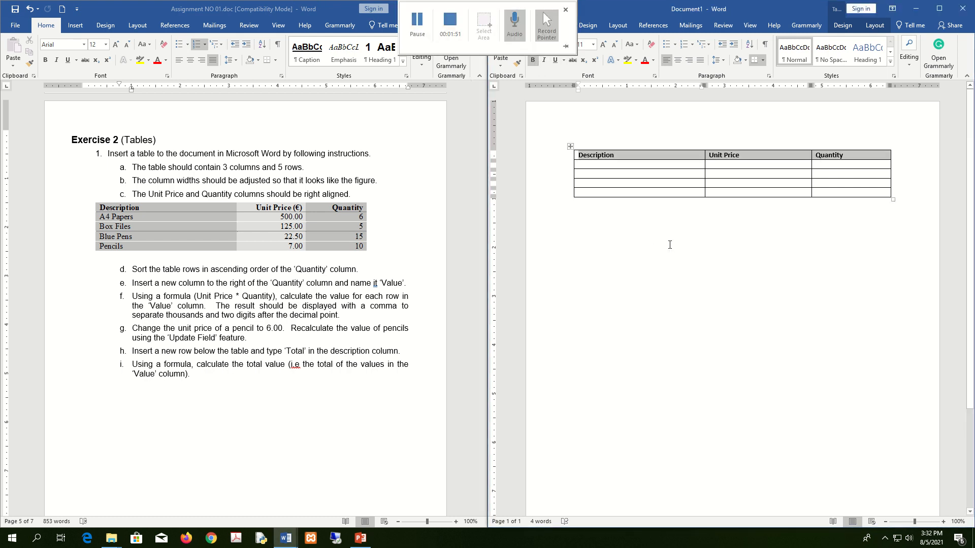
Step: Fill the first row below the headings with A4 Papers, unit price 500.00 and quantity 6
left_click(618, 164)
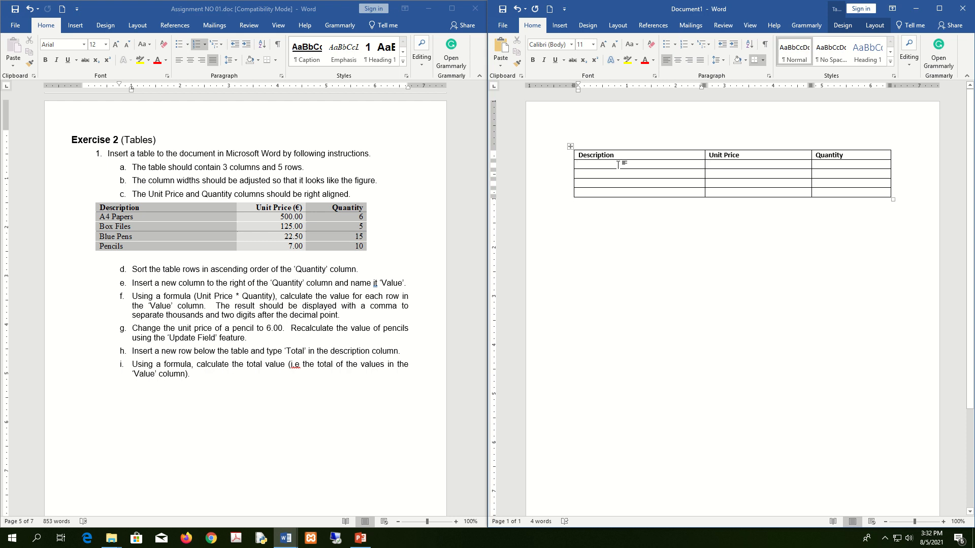
type("A")
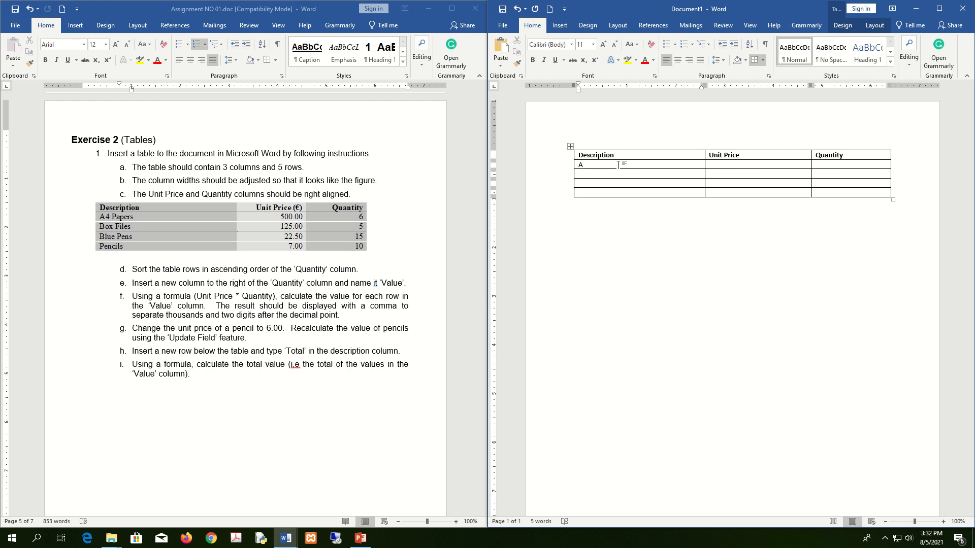
type("4 Papers")
type("5")
type("000")
key("BackSpace")
type(".00")
key("Tab")
type("6")
key("Tab")
Step: Fill the next table row with Box Files, unit price 125.00 and quantity 5
type("Box File")
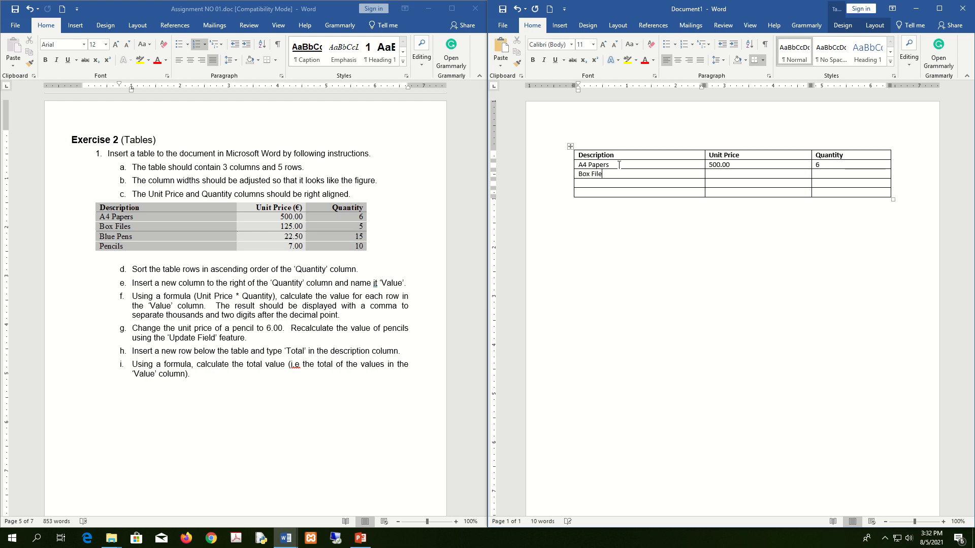
key("Tab")
type("125.00")
key("Tab")
type("5")
key("Tab")
Step: Fill the fourth table row with Blue Pens, unit price 22.50 and quantity 15
type("Blue Pens")
key("Tab")
type("22.50")
key("Tab")
type("15")
key("Tab")
Step: Fill the final table row with Pencils, unit price 7.00 and quantity 10
type("Pencils")
key("Tab")
type("7.00")
key("Tab")
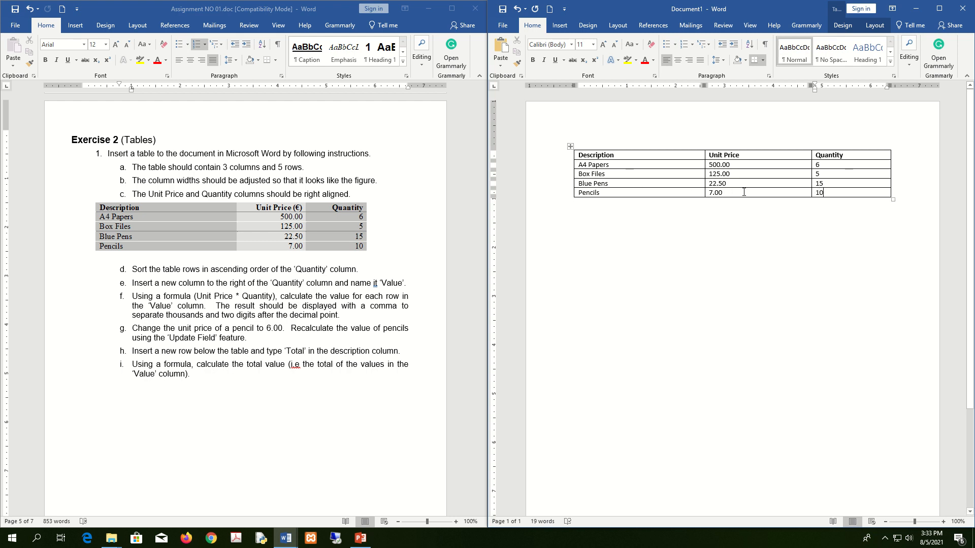
Step: Right-align the Unit Price and Quantity columns, including their headings
left_click_drag(744, 193, 744, 154)
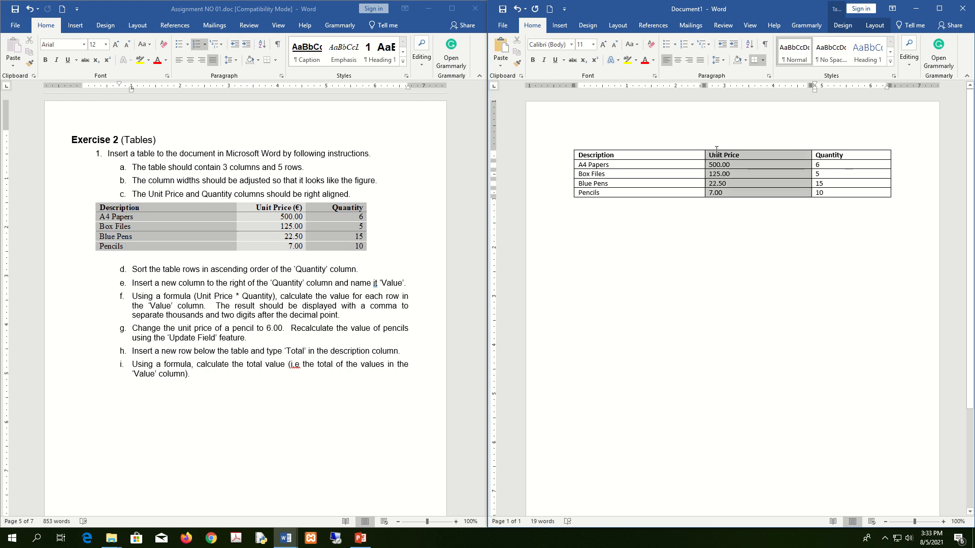
left_click(689, 60)
left_click_drag(829, 193, 820, 155)
left_click(690, 59)
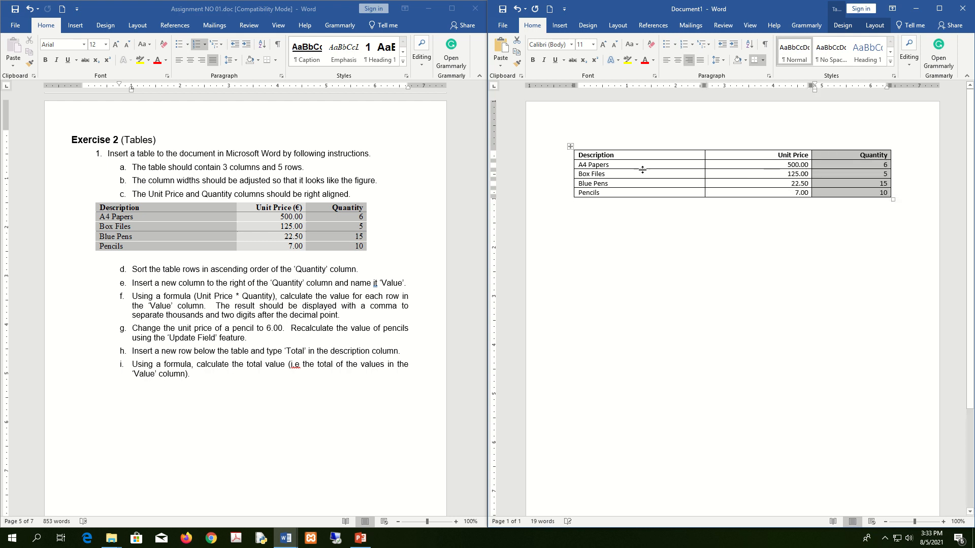
left_click(142, 279)
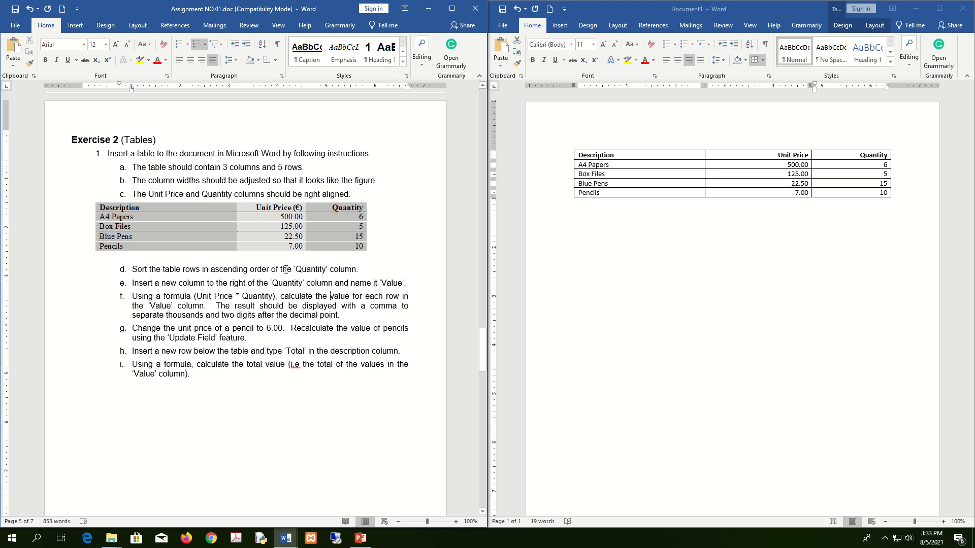
left_click(873, 147)
left_click(869, 184)
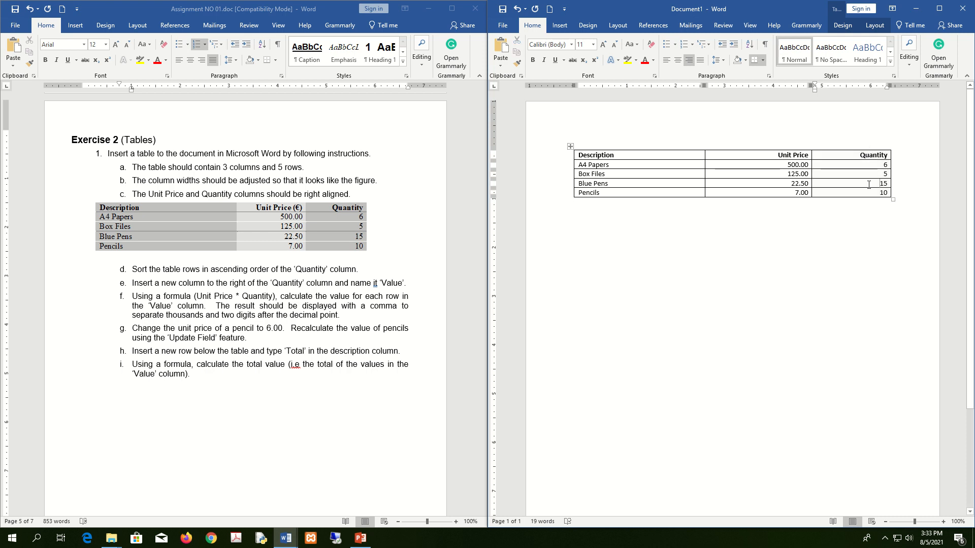
left_click(858, 149)
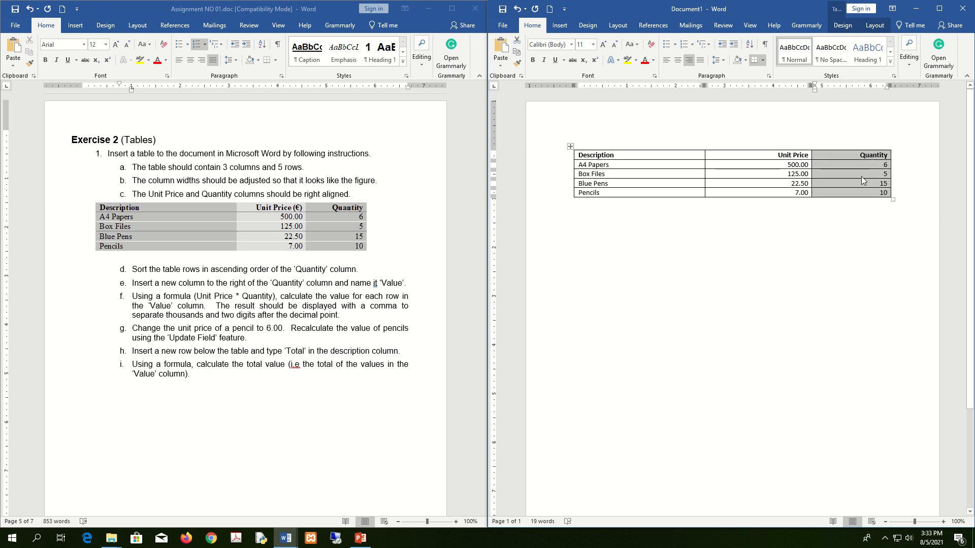
left_click(858, 184)
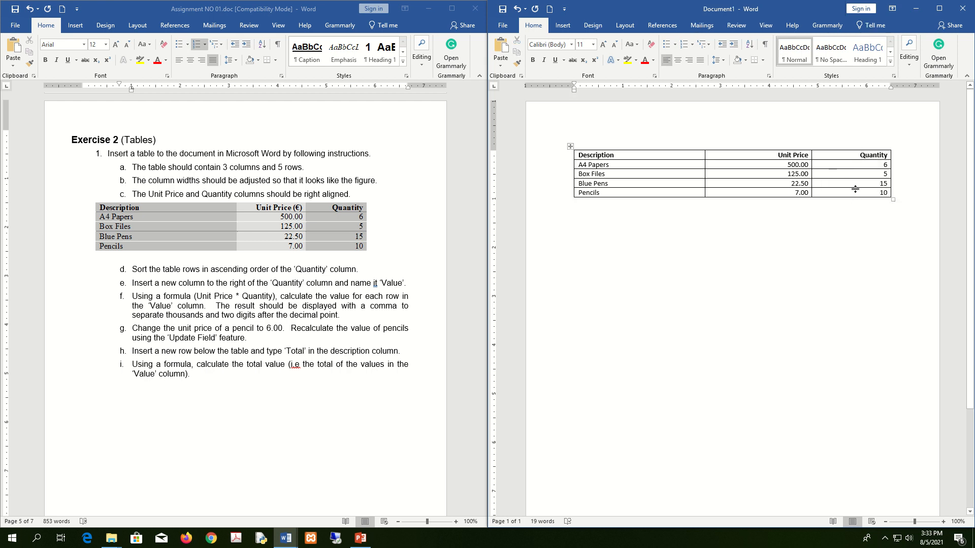
Step: Increase the font size of all text in the table to 16
scroll(842, 267, "up", 2)
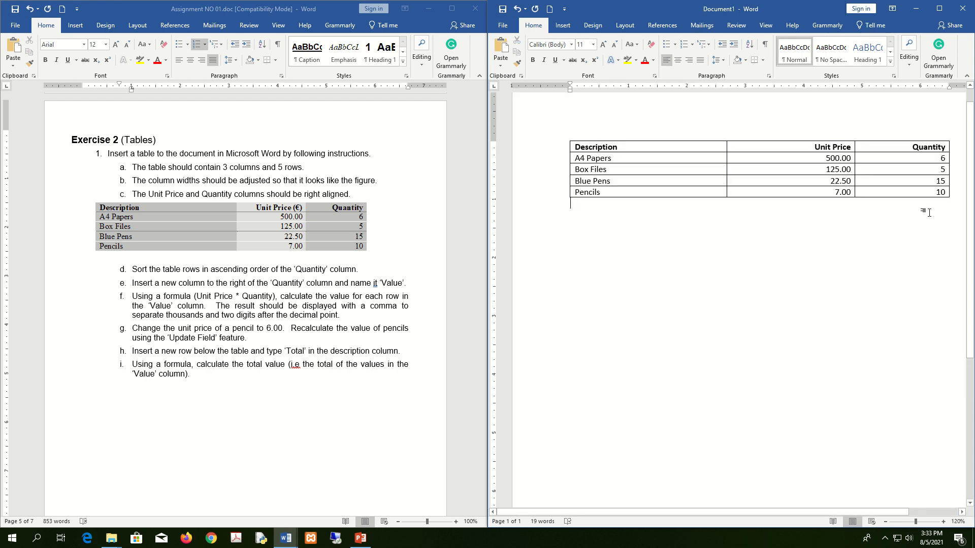
mouse_move(947, 193)
left_mouse_down()
mouse_move(609, 159)
mouse_move(579, 147)
left_mouse_up()
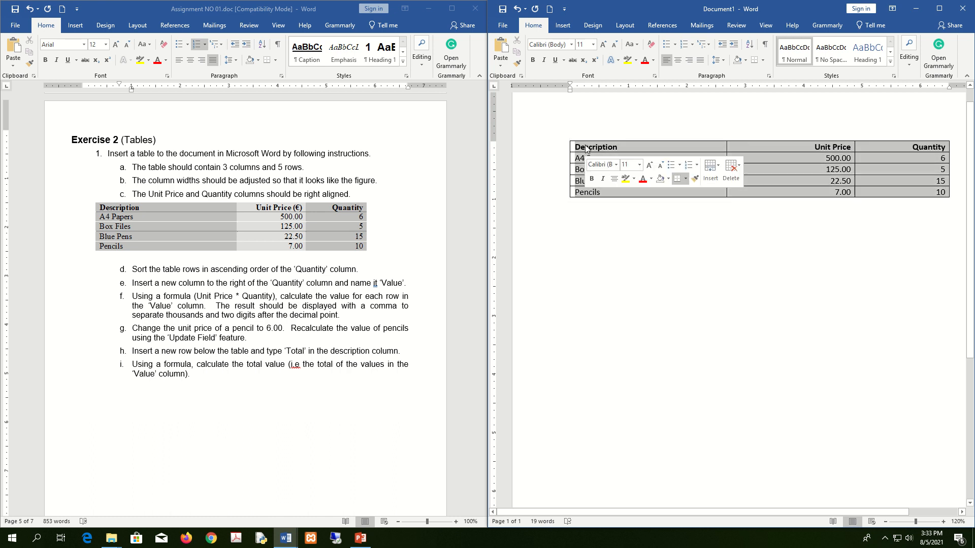
left_click(603, 44)
left_click(602, 44)
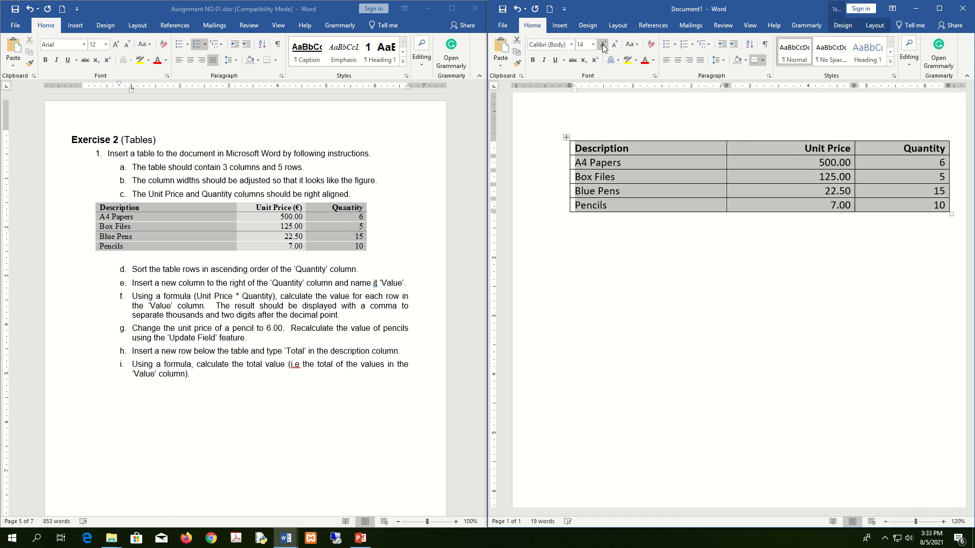
left_click(603, 45)
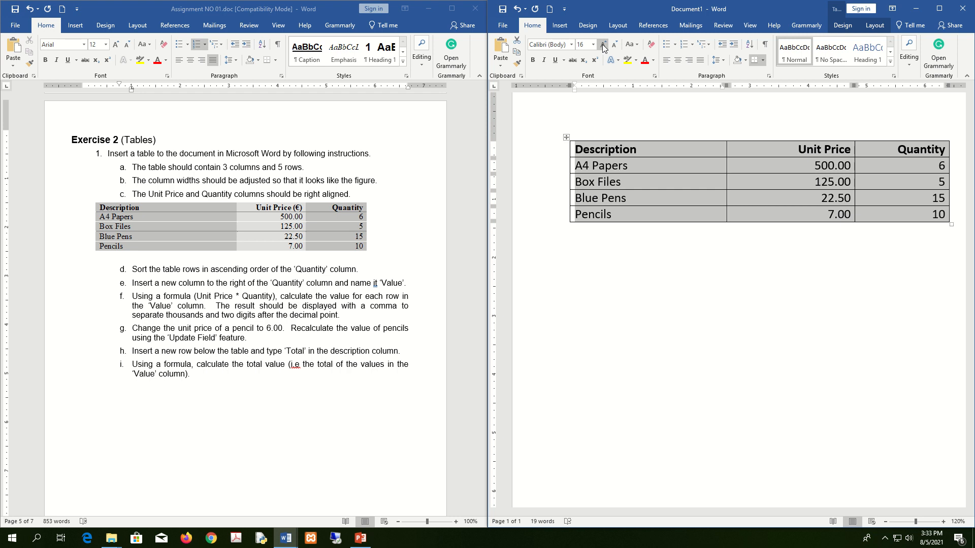
left_click(676, 273)
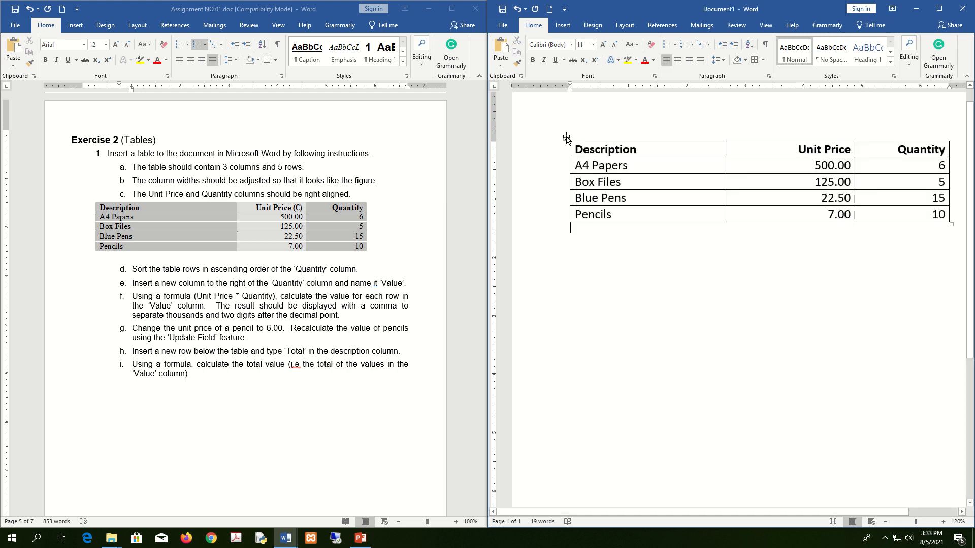
left_click(566, 138)
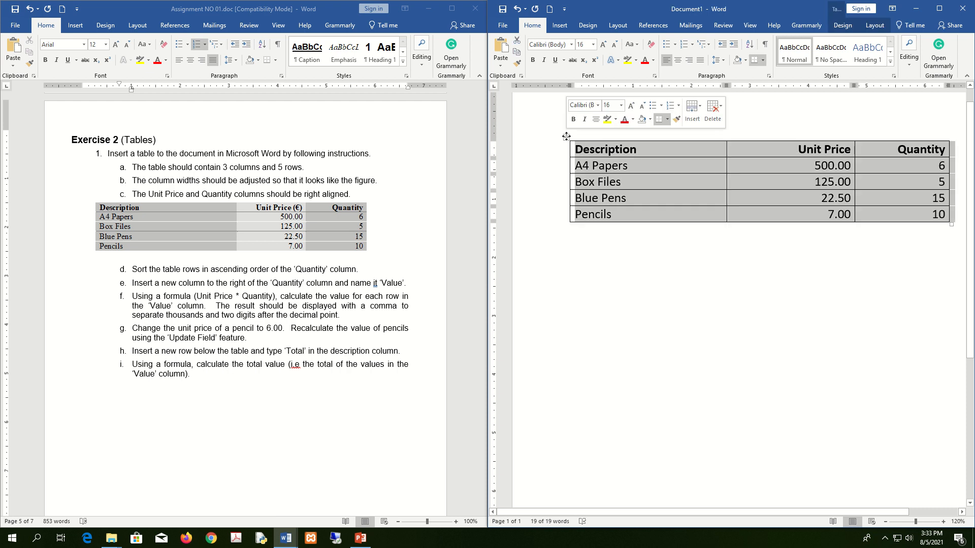
left_click(627, 279)
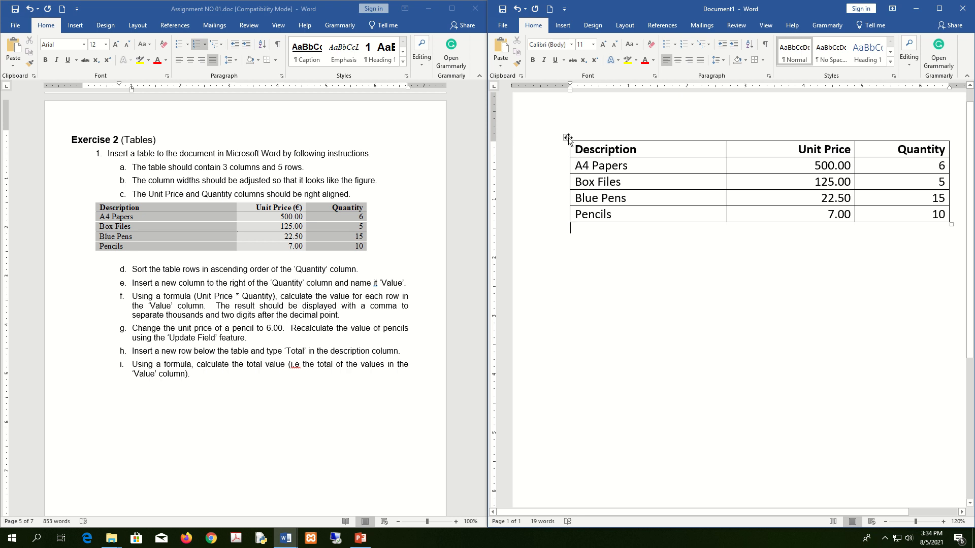
left_click(567, 137)
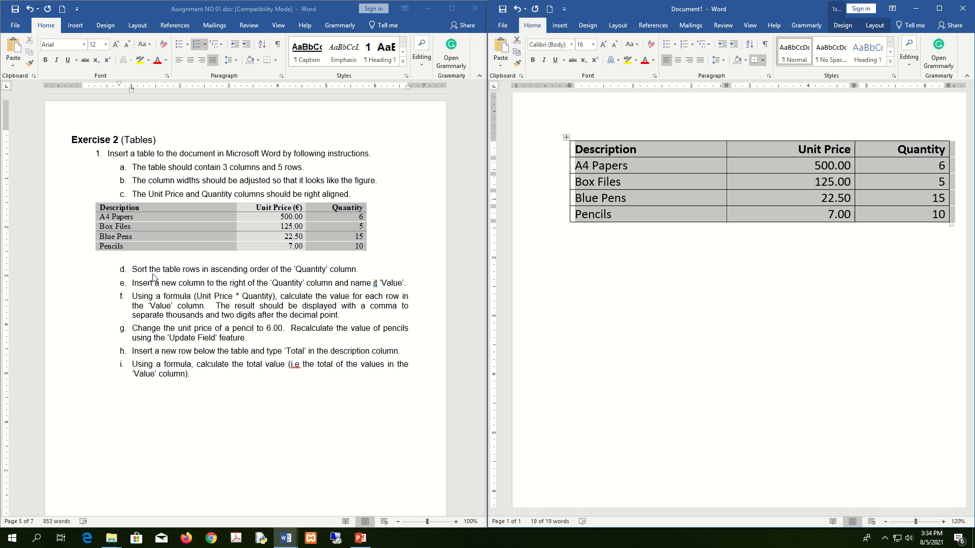
left_click(914, 185)
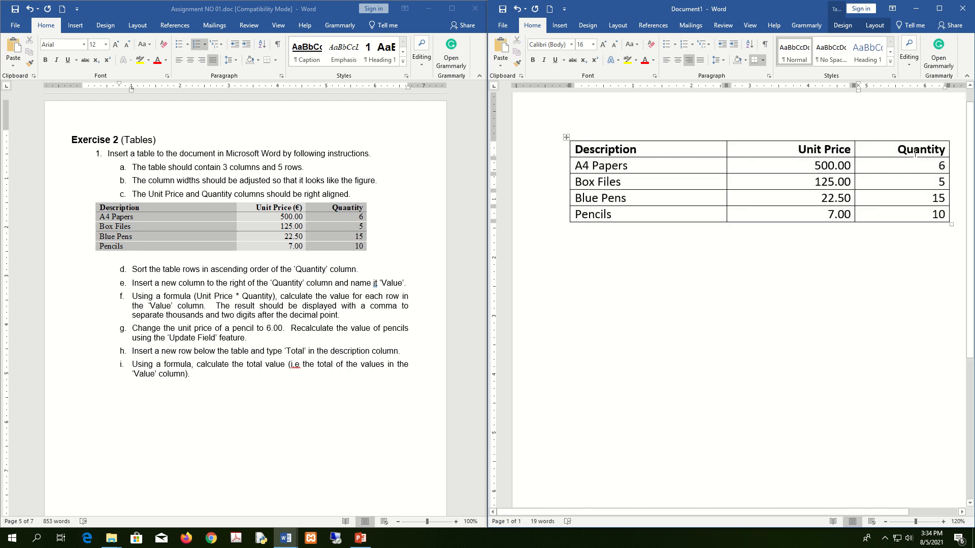
left_click_drag(906, 149, 927, 214)
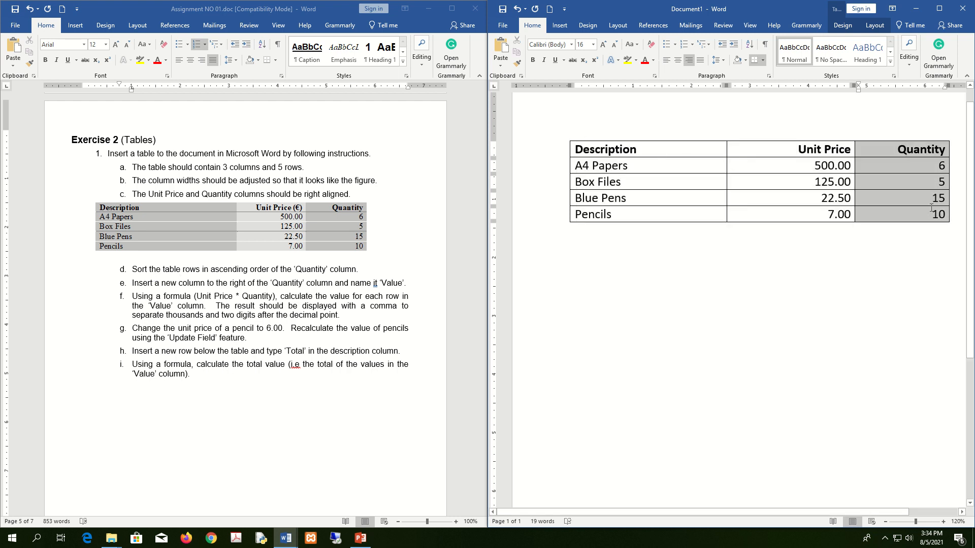
left_click(894, 152)
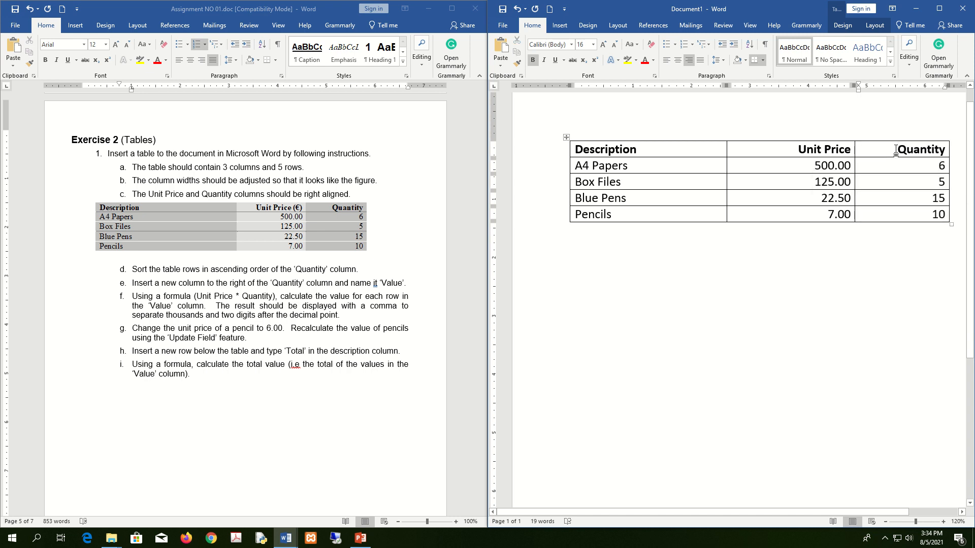
mouse_move(896, 151)
left_mouse_down()
mouse_move(927, 183)
mouse_move(927, 215)
left_mouse_up()
left_click(885, 151)
left_click(567, 138)
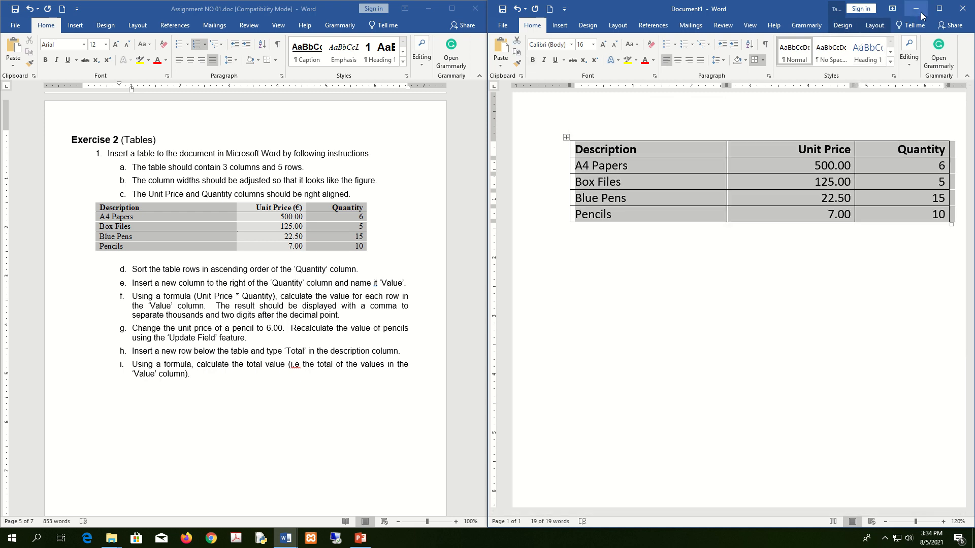
Step: Maximize the document window and select the entire table
left_click(939, 8)
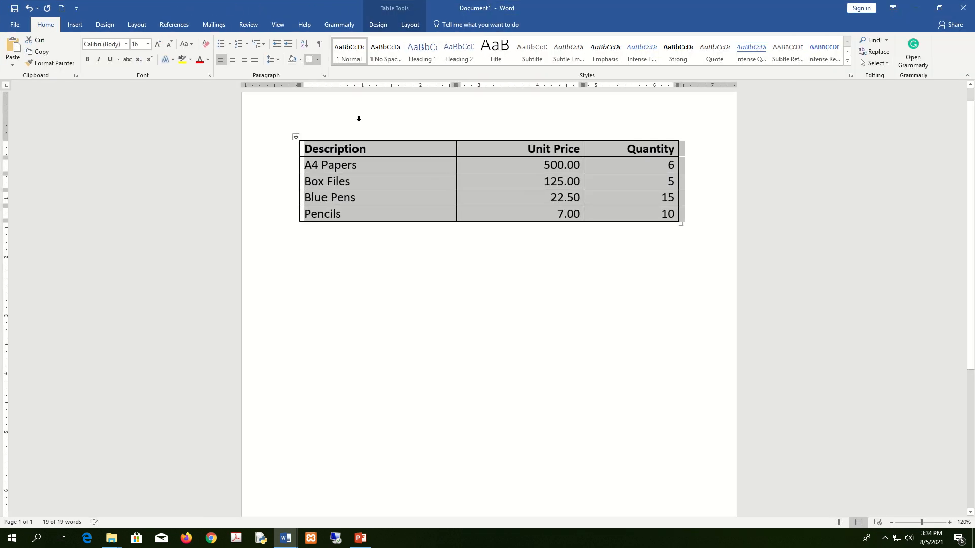
left_click(534, 283)
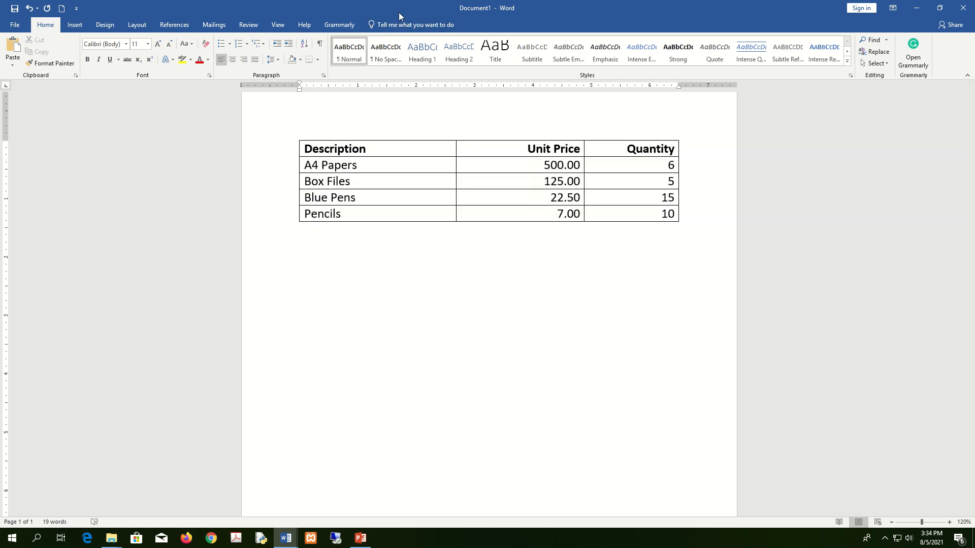
mouse_move(295, 138)
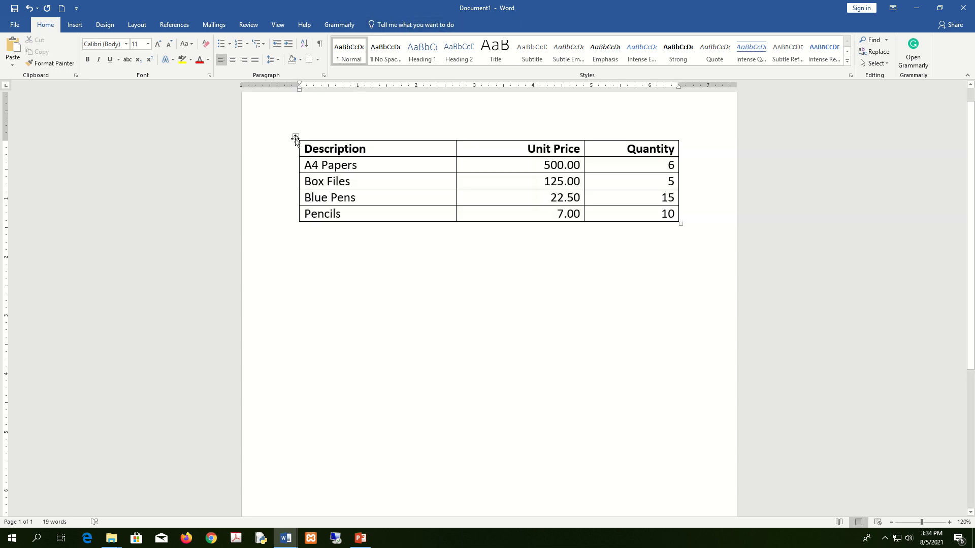
left_click(296, 137)
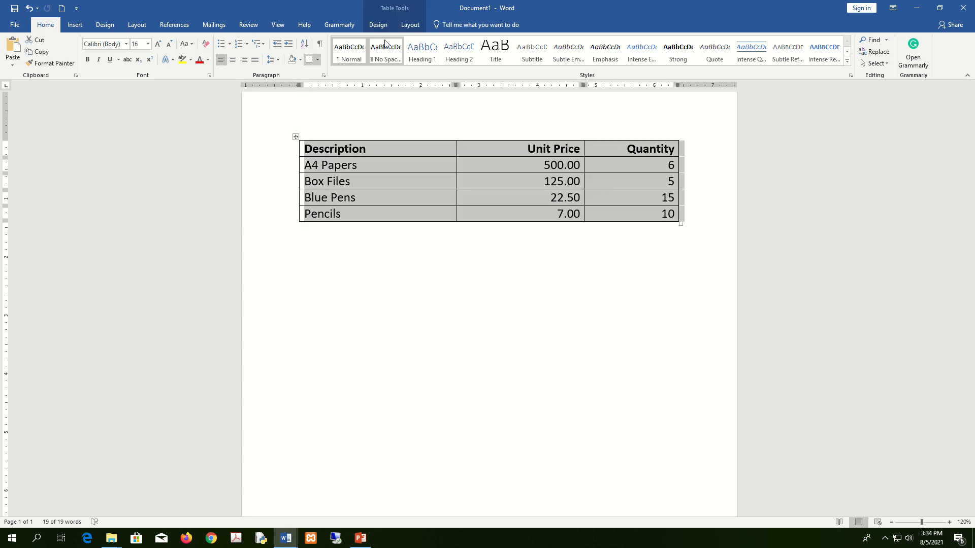
left_click(389, 263)
left_click(297, 137)
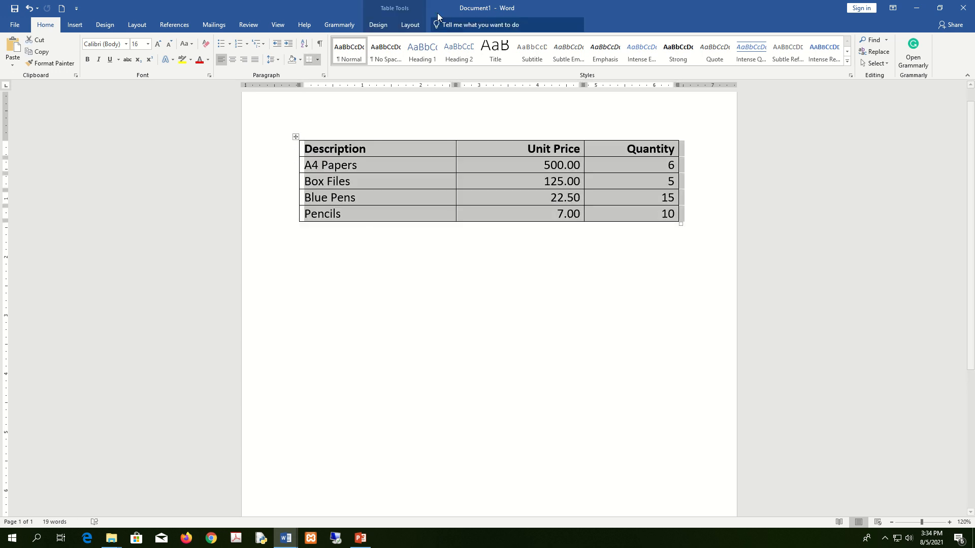
left_click(382, 27)
left_click(406, 24)
left_click(382, 25)
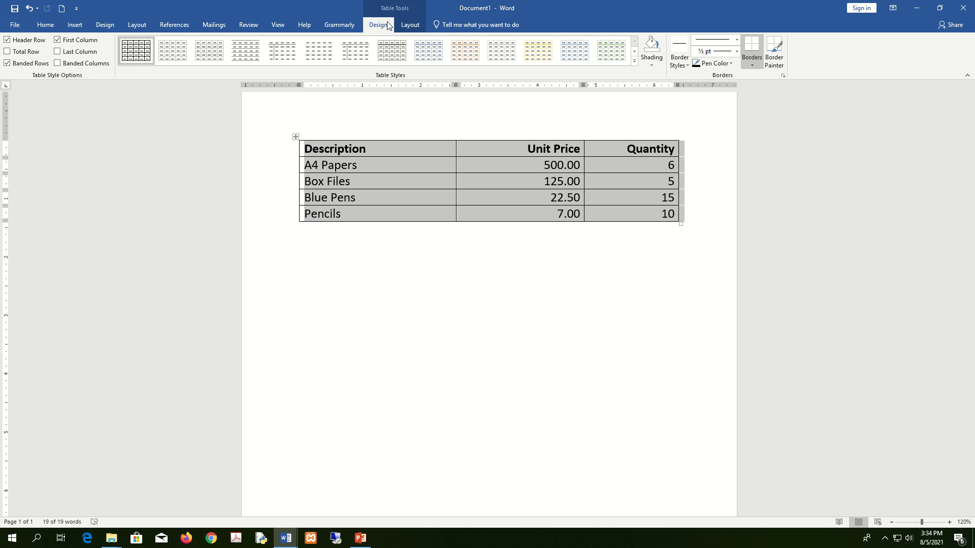
left_click(407, 25)
left_click(388, 24)
left_click(408, 27)
left_click(376, 28)
left_click(408, 26)
left_click(384, 29)
left_click(382, 28)
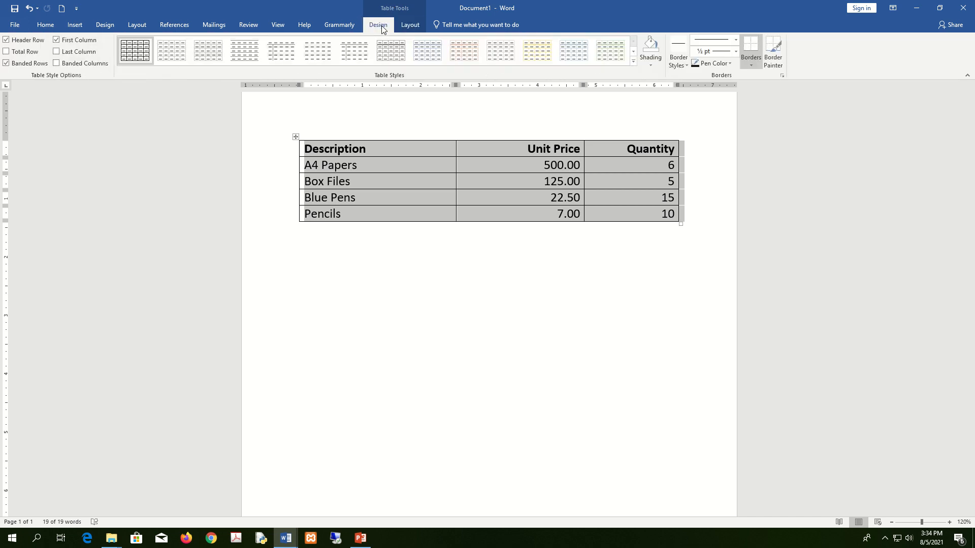
Step: Sort the table rows by Quantity in ascending numeric order, keeping the header row in place
left_click(411, 26)
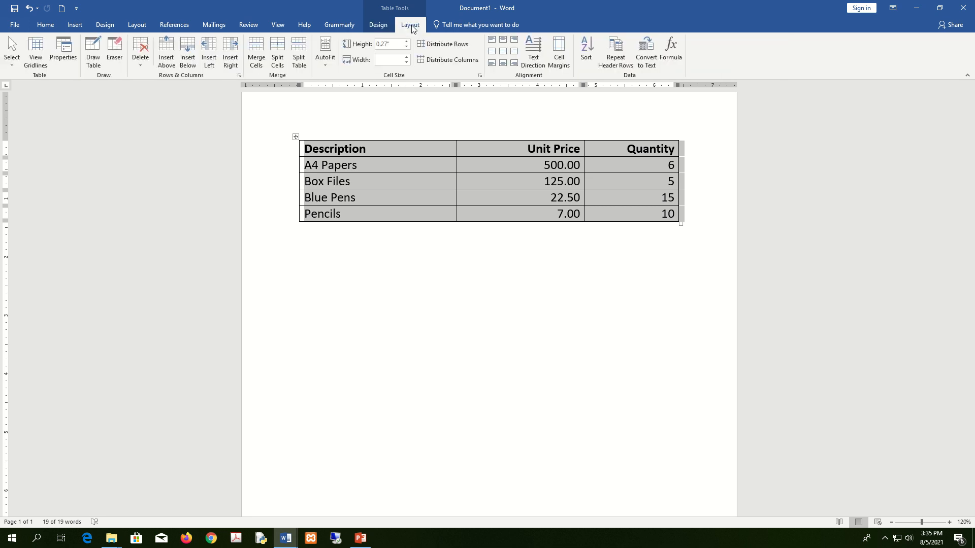
left_click(590, 52)
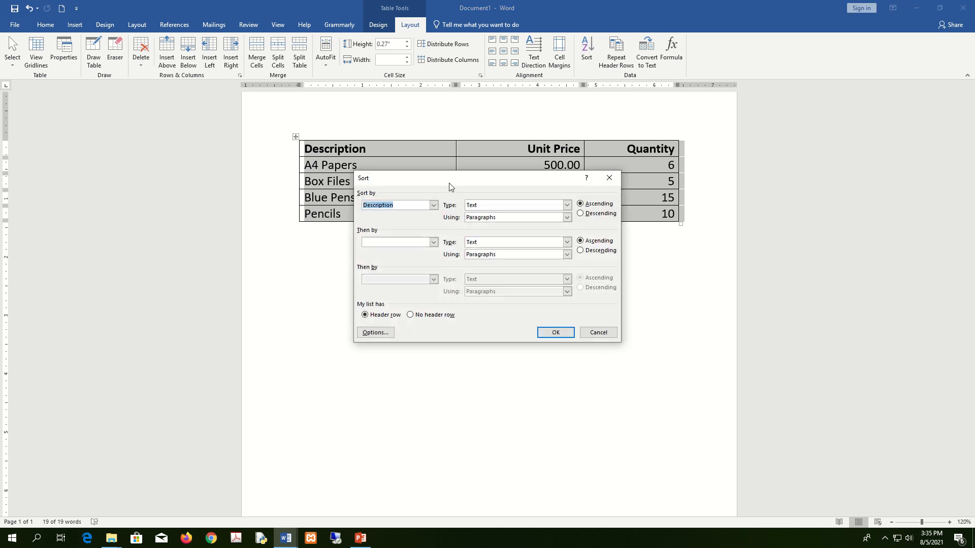
left_click_drag(449, 186, 442, 226)
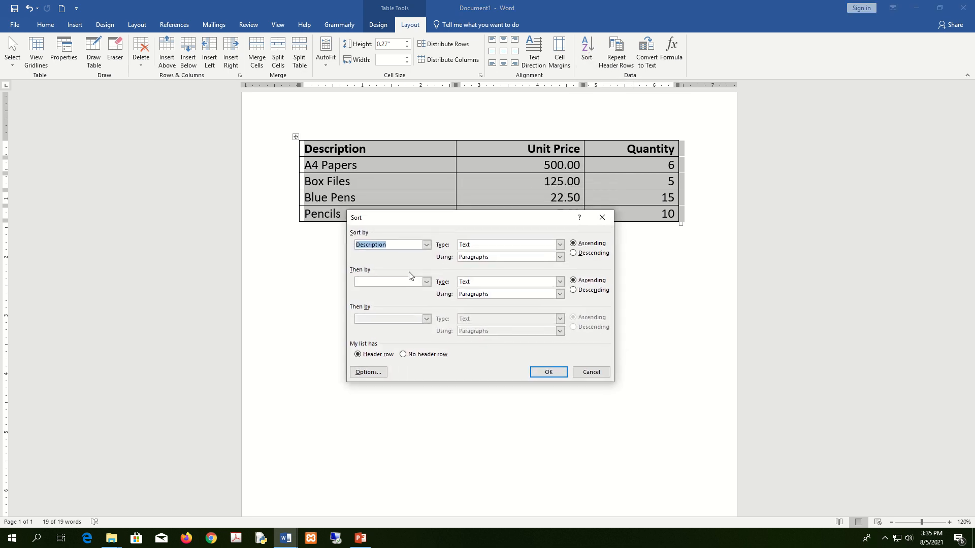
left_click(427, 248)
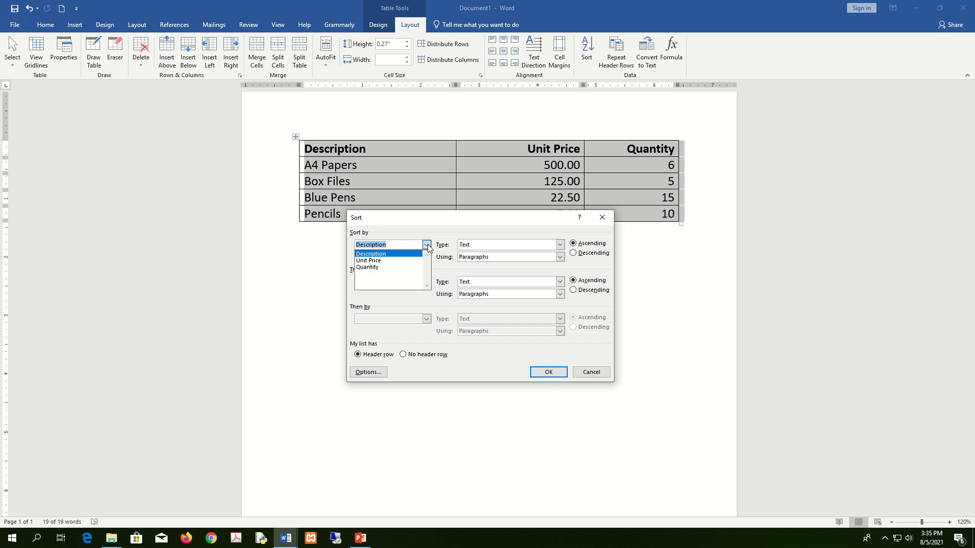
left_click(380, 269)
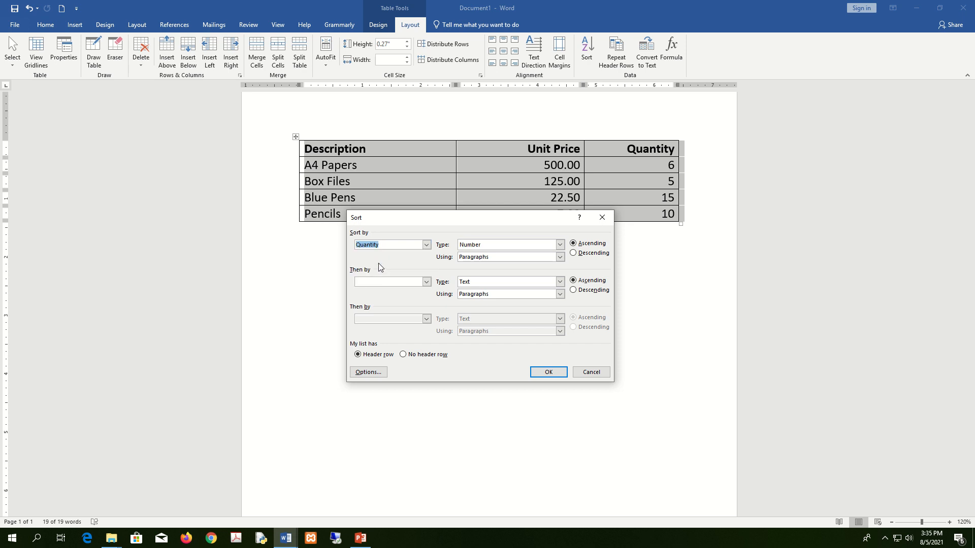
left_click(584, 254)
left_click(584, 244)
left_click(562, 375)
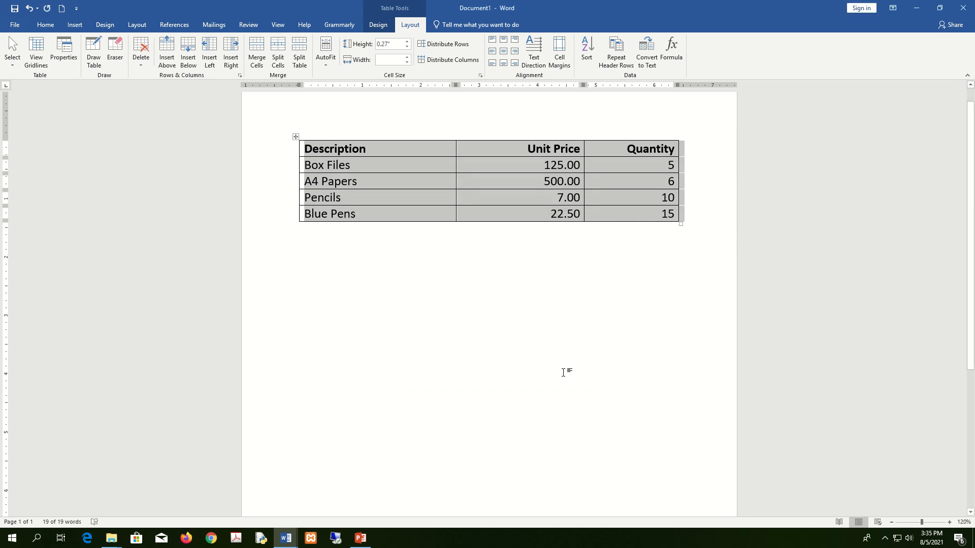
Step: Insert a new column to the right of Quantity and give it the heading Value
key("super+Right")
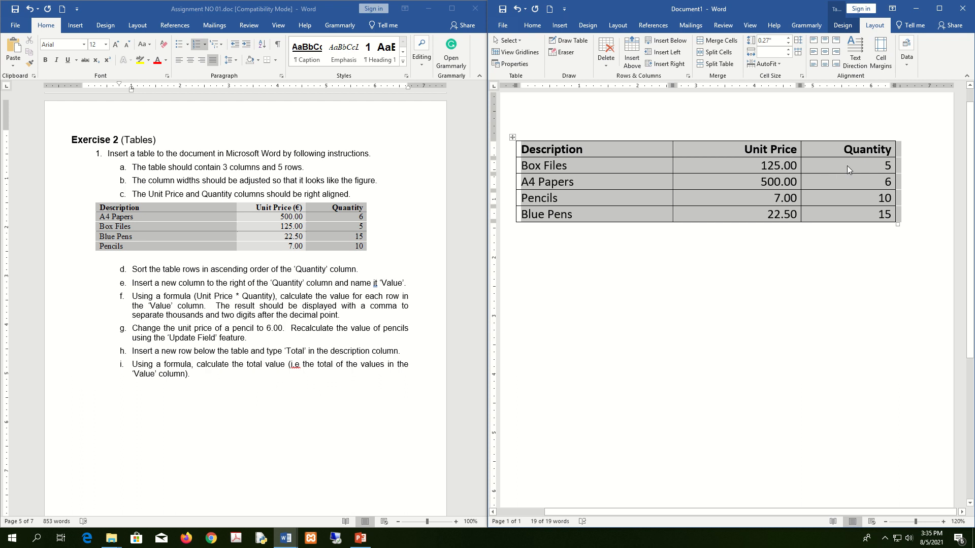
left_click(847, 166)
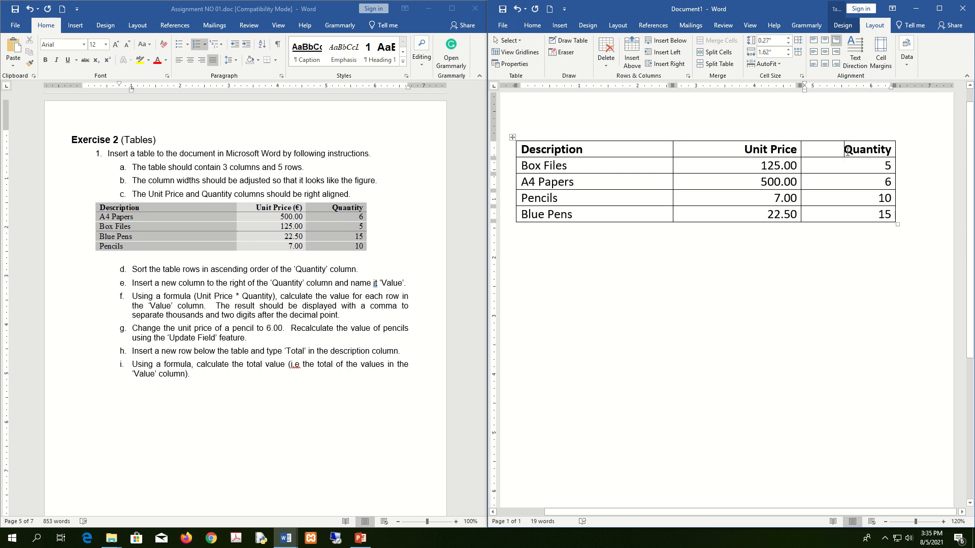
right_click(846, 150)
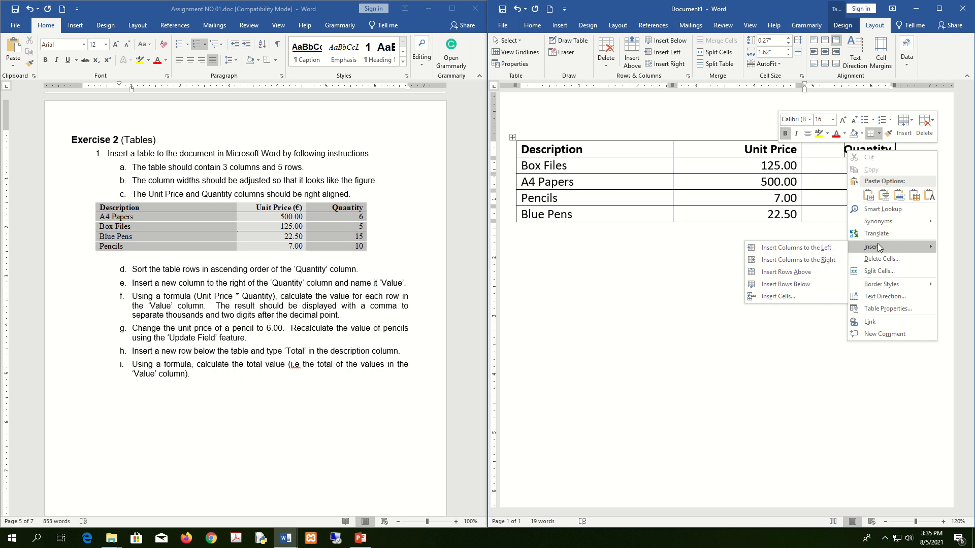
left_click(808, 260)
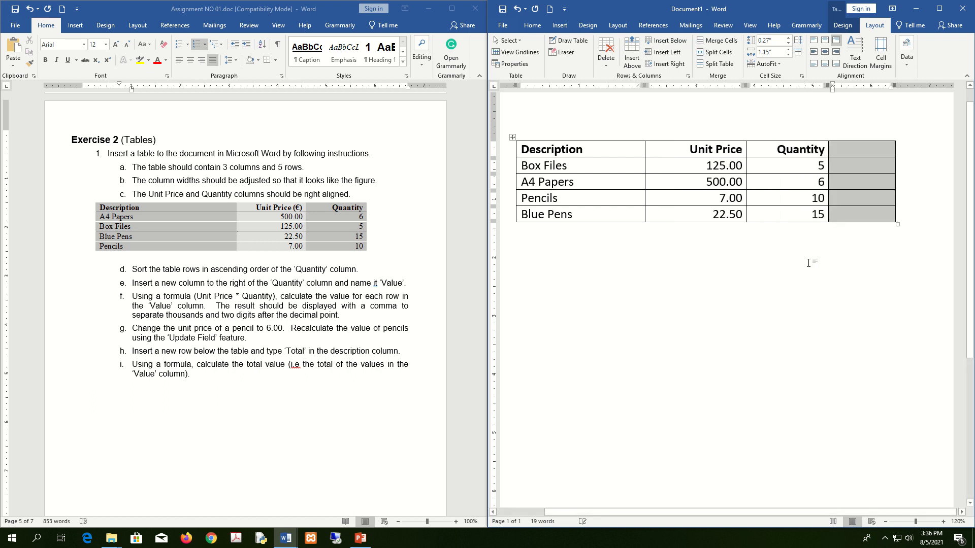
left_click(847, 150)
type("Value")
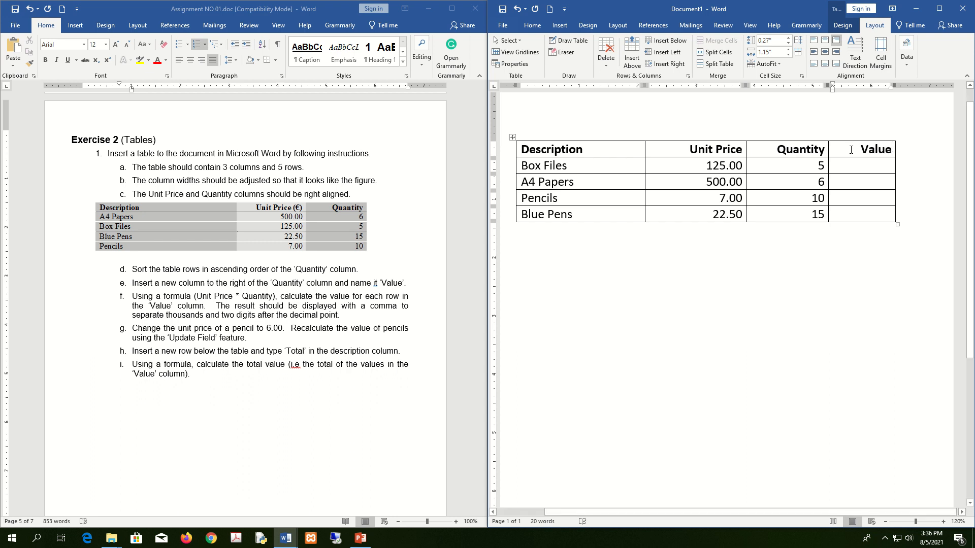
Step: Start a formula in the Box Files row's Value cell and clear the default function, leaving only the equals sign
left_click(834, 162)
left_click(938, 8)
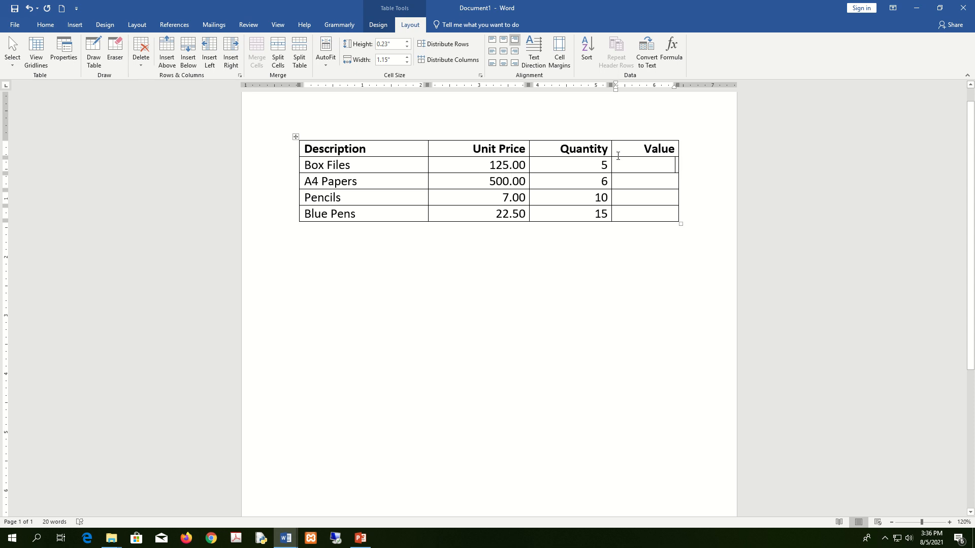
left_click(378, 26)
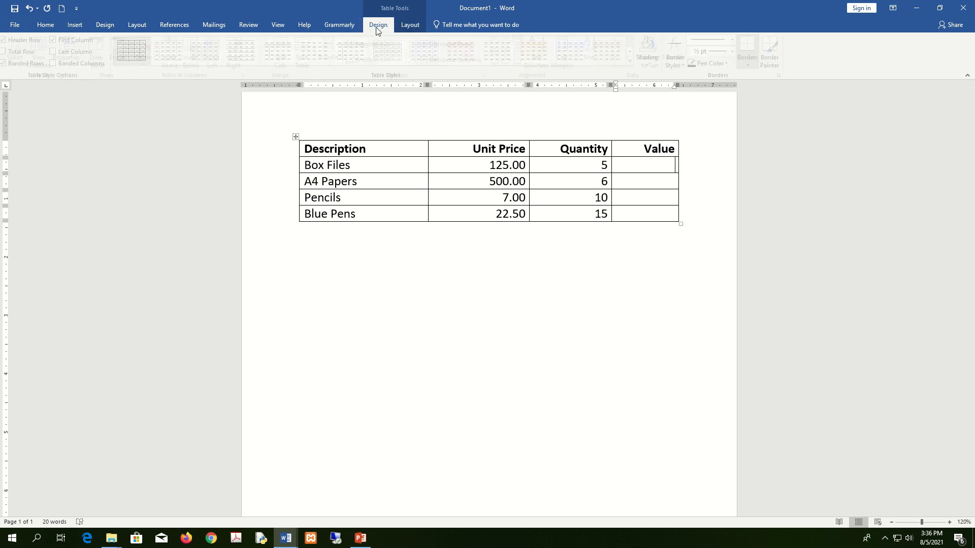
left_click(407, 26)
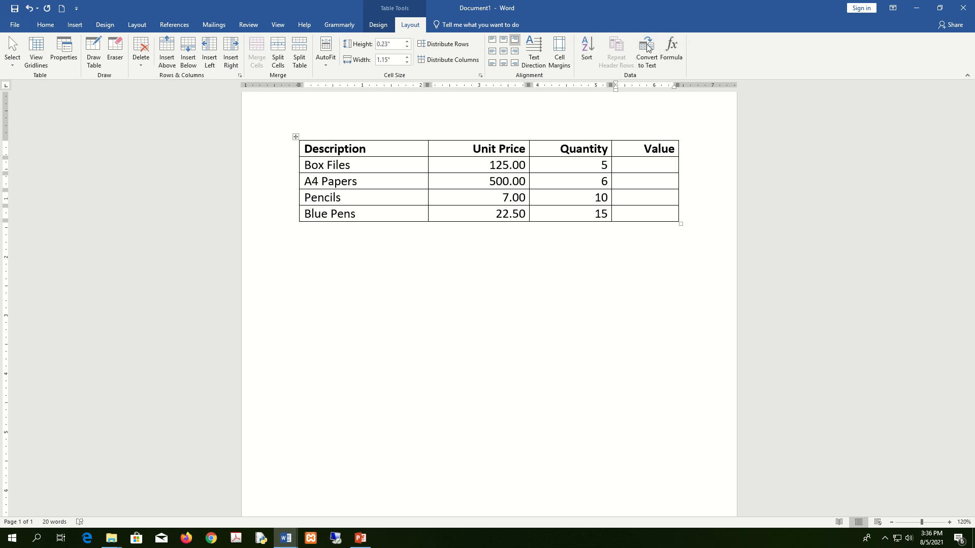
left_click(680, 52)
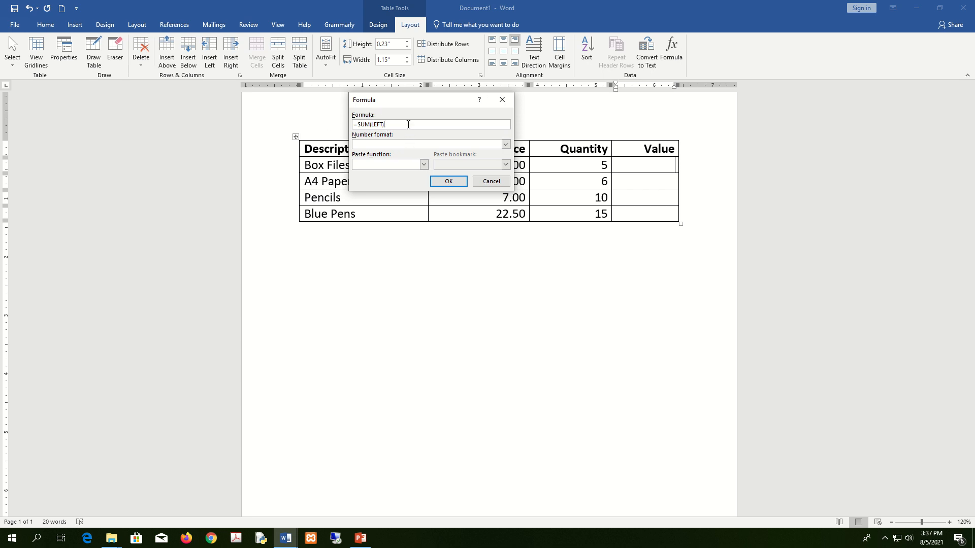
left_click_drag(409, 123, 359, 124)
key("BackSpace")
key("BackSpace")
Step: Calculate the Box Files value with the formula =PRODUCT(LEFT) and the number format #,##0.00
left_click(424, 164)
scroll(413, 189, "down", 4)
scroll(412, 190, "up", 4)
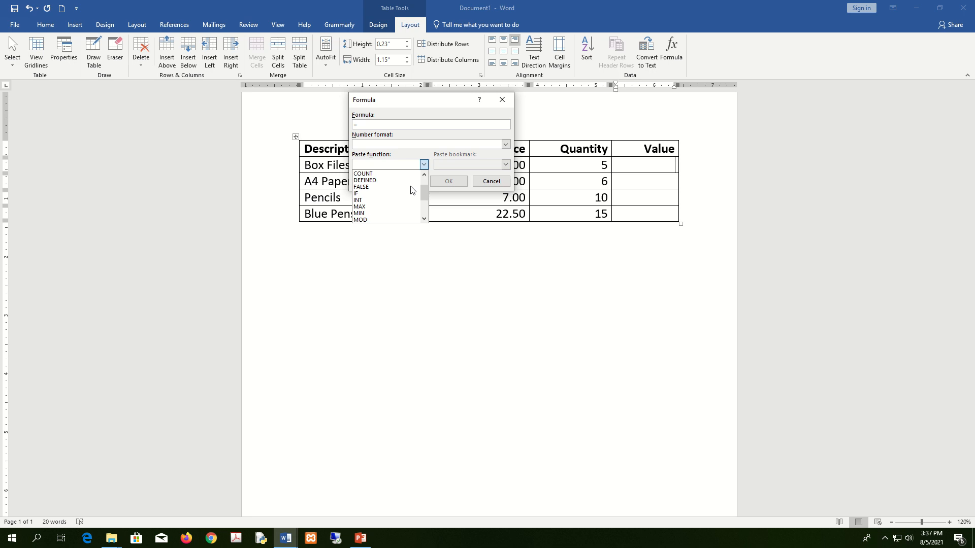
scroll(412, 190, "down", 4)
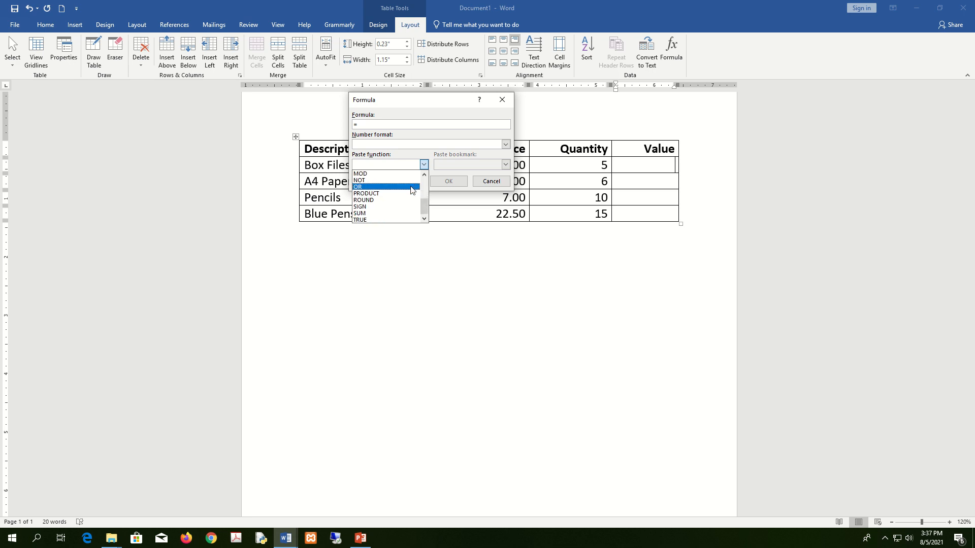
left_click(402, 194)
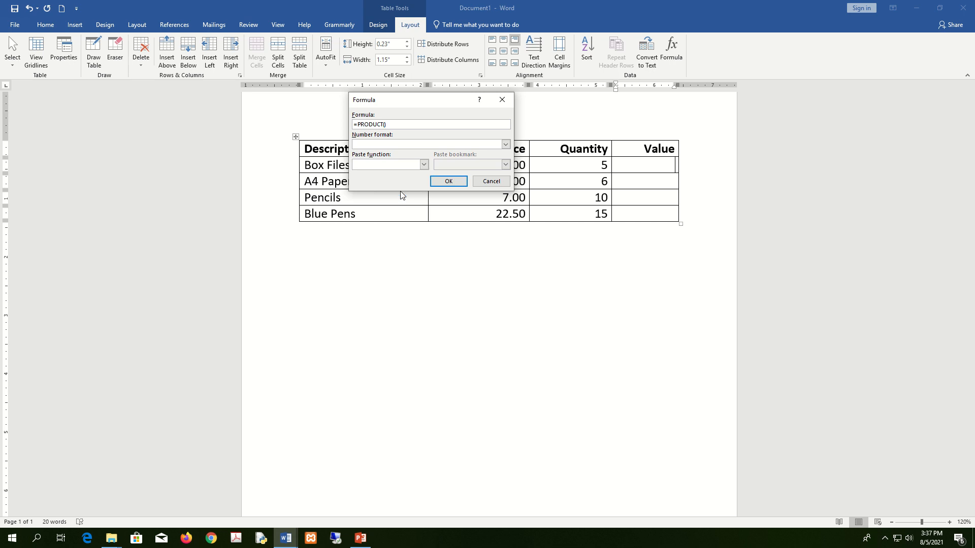
left_click_drag(432, 101, 641, 220)
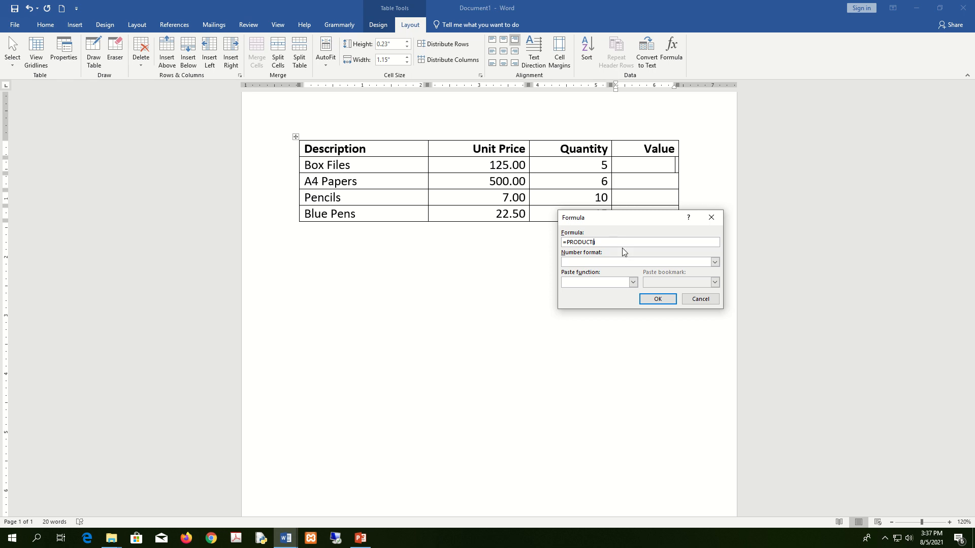
type("LEFT")
left_click(715, 262)
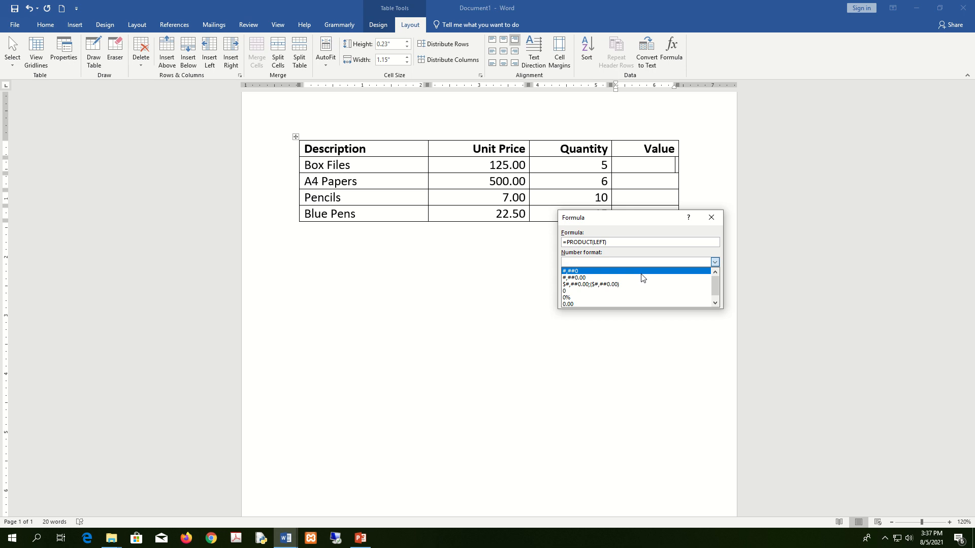
left_click(597, 277)
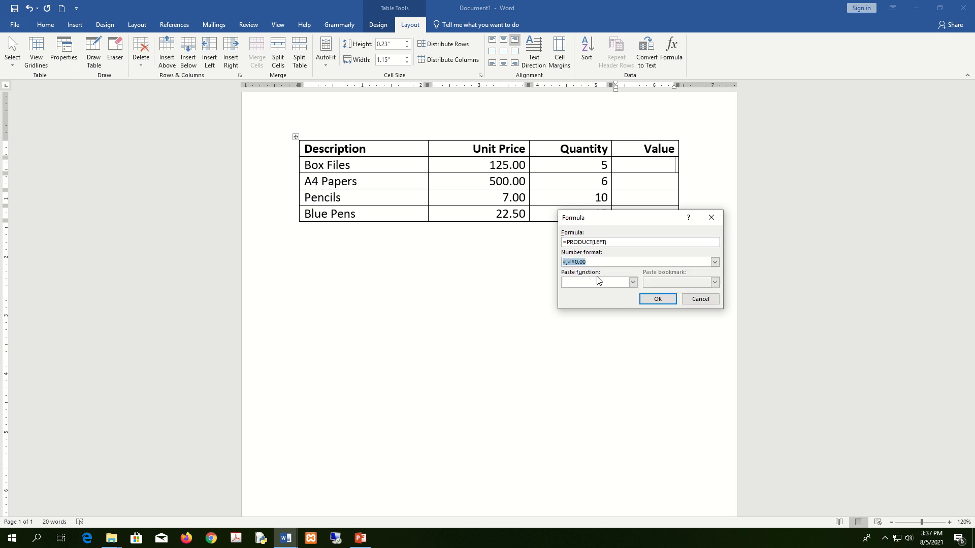
left_click(659, 299)
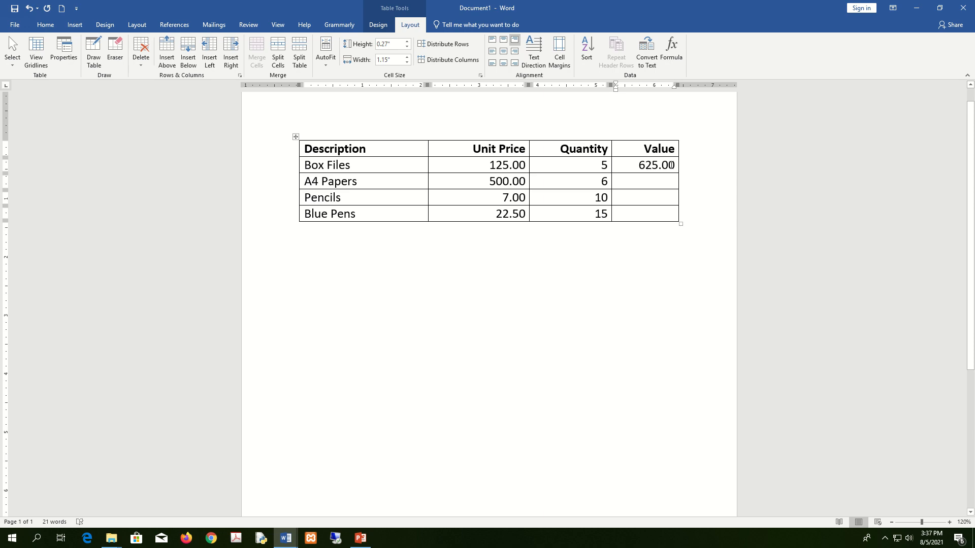
Step: Start a formula in the A4 Papers row's Value cell and replace the default function with only an equals sign
key("super+Right")
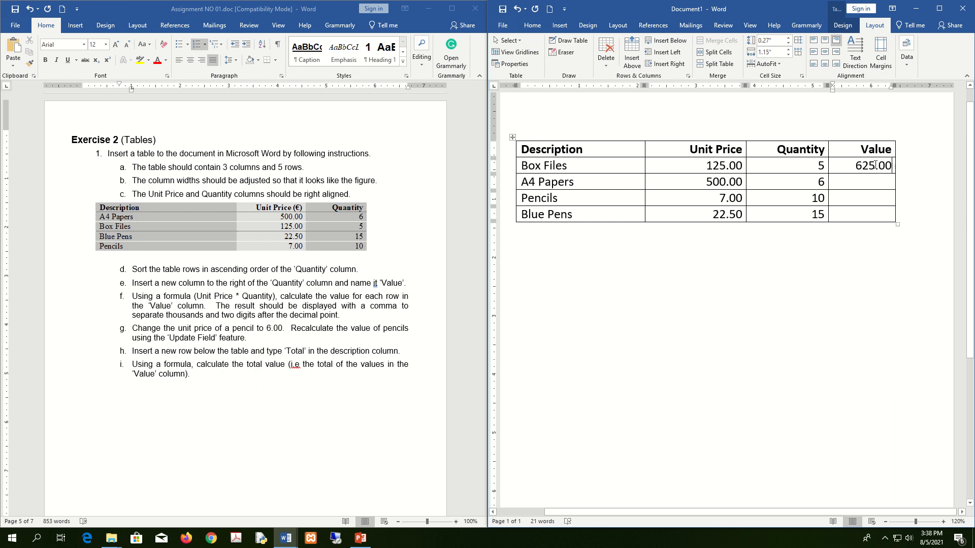
left_click(876, 165)
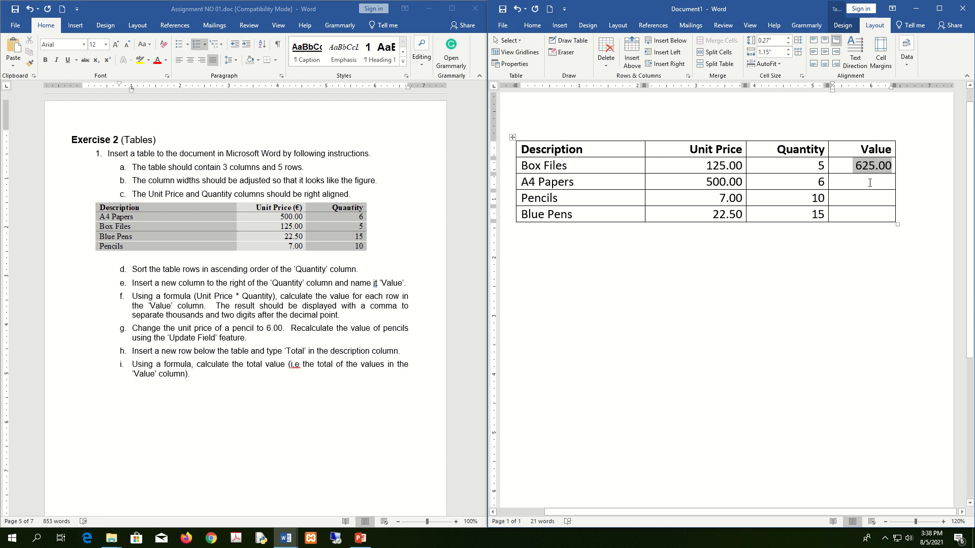
left_click(869, 183)
left_click(940, 9)
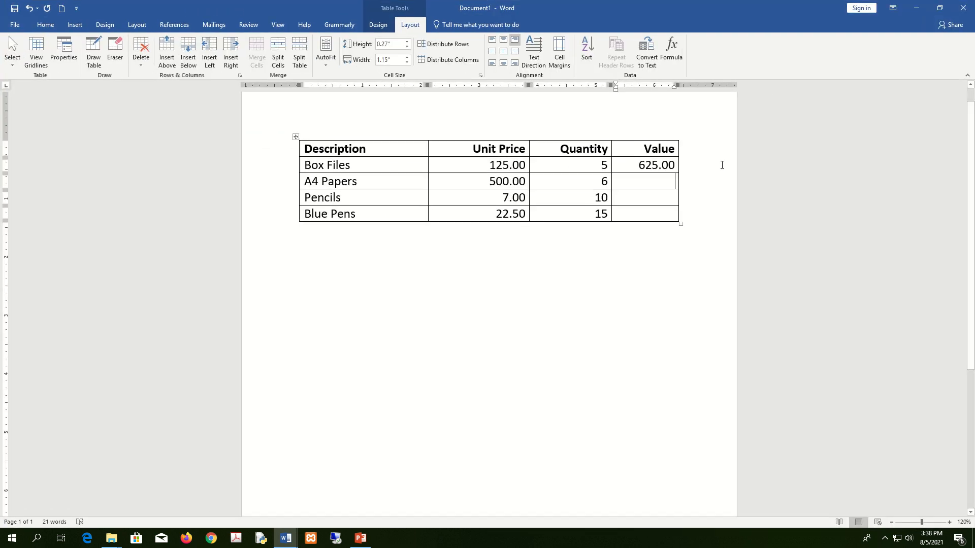
left_click(674, 181)
left_click(671, 51)
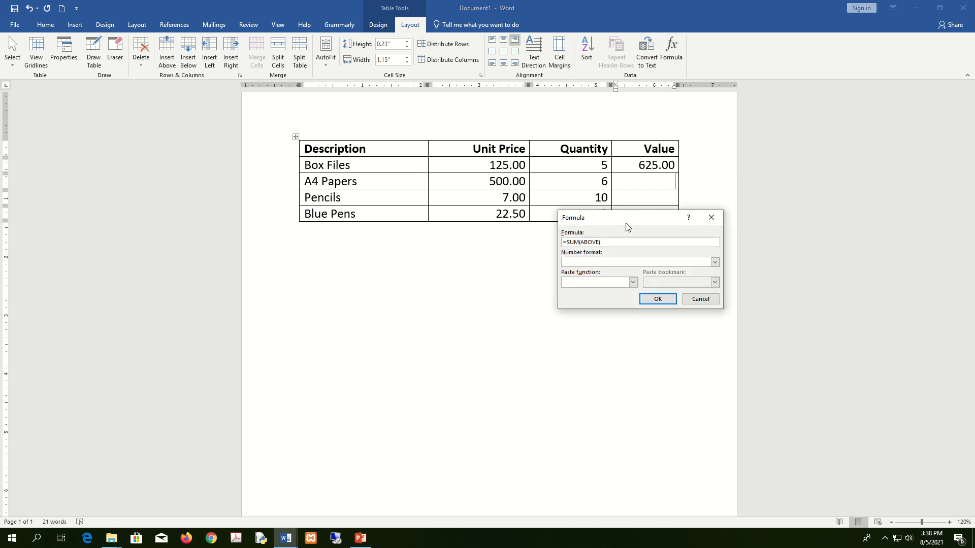
left_click_drag(625, 242, 553, 238)
key("BackSpace")
type("=")
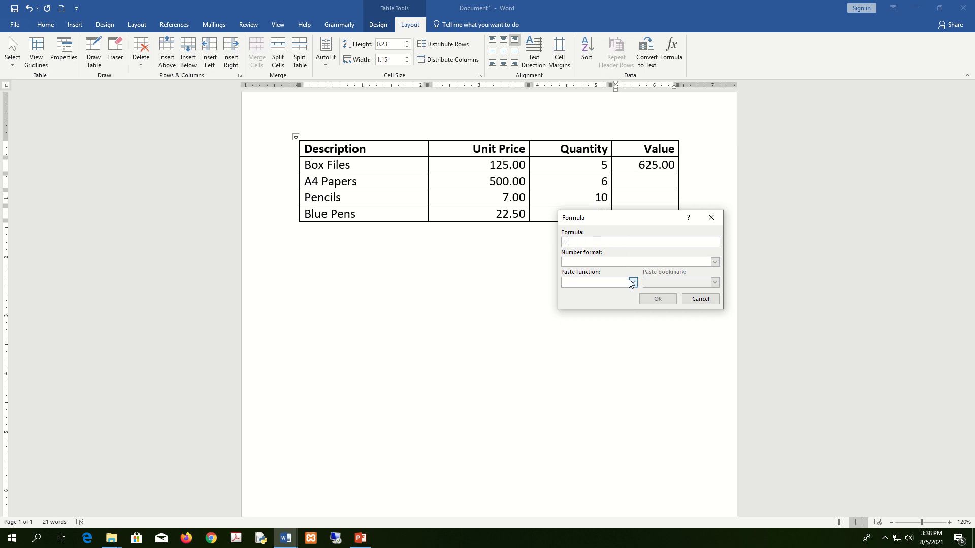
Step: Calculate the A4 Papers value with the formula =PRODUCT(LEFT) and the number format #,##0.00
left_click(633, 282)
scroll(609, 301, "down", 4)
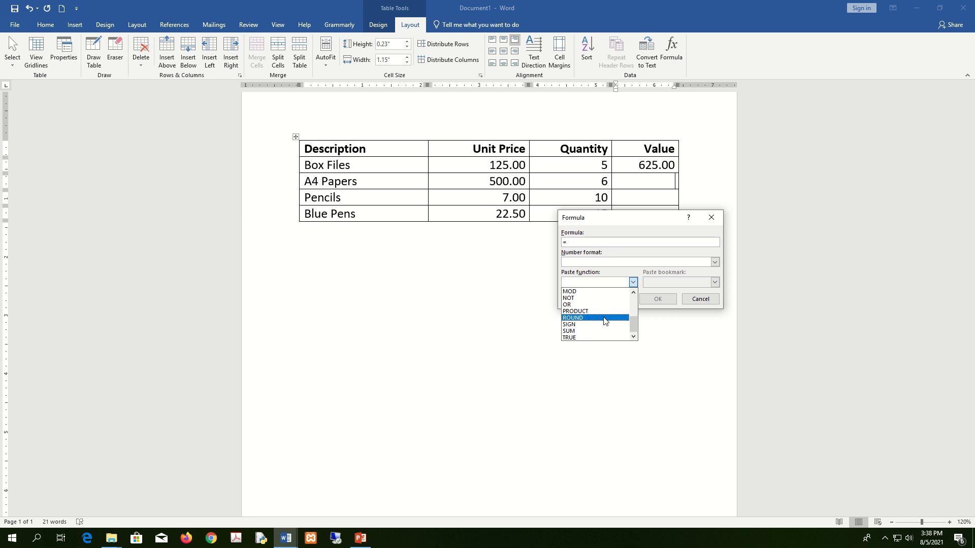
scroll(604, 321, "up", 4)
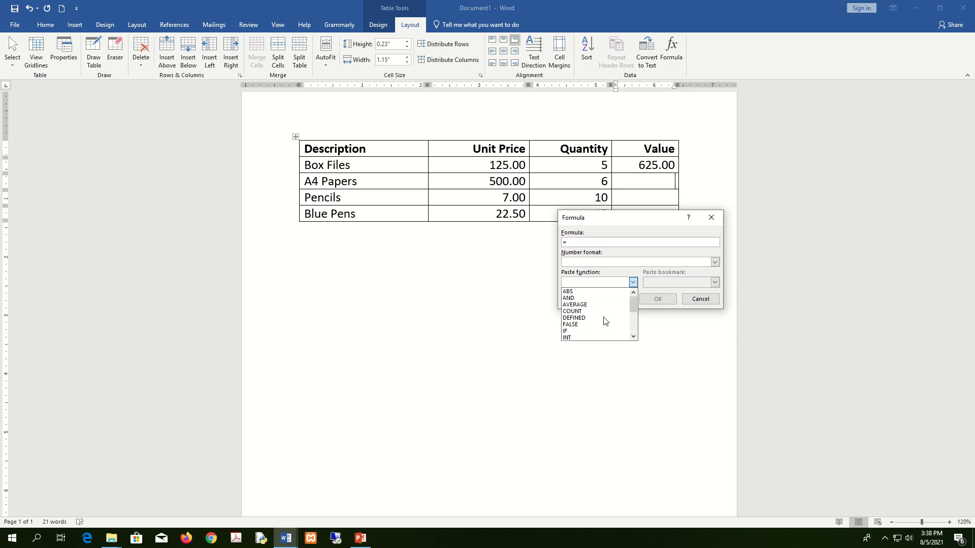
scroll(604, 321, "down", 3)
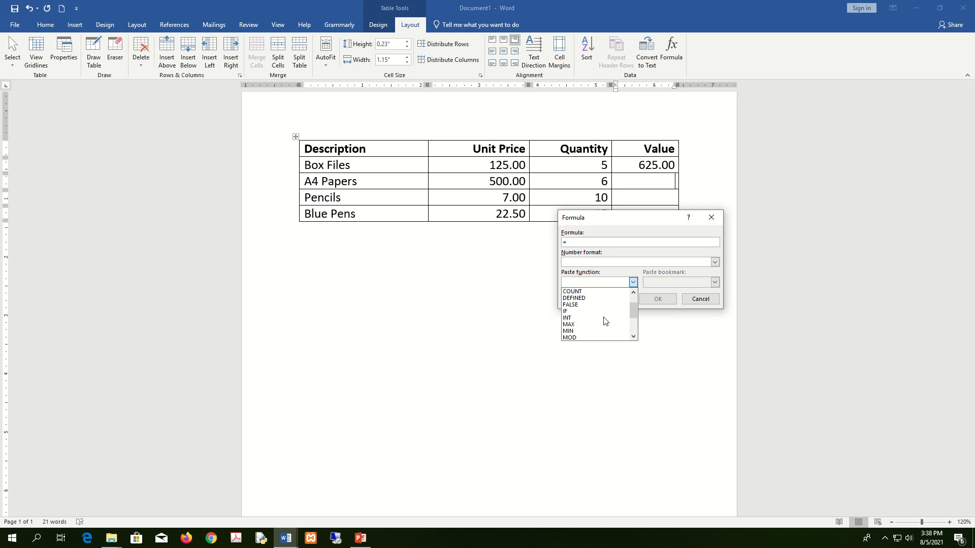
left_click(593, 331)
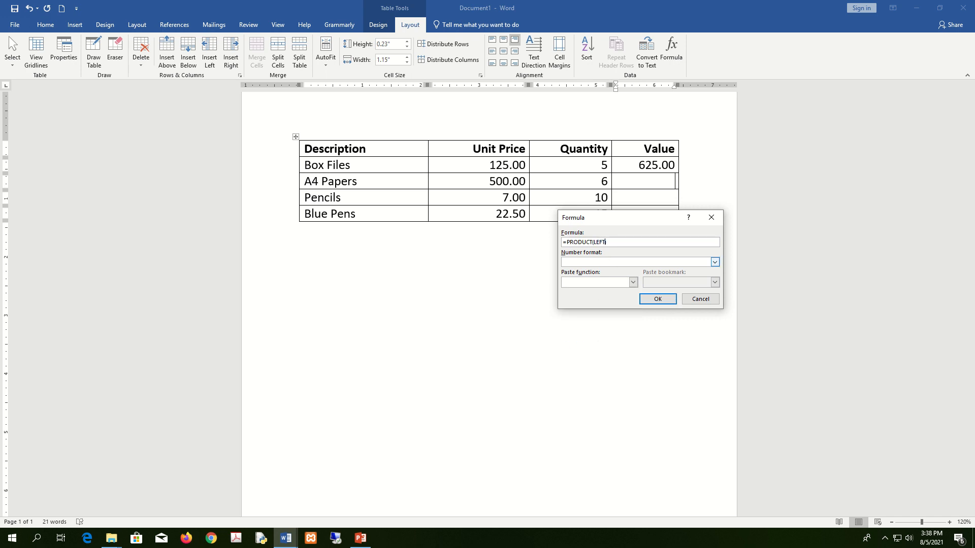
left_click(715, 262)
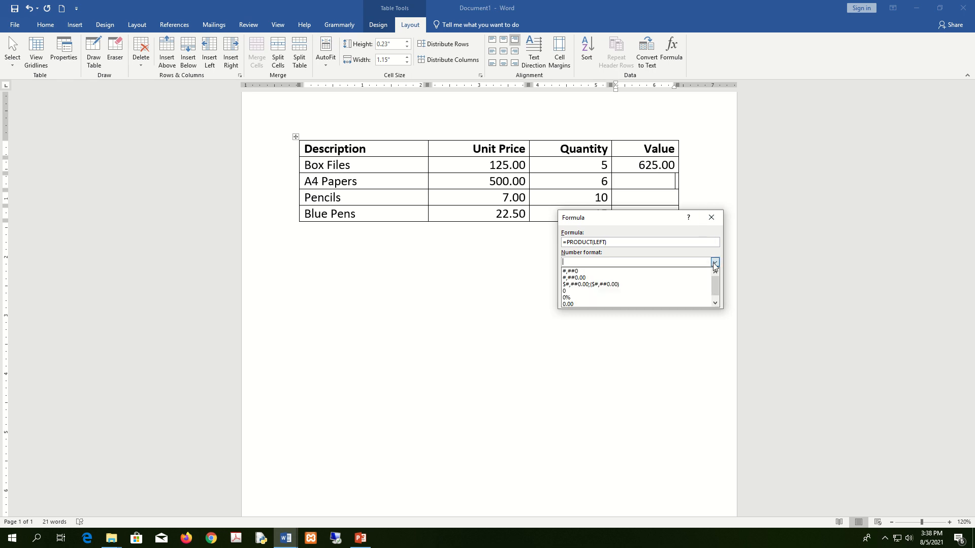
left_click(599, 278)
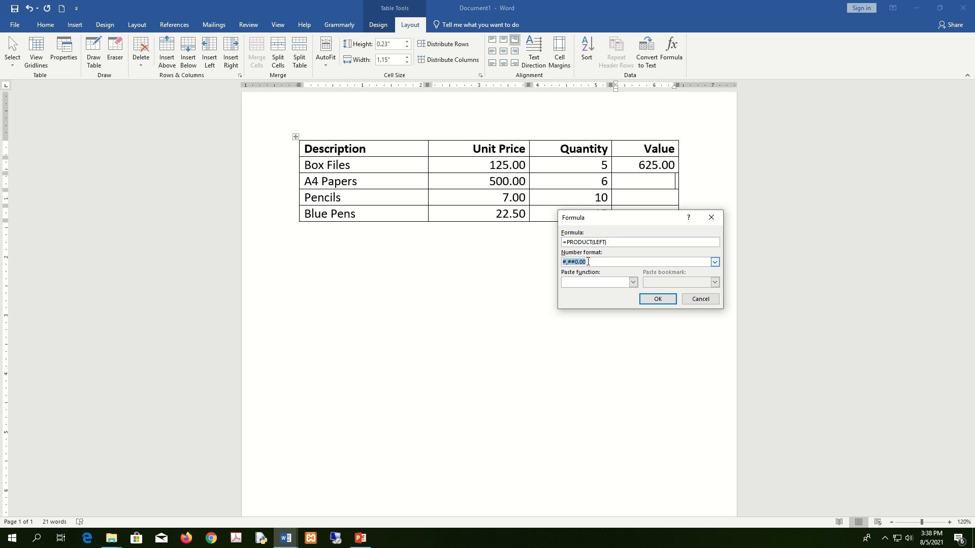
left_click(663, 298)
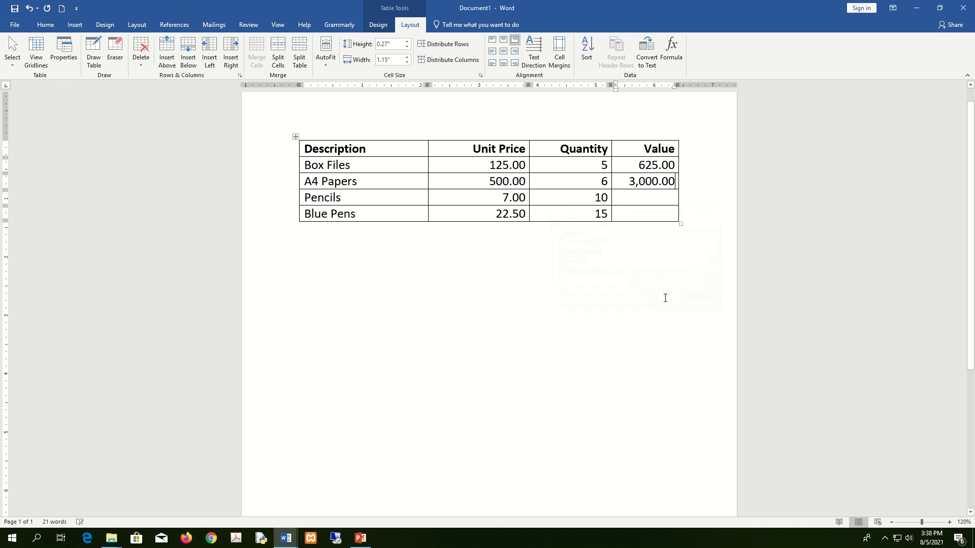
Step: Calculate the Pencils row's value with the formula =PRODUCT(LEFT) and the number format #,##0.00
left_click(671, 50)
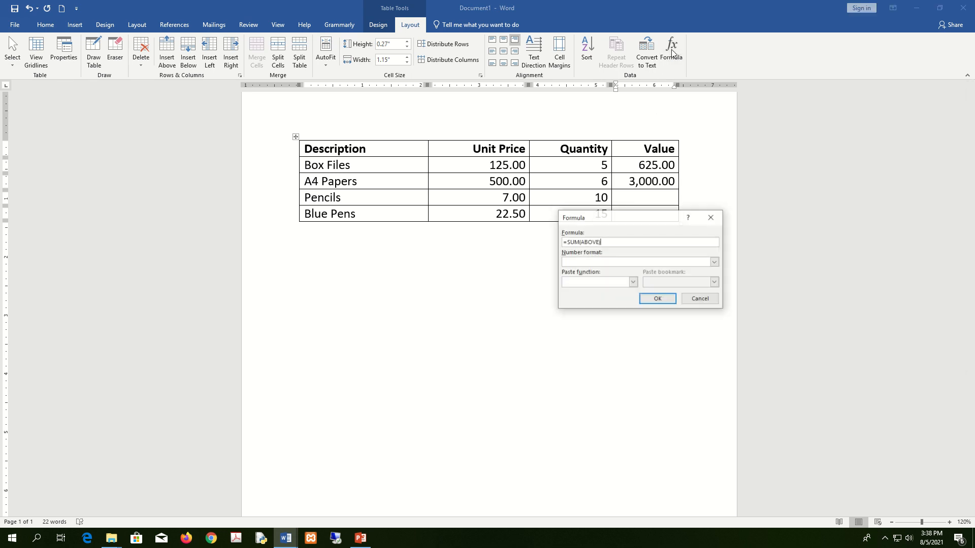
left_click_drag(642, 242, 526, 244)
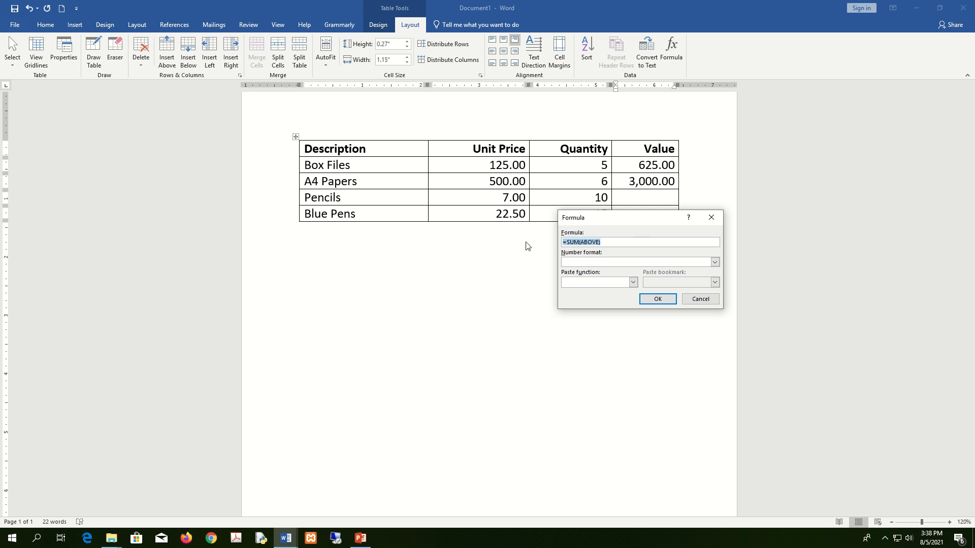
key("BackSpace")
left_click(633, 282)
scroll(601, 325, "down", 3)
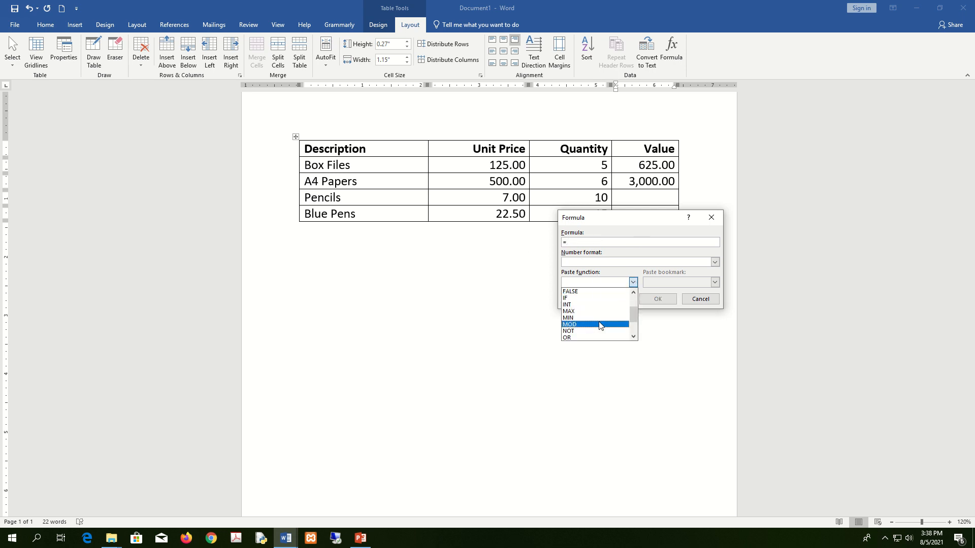
left_click(600, 308)
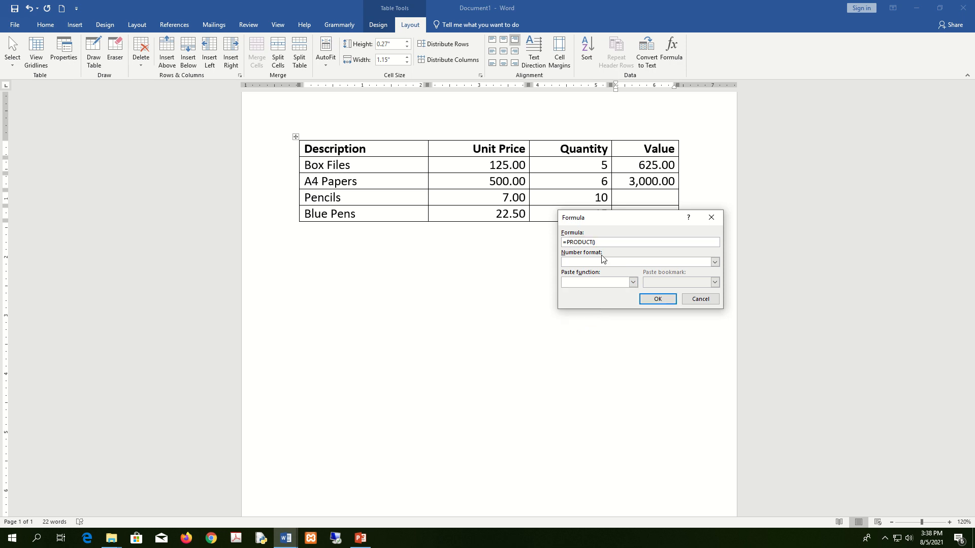
type("LEFT)")
left_click(715, 262)
left_click(591, 277)
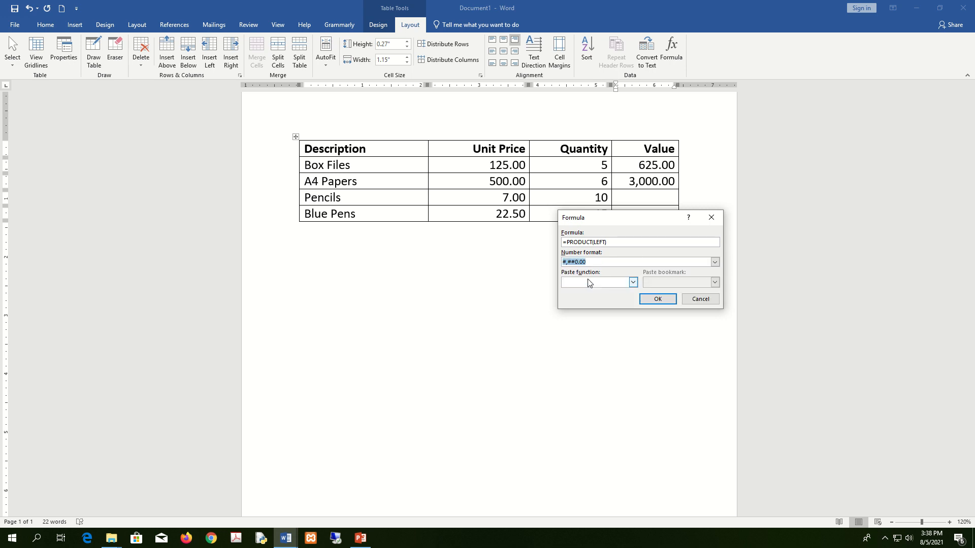
left_click(658, 300)
Step: Try the formula =PRODUCT() with the number format #,##0.00 in the Blue Pens Value cell, and delete its result
left_click(665, 216)
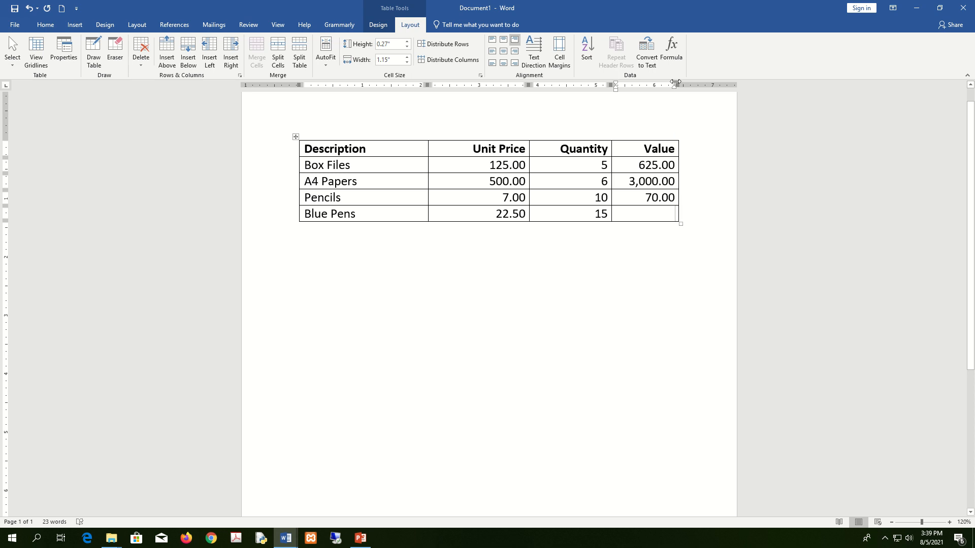
left_click(671, 51)
left_click_drag(601, 242, 568, 242)
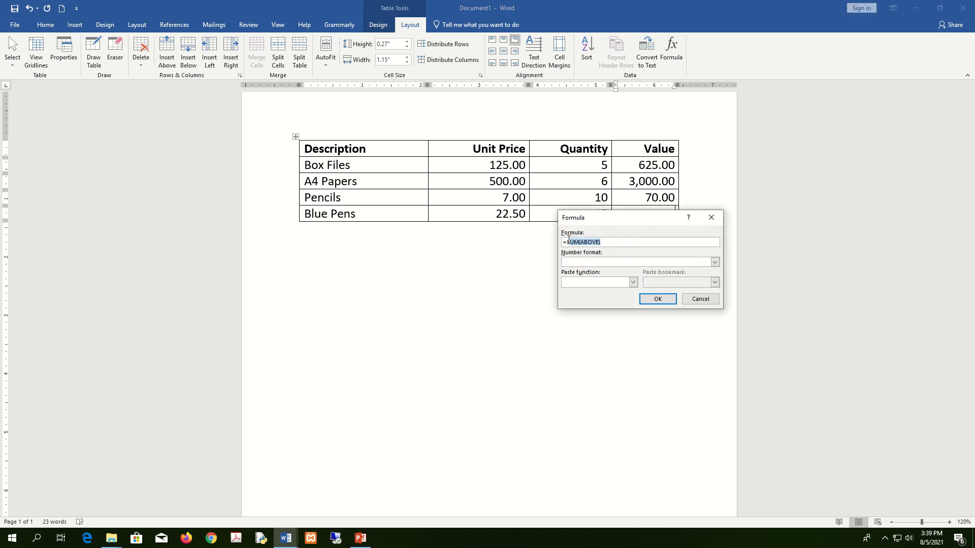
key("Delete")
left_click(633, 282)
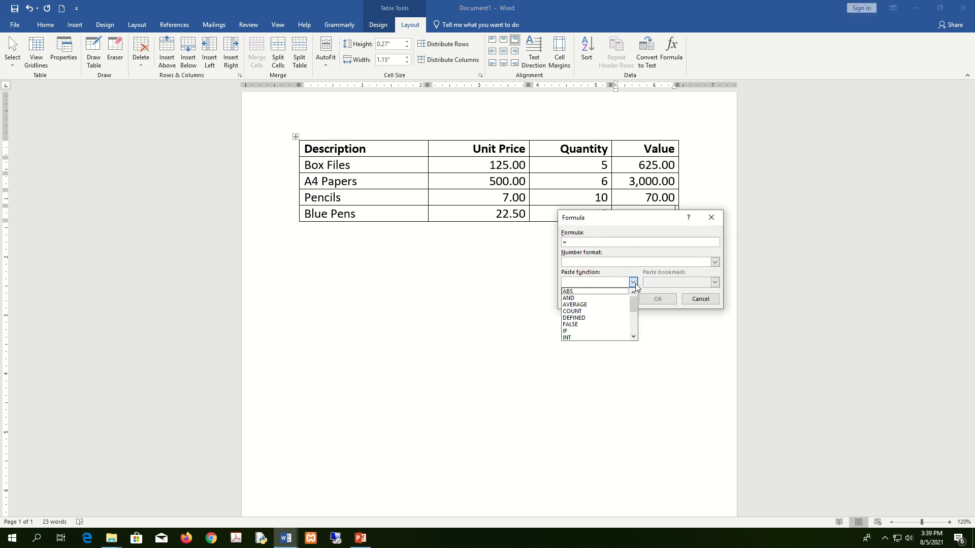
scroll(596, 322, "down", 3)
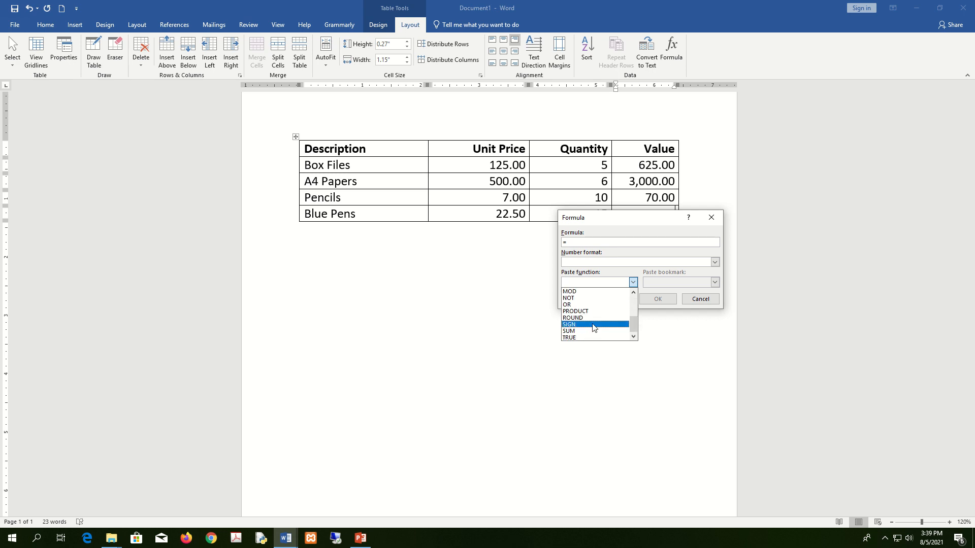
left_click(594, 318)
left_click(715, 262)
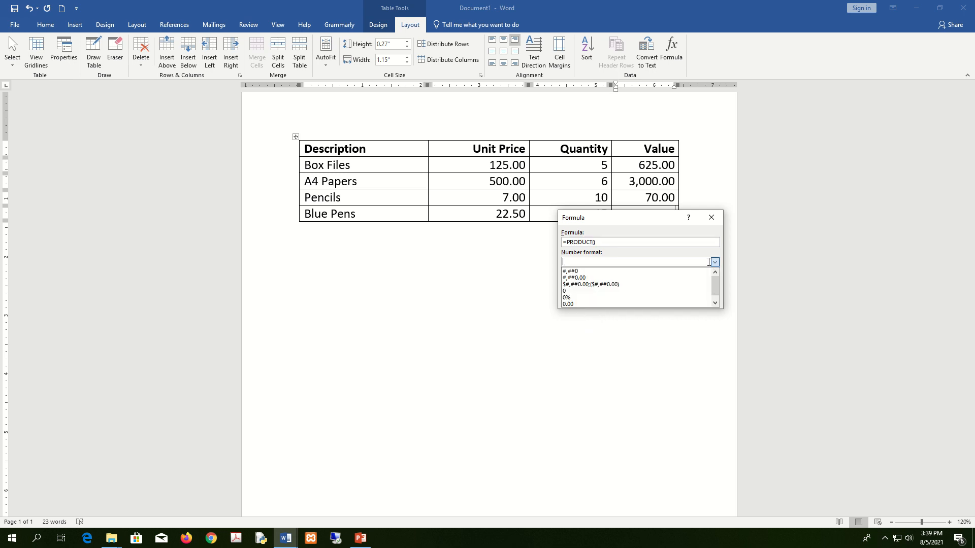
left_click(622, 277)
left_click(658, 300)
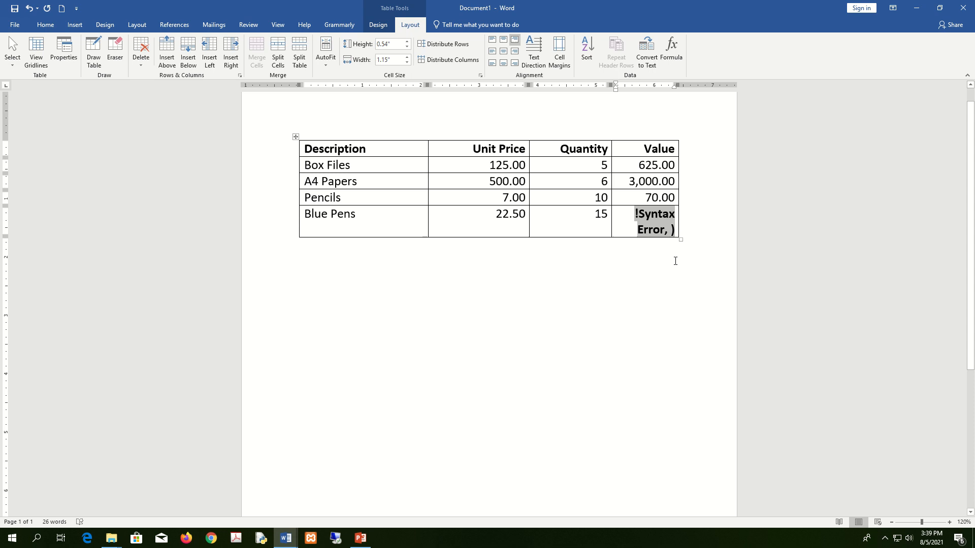
key("BackSpace")
key("BackSpace")
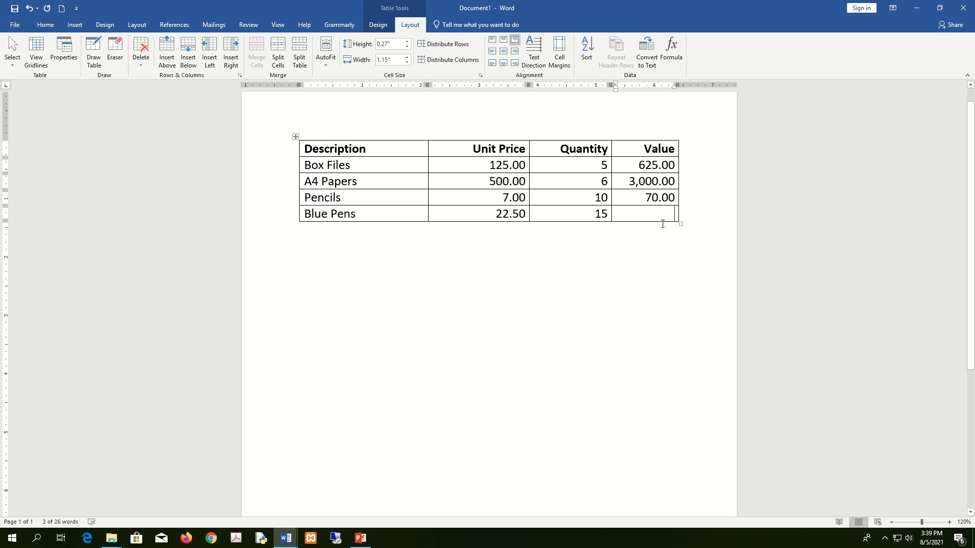
Step: Calculate the Blue Pens value with the formula =PRODUCT(LEFT) and the number format #,##0.00
left_click(674, 56)
left_click_drag(602, 242, 567, 242)
key("BackSpace")
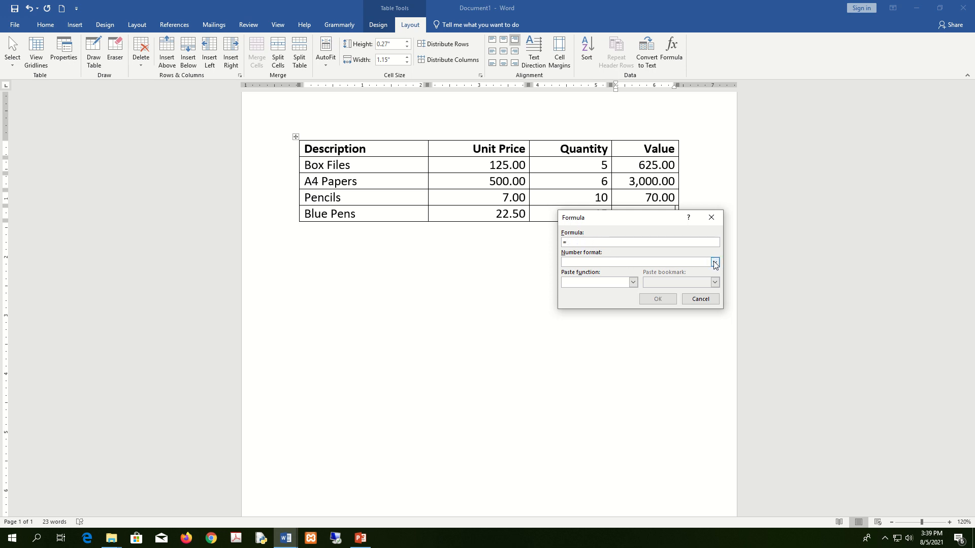
left_click(632, 282)
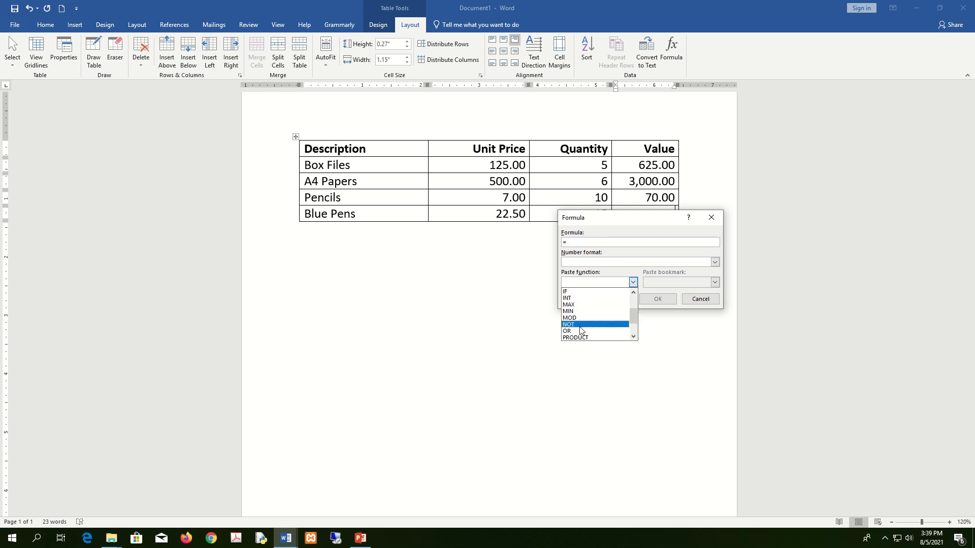
left_click(578, 337)
type("LEFT)")
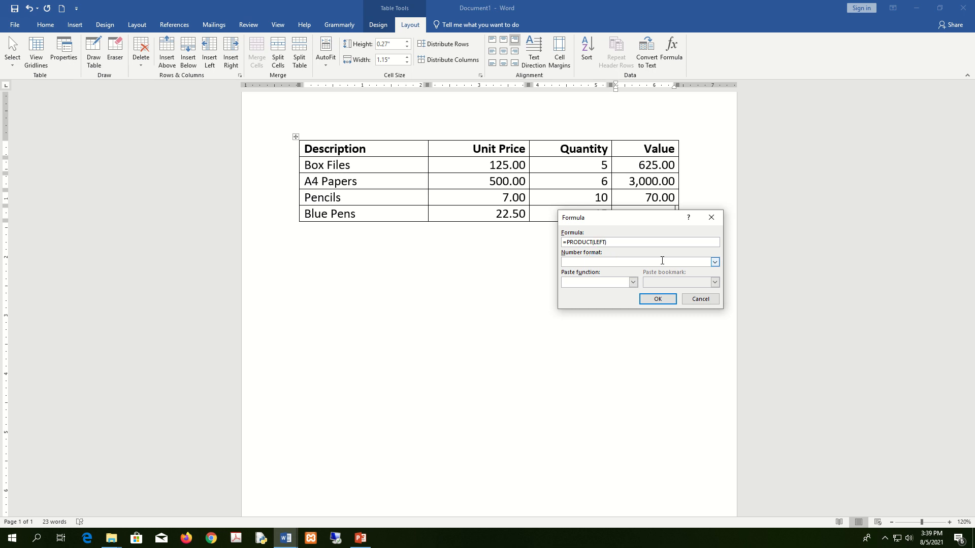
left_click(715, 262)
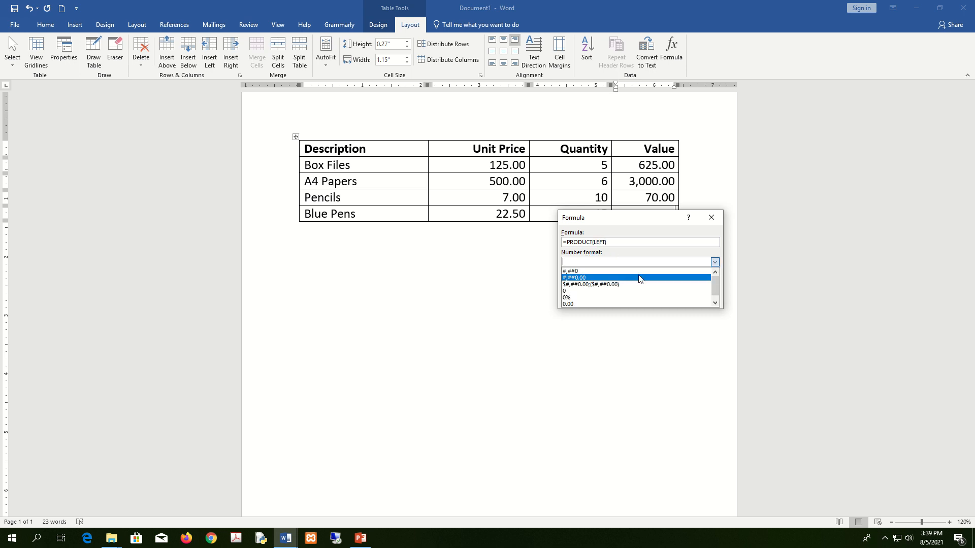
left_click(621, 278)
left_click(658, 299)
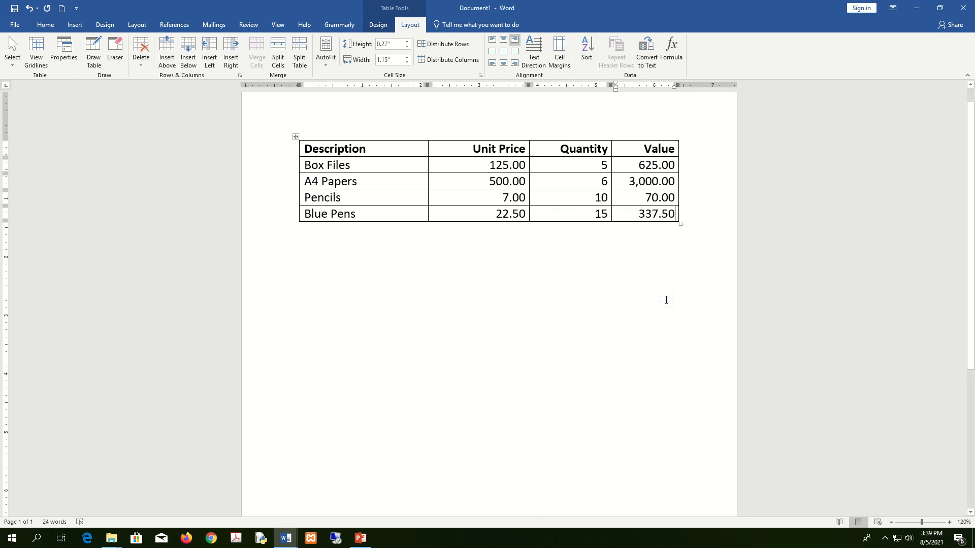
Step: Place the document beside the exercise sheet and change the Pencils unit price to 6.00
key("super+Right")
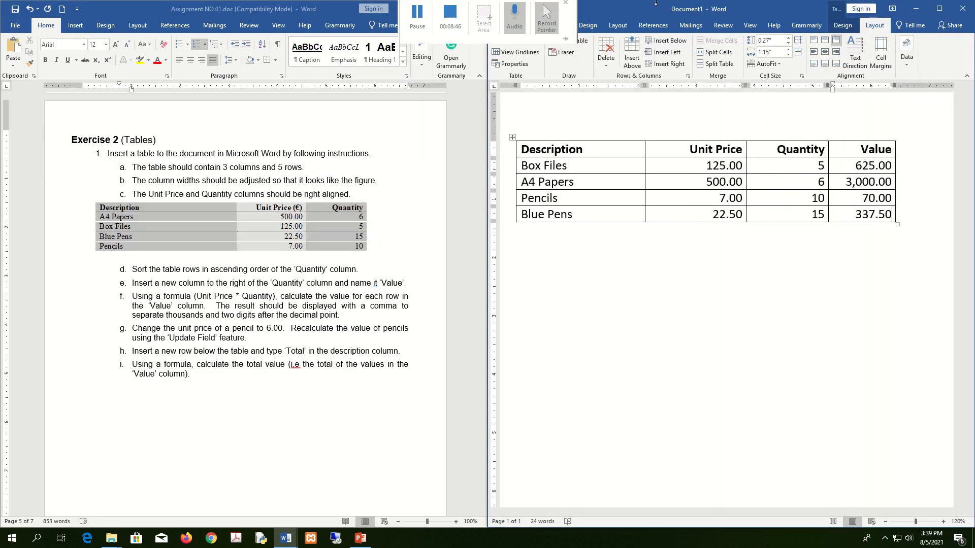
left_click(852, 274)
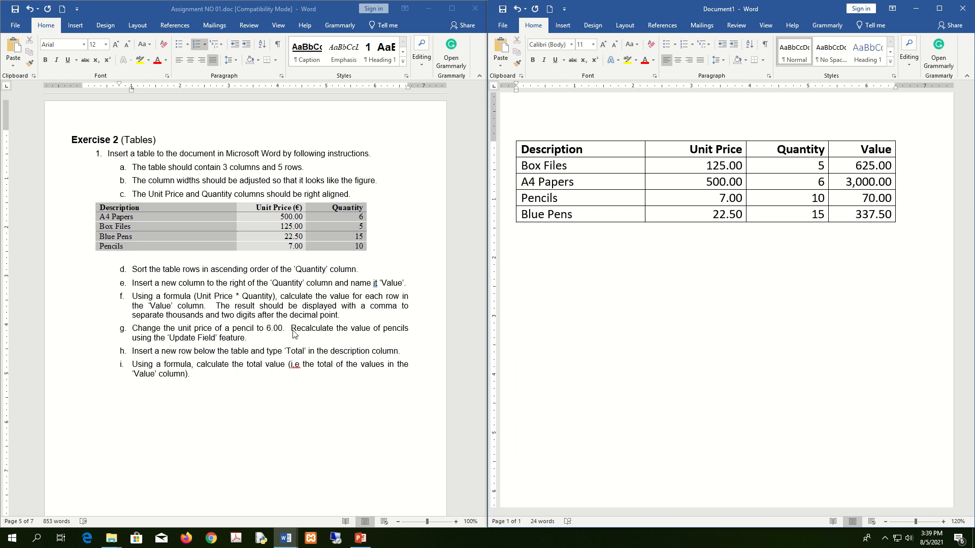
left_click(781, 199)
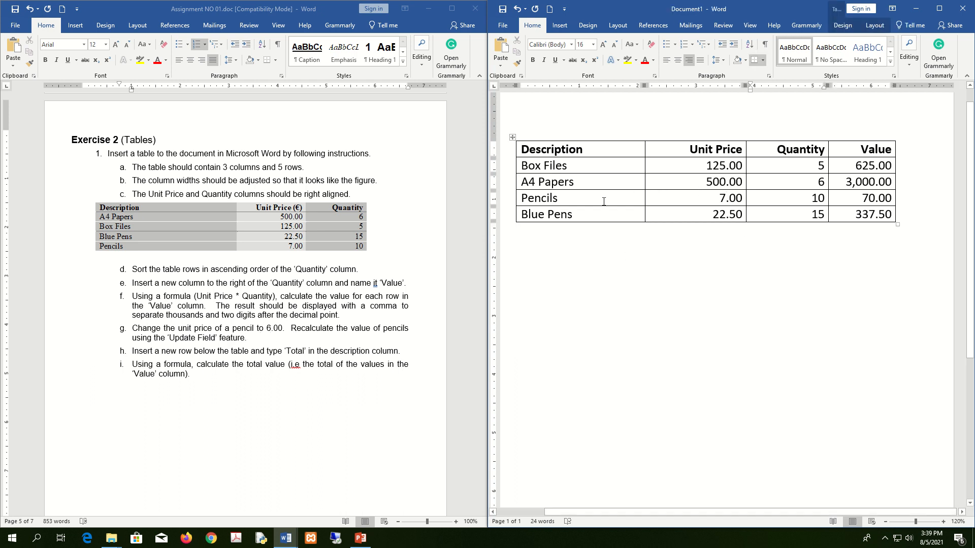
left_click_drag(726, 198, 714, 198)
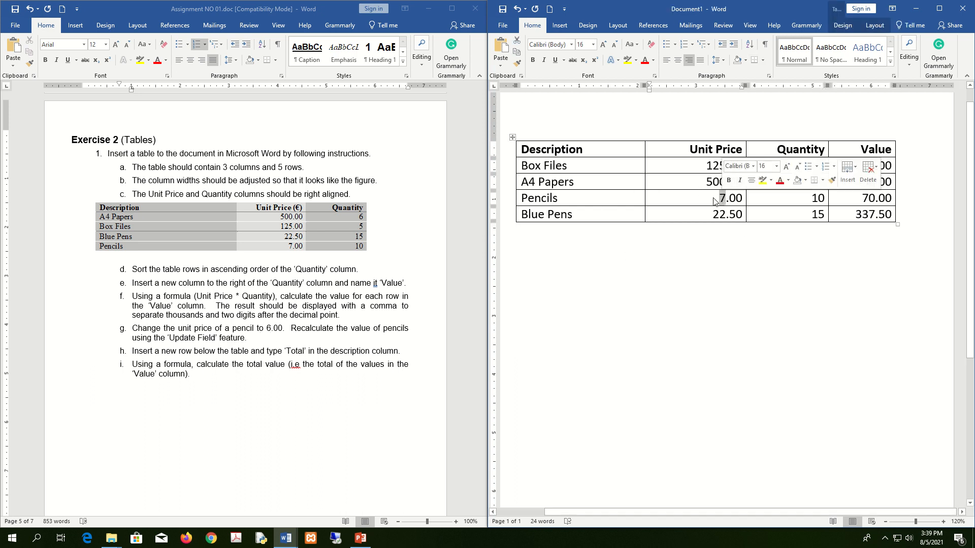
type("6")
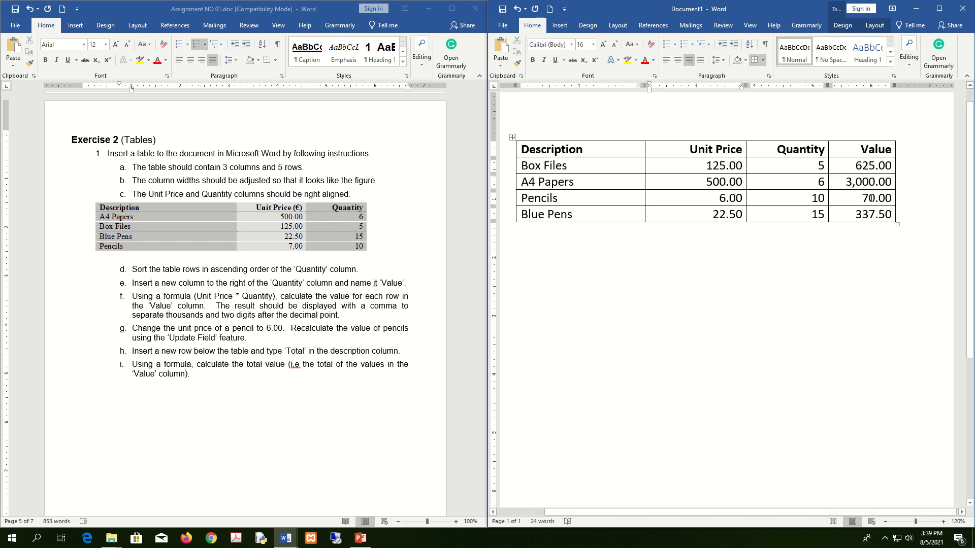
Step: Recalculate the Pencils row's Value by updating its formula field
left_click(870, 198)
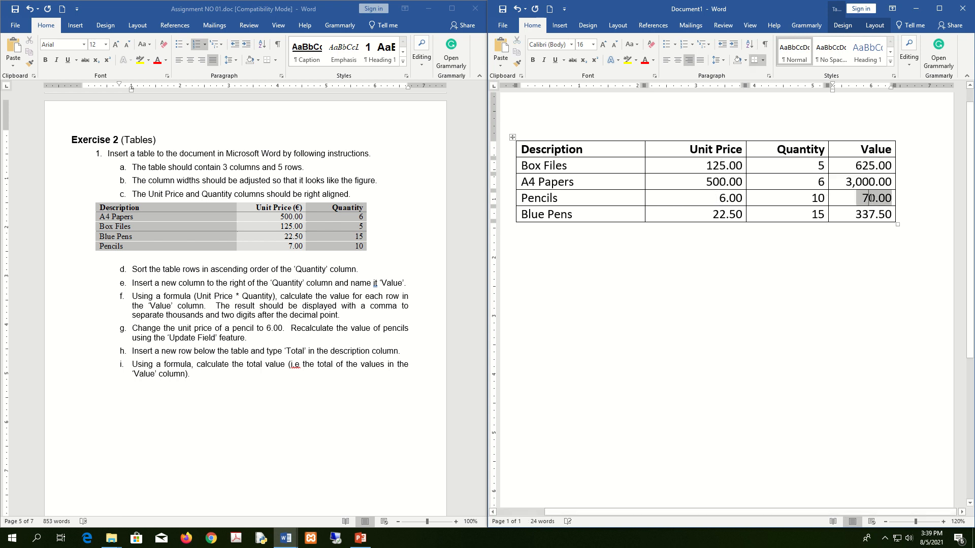
right_click(874, 198)
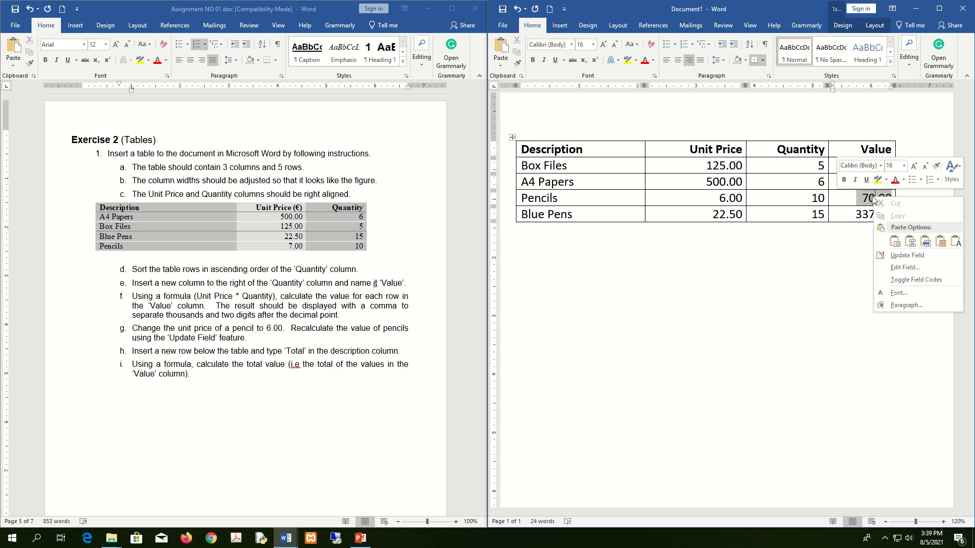
left_click(907, 255)
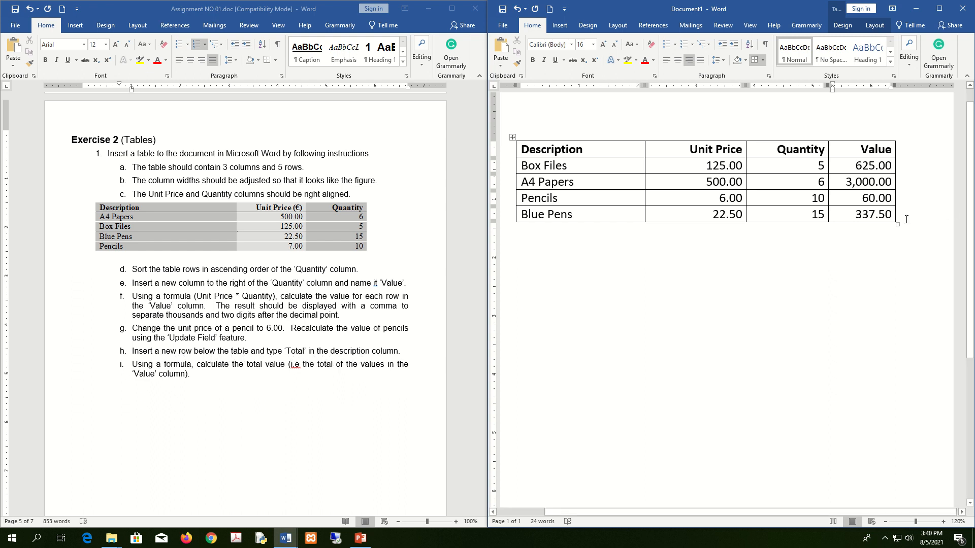
Step: Maximize the table document's window and insert a new row below the Blue Pens row
left_click_drag(523, 214, 884, 214)
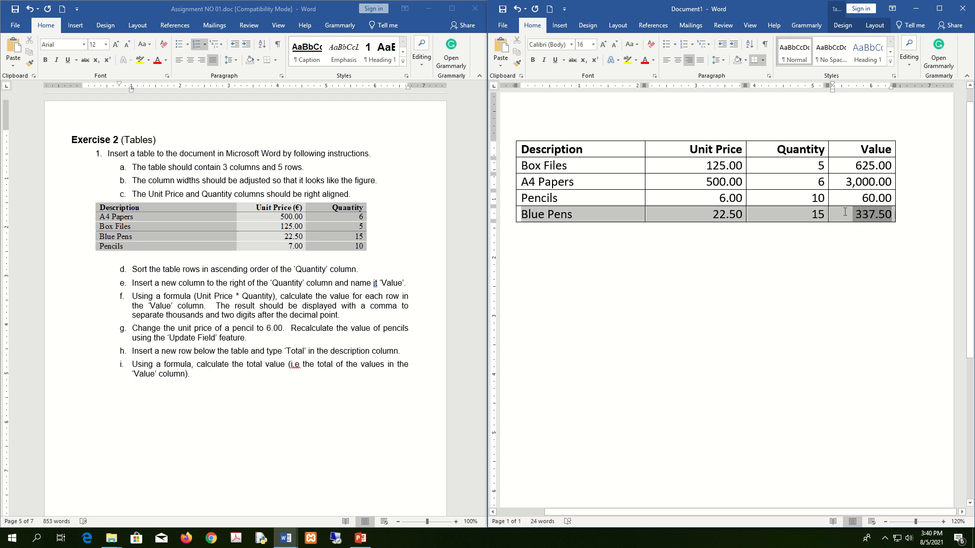
left_click(608, 214)
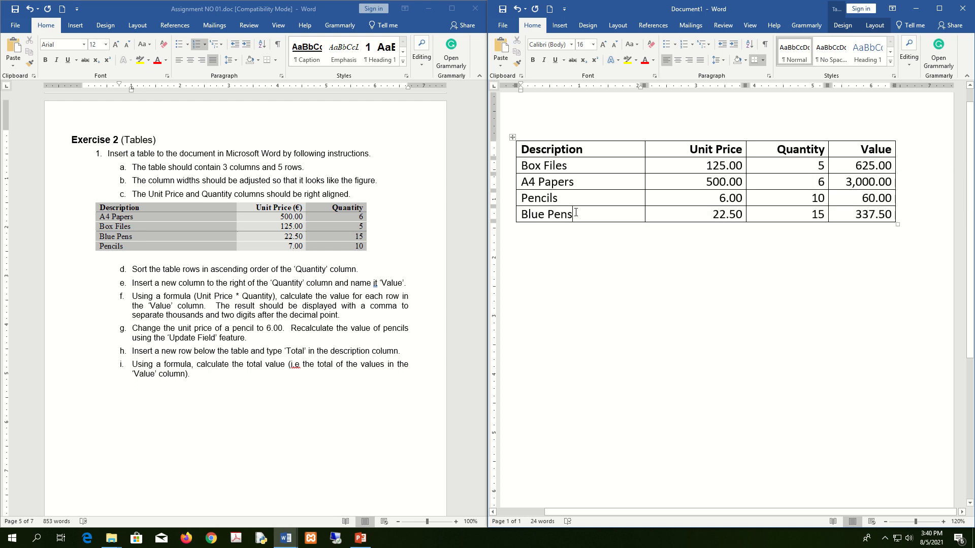
right_click(576, 212)
key("Escape")
right_click(575, 213)
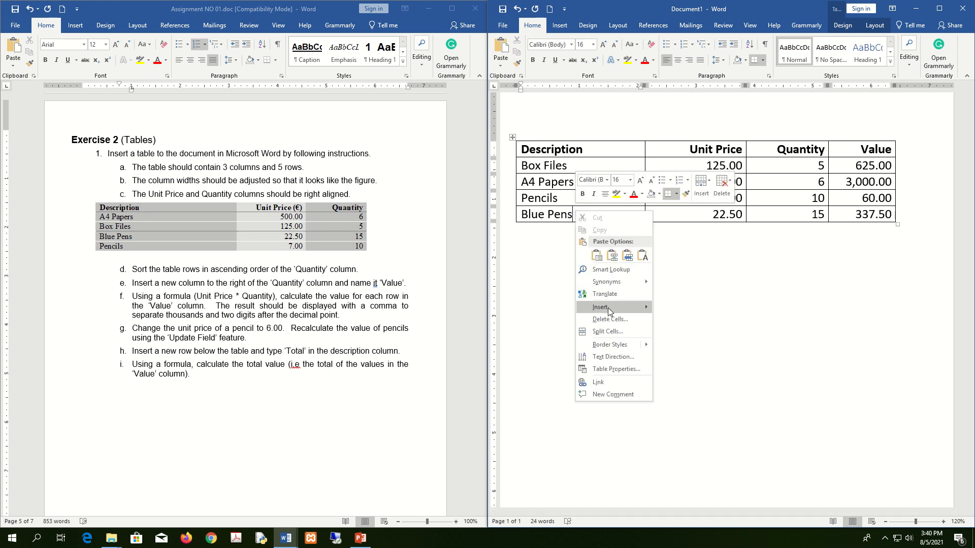
mouse_move(608, 308)
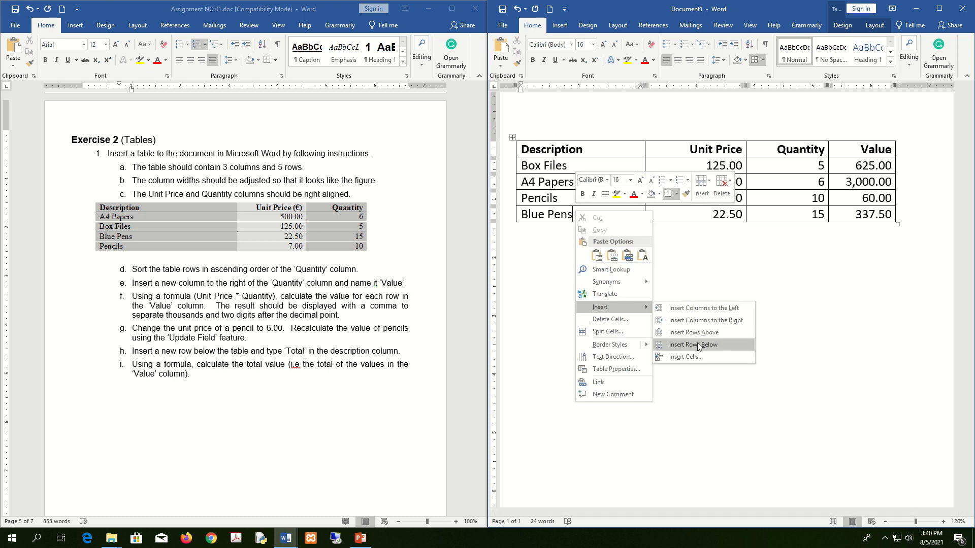
left_click(884, 311)
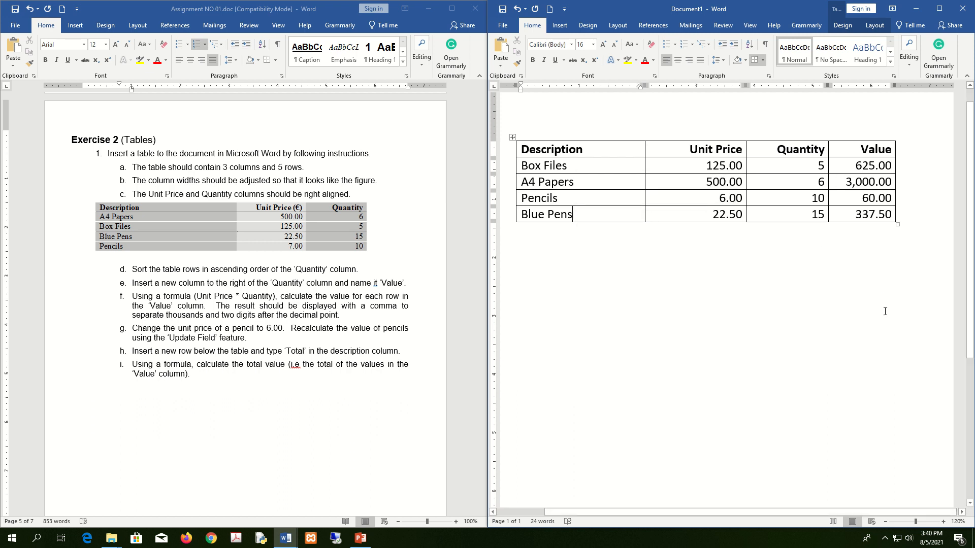
left_click(841, 28)
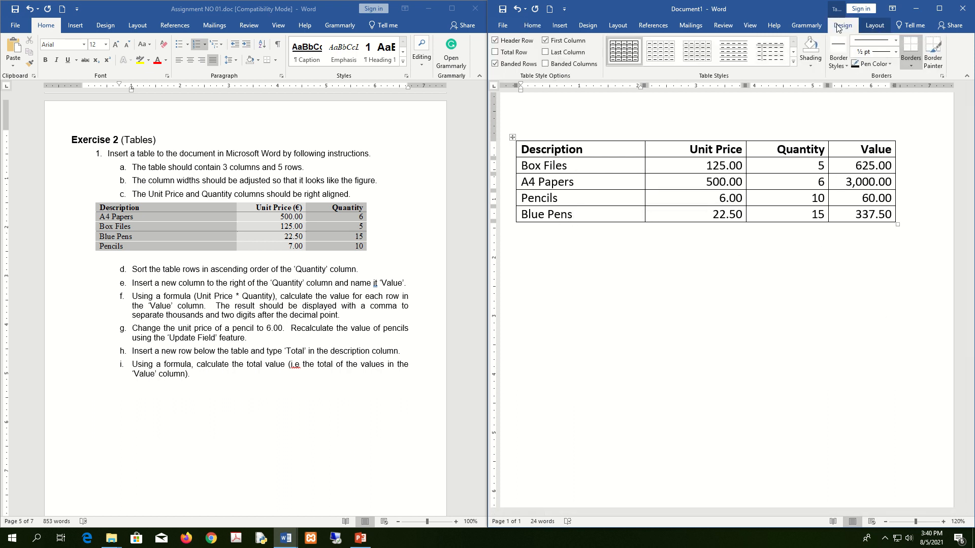
left_click(939, 8)
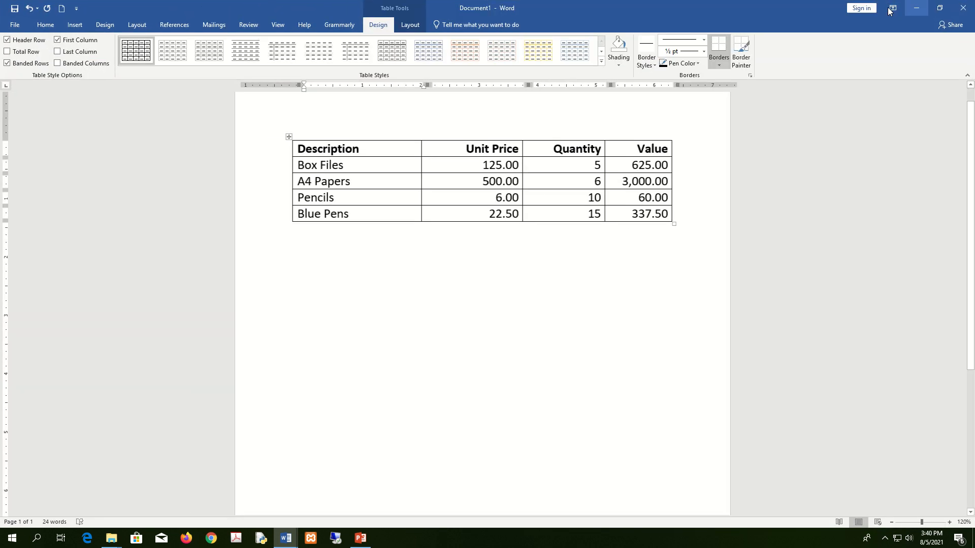
left_click(408, 25)
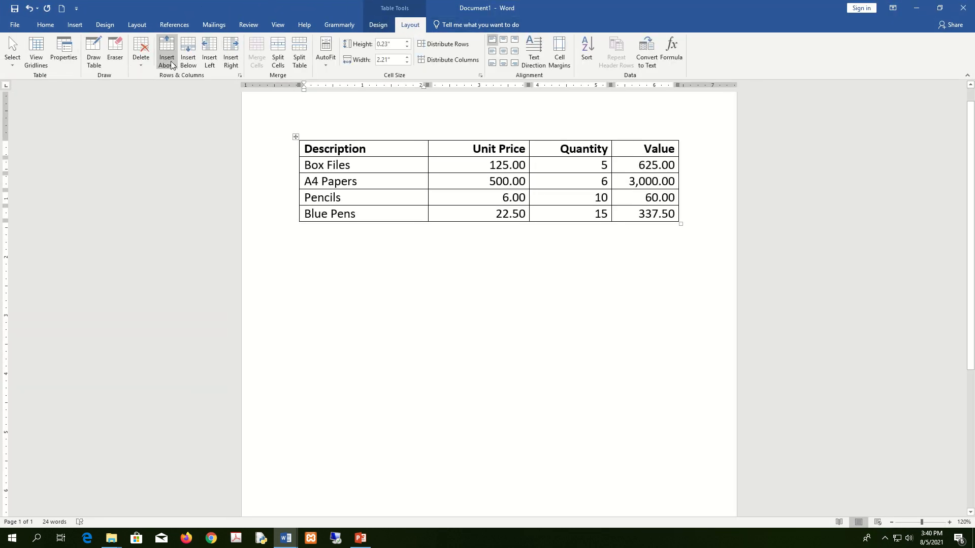
left_click(378, 25)
left_click(410, 25)
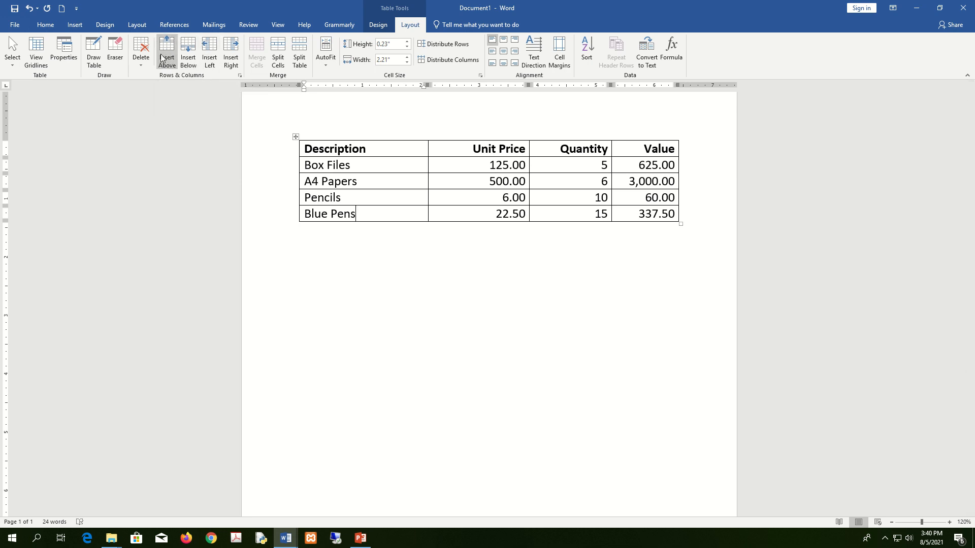
left_click(190, 59)
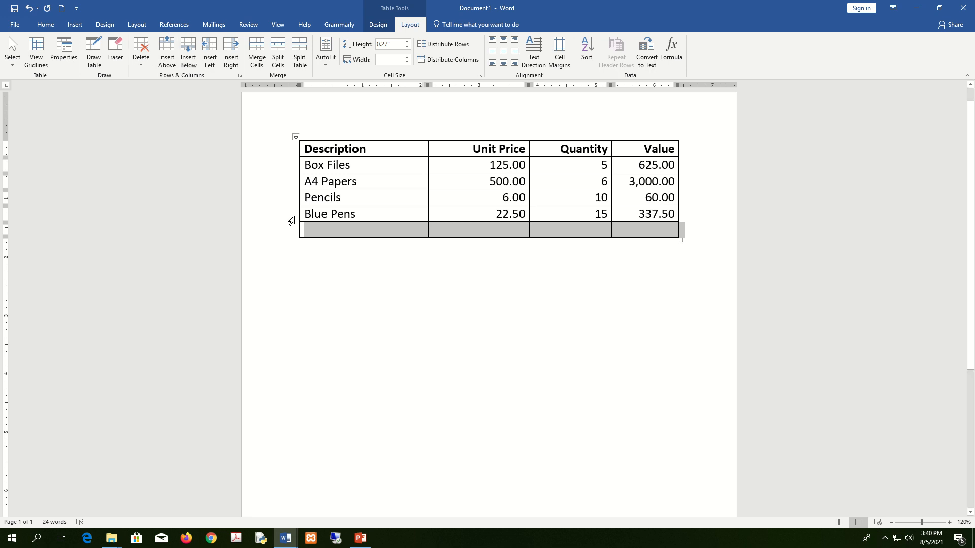
Step: Enter "Total" in the Description cell of the empty last row
left_click(351, 229)
type("TOTA")
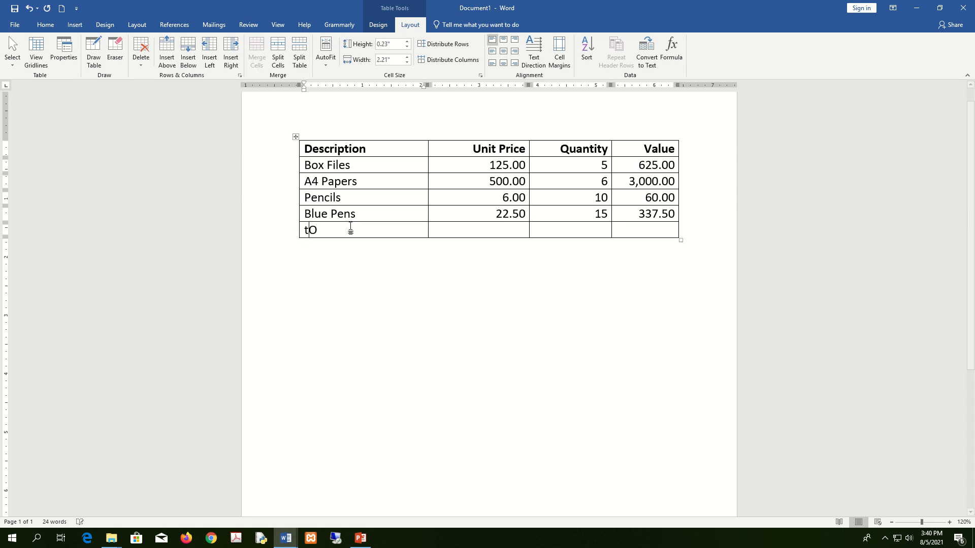
key("BackSpace")
key("BackSpace")
key("BackSpace")
key("BackSpace")
type("Total")
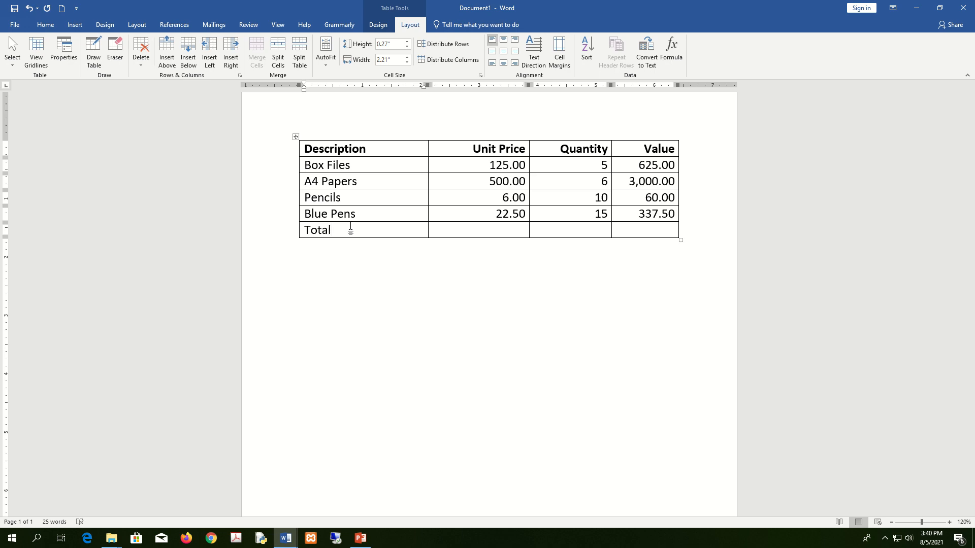
Step: Place the document beside the exercise sheet again and highlight the instruction "calculate the total value" in item i
key("super+Right")
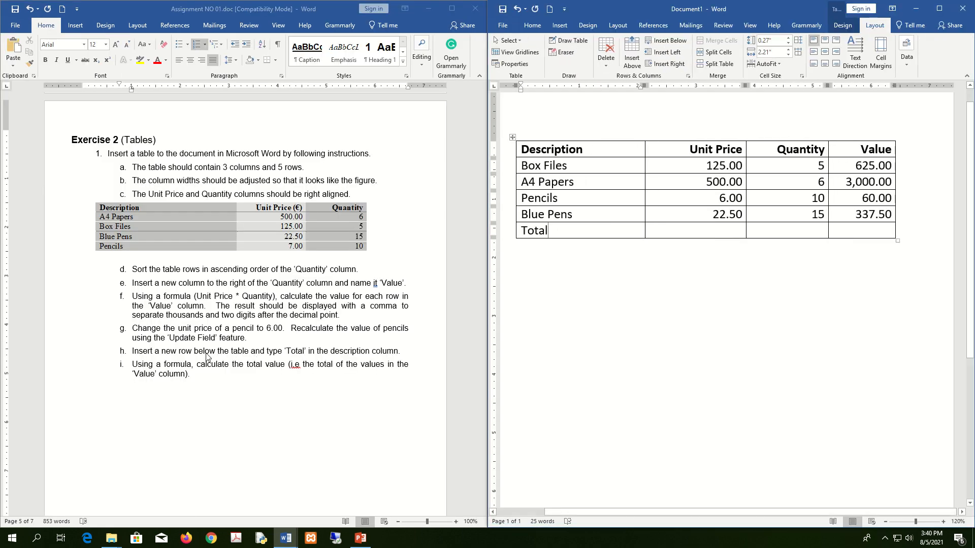
left_click(186, 364)
left_click_drag(223, 367, 288, 366)
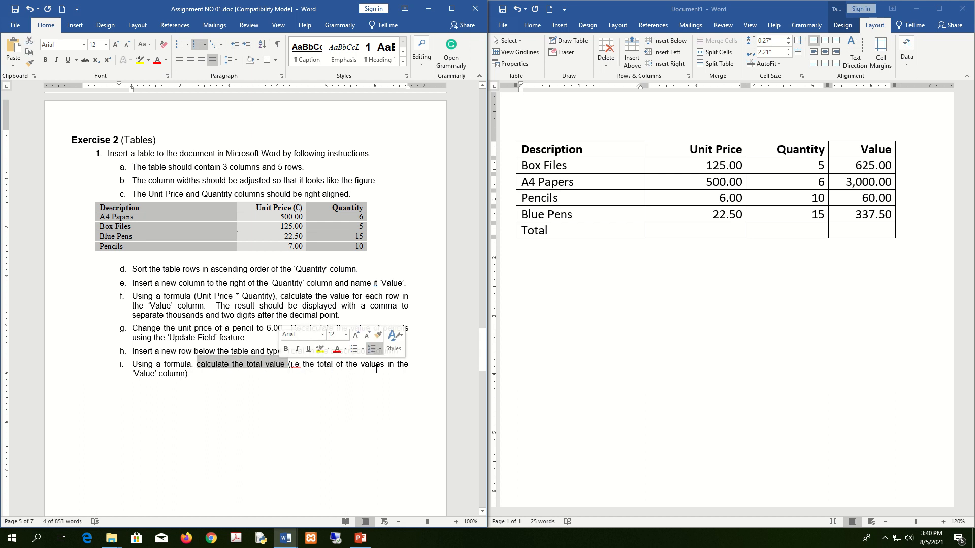
Step: Calculate the Total row's Value with the formula =SUM(ABOVE) and the number format #,##0.00
left_click(876, 228)
left_click(876, 228)
left_click(868, 229)
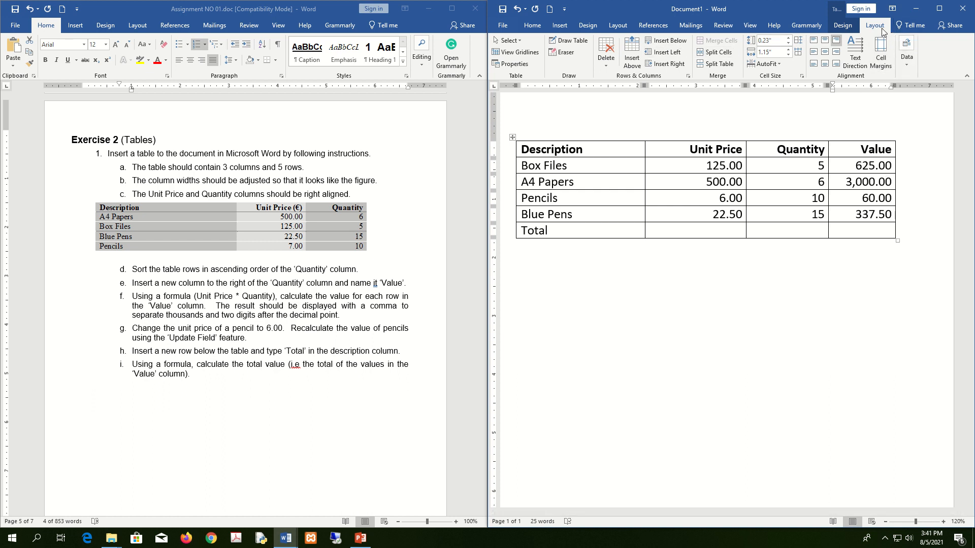
left_click(910, 67)
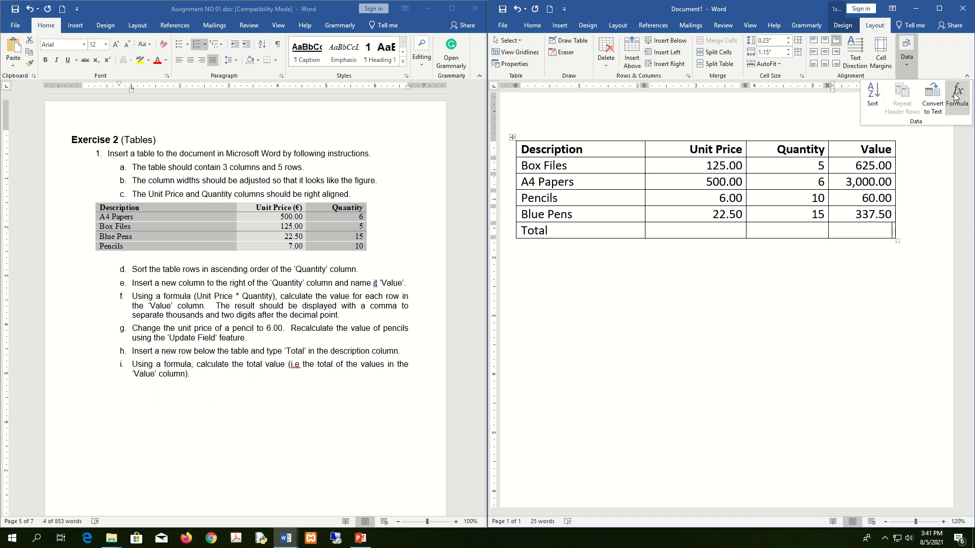
left_click(957, 96)
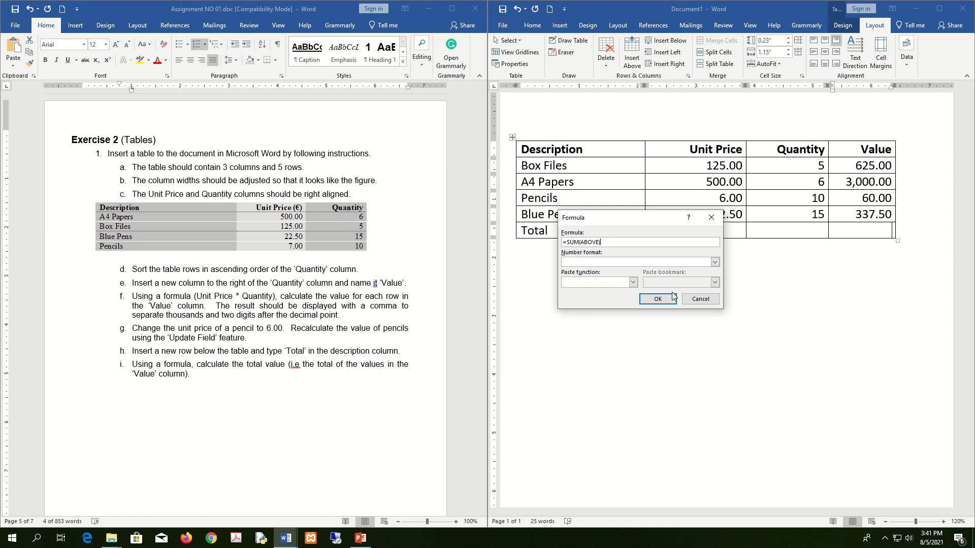
left_click(712, 261)
left_click(647, 281)
left_click(659, 299)
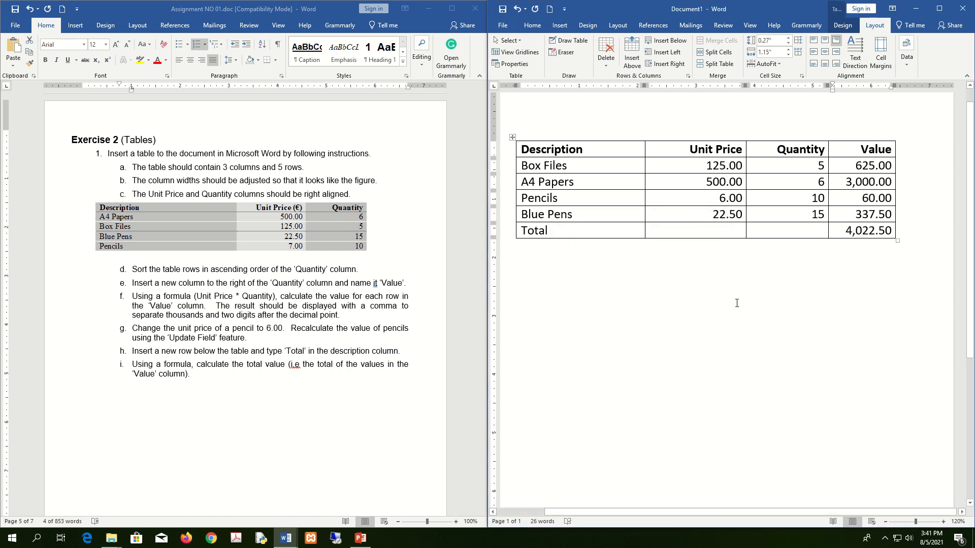
left_click(891, 236)
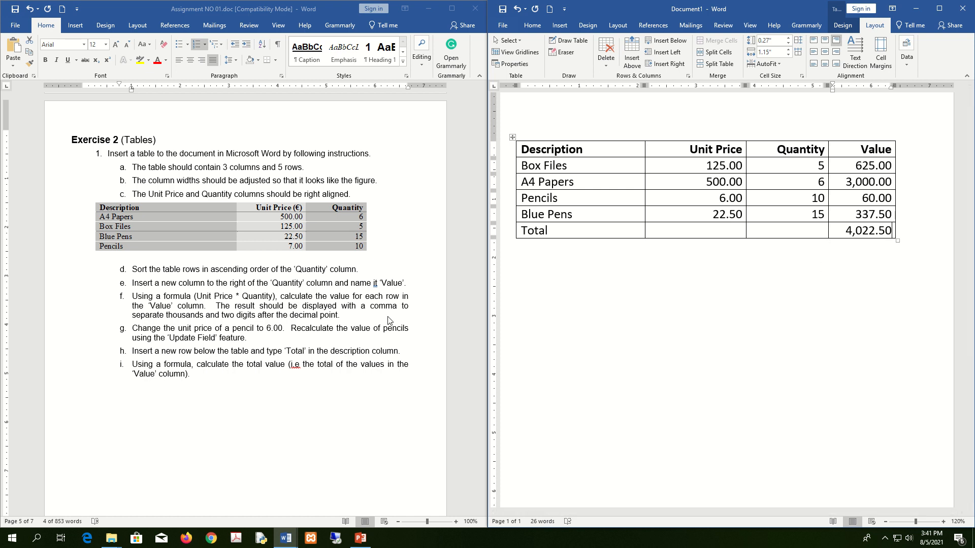
Step: Start saving the table document and choose the VS20100 folder on the Desktop as its location
left_click(670, 331)
scroll(670, 331, "up", 1)
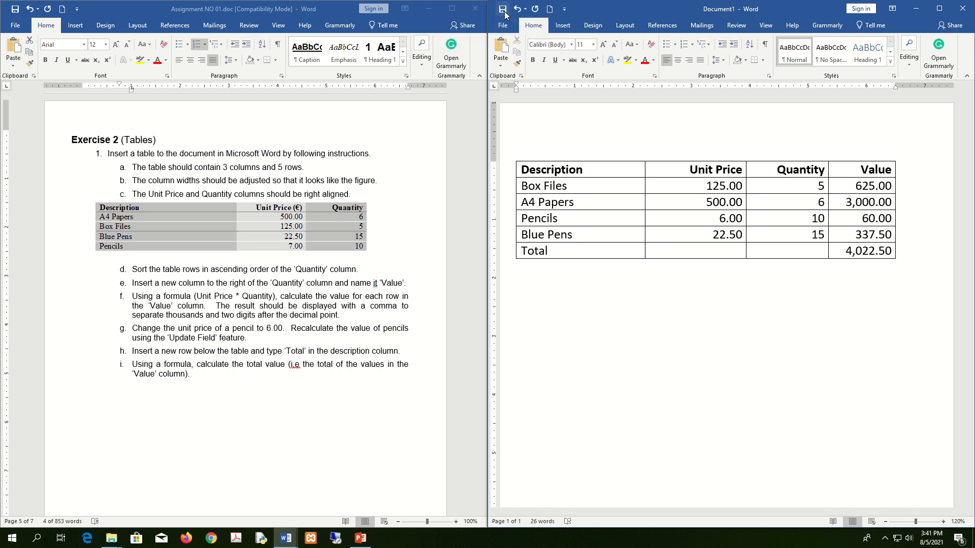
left_click(502, 9)
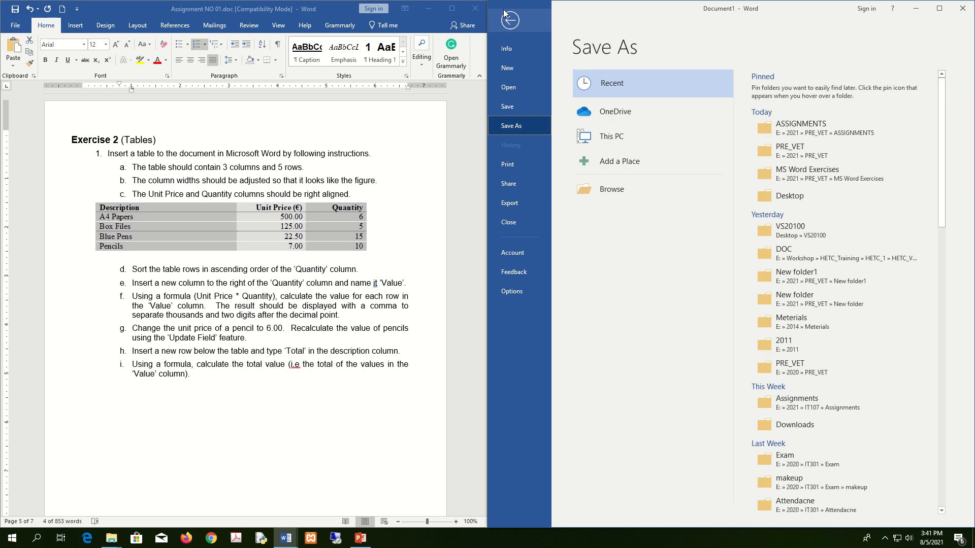
left_click(647, 185)
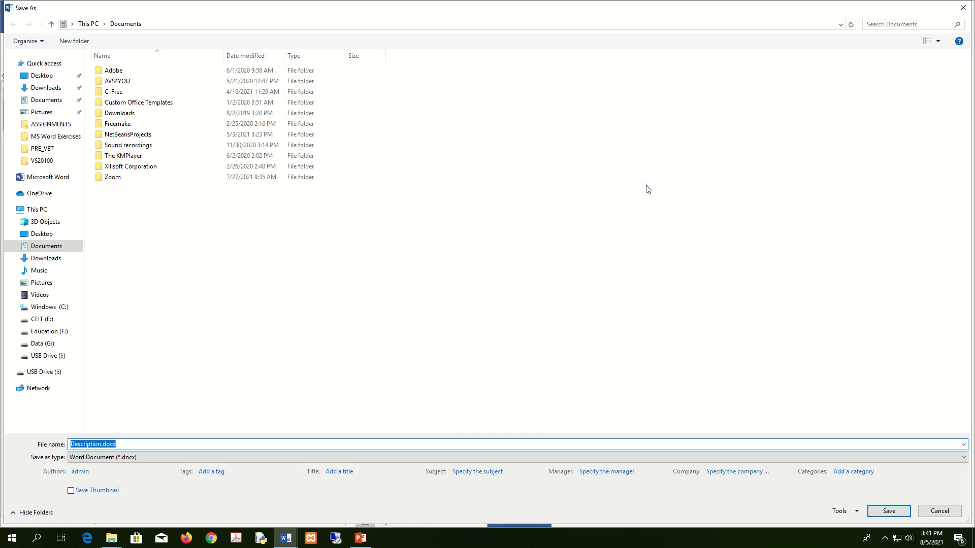
left_click(30, 76)
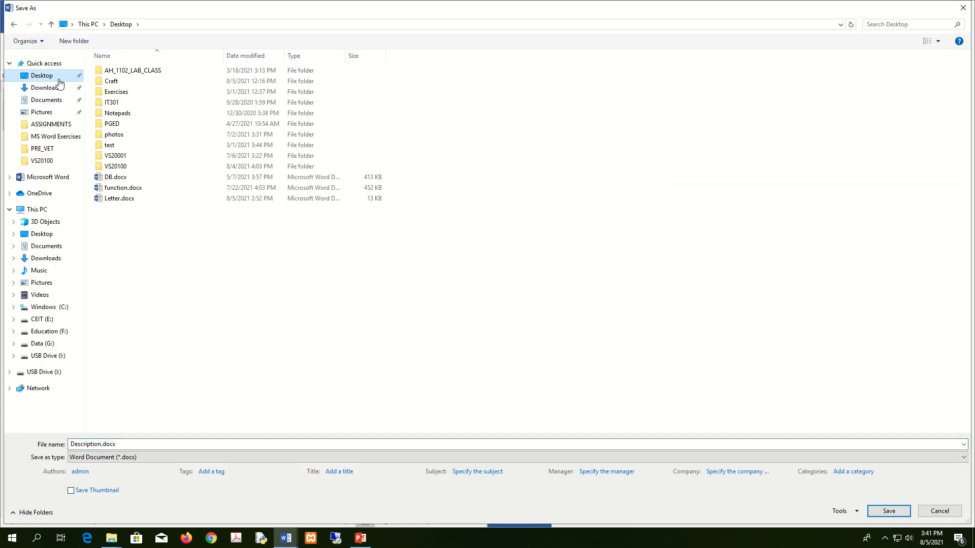
left_click(122, 167)
double_click(121, 168)
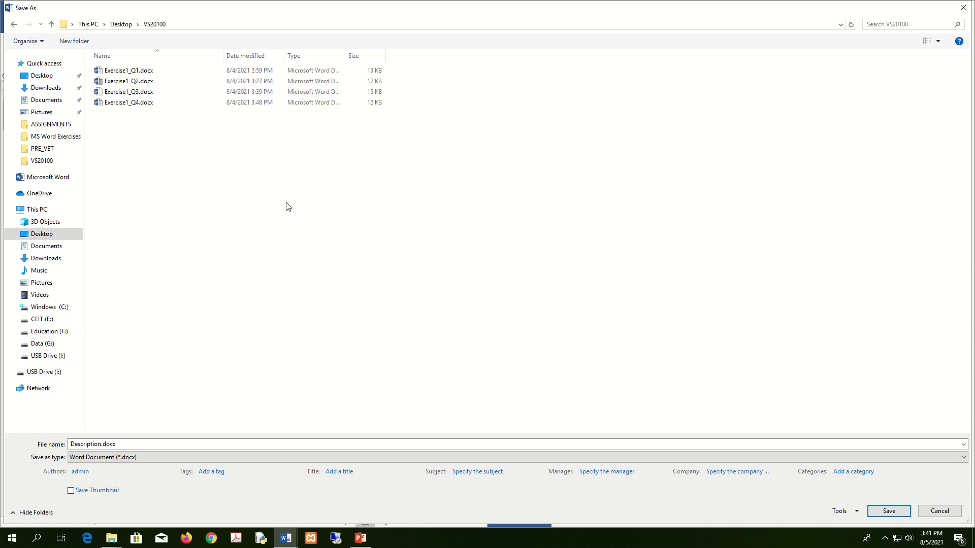
key("super")
left_click(557, 179)
Step: Name the file Exercise2_Q1.docx and save it
left_click(125, 448)
type("E")
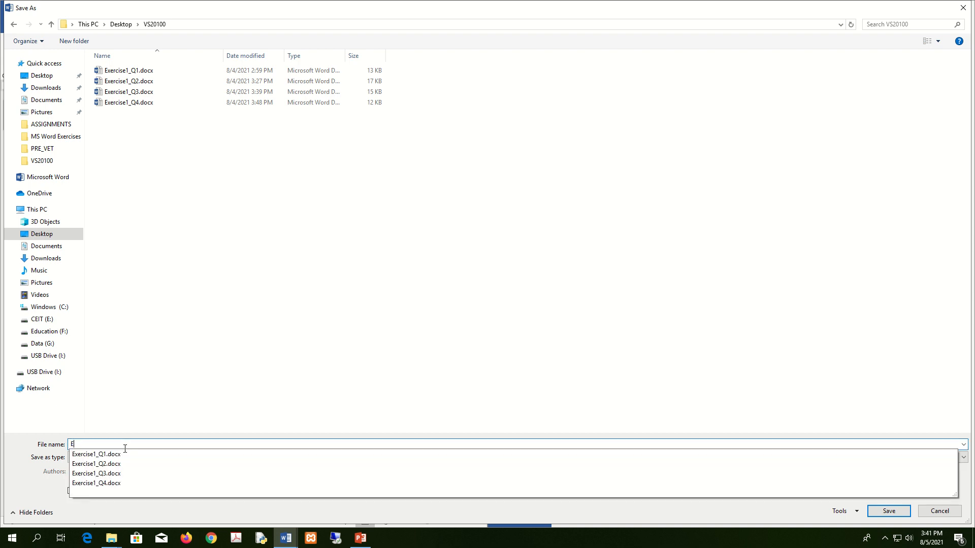
left_click(93, 454)
left_click(94, 444)
key("BackSpace")
type("2_Q1.docx")
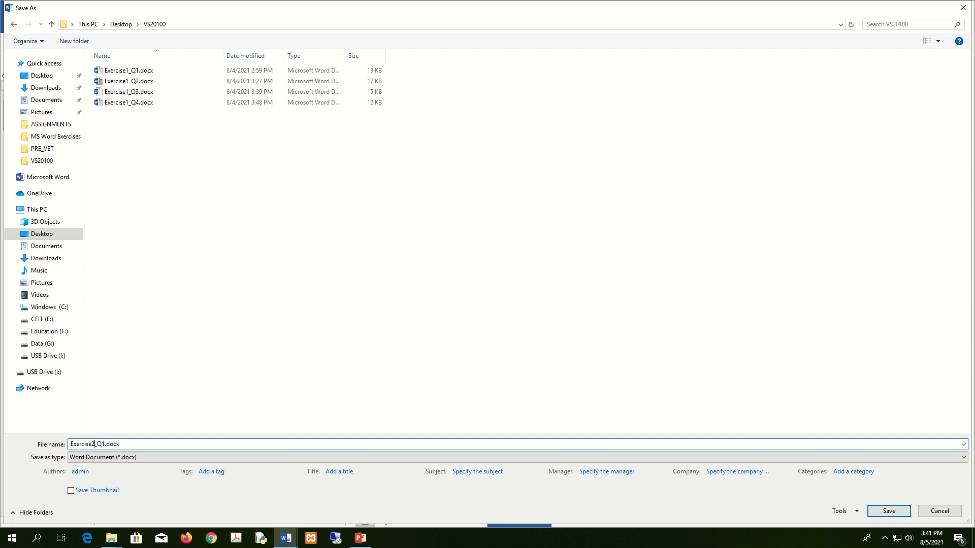
key("Return")
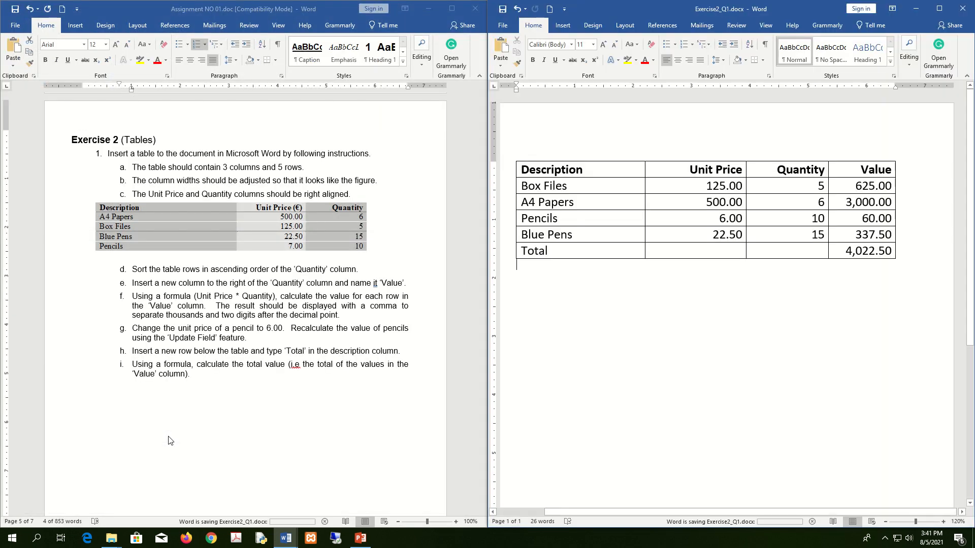
scroll(262, 381, "down", 3)
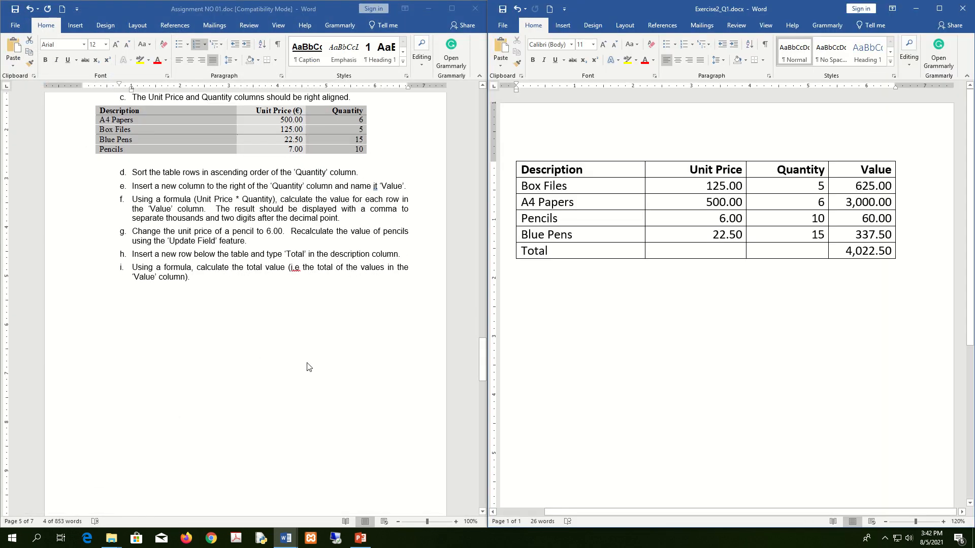
key("ctrl+n")
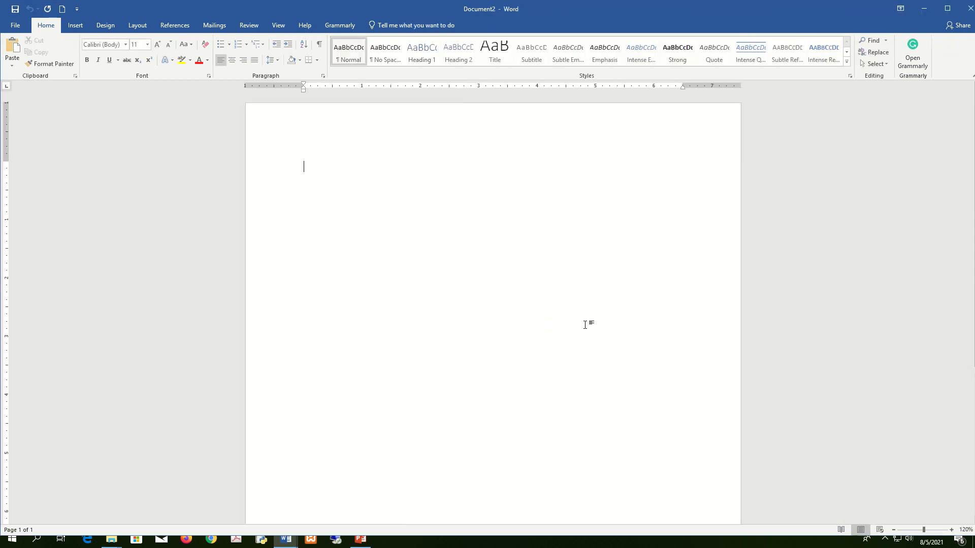
left_click(967, 9)
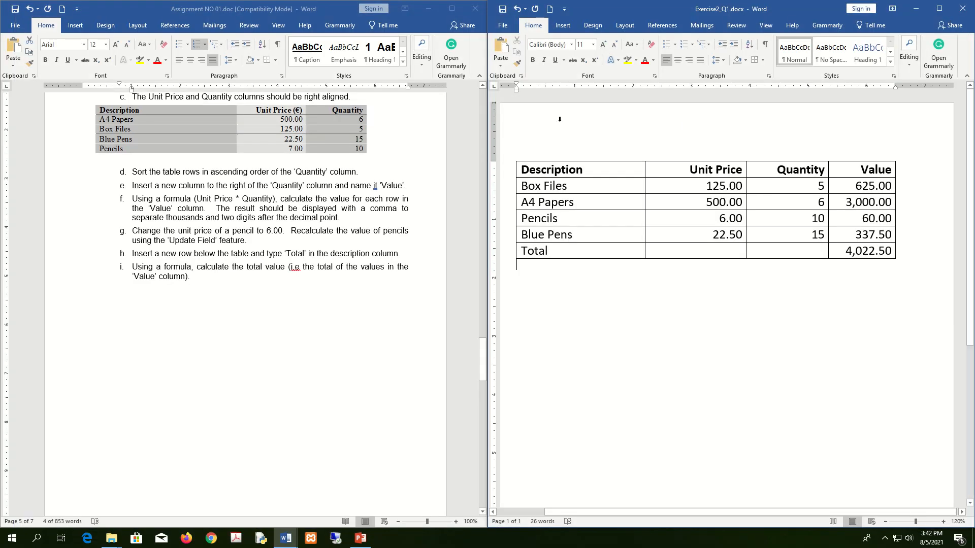
left_click(504, 26)
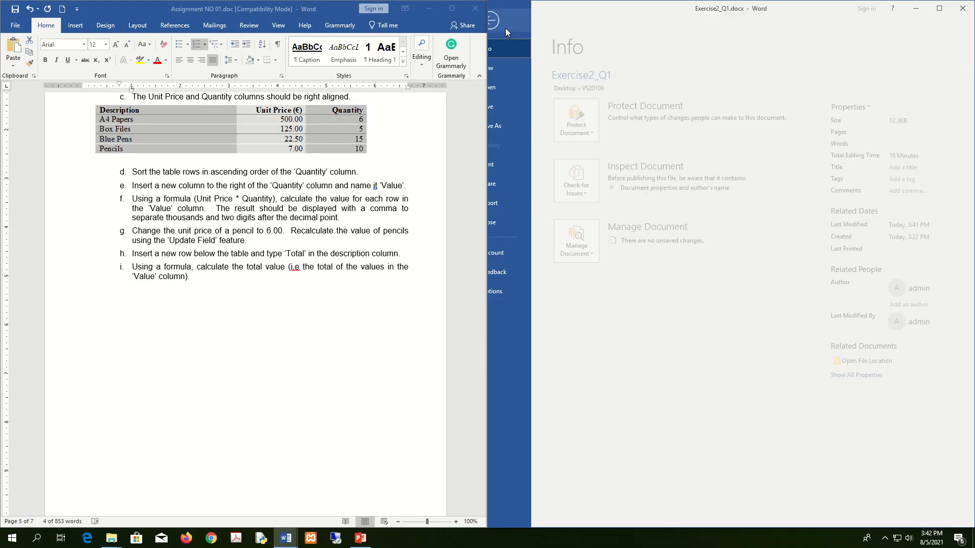
left_click(511, 69)
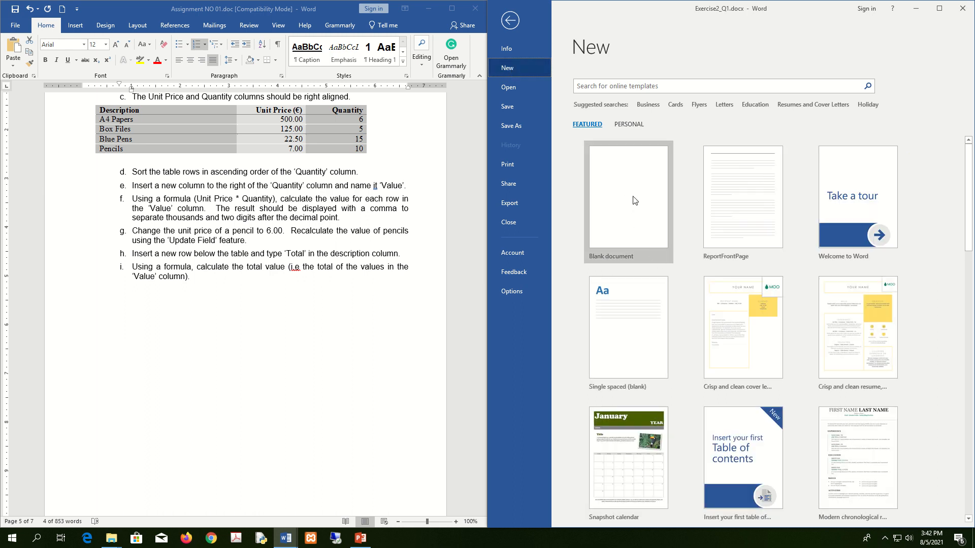
left_click(510, 20)
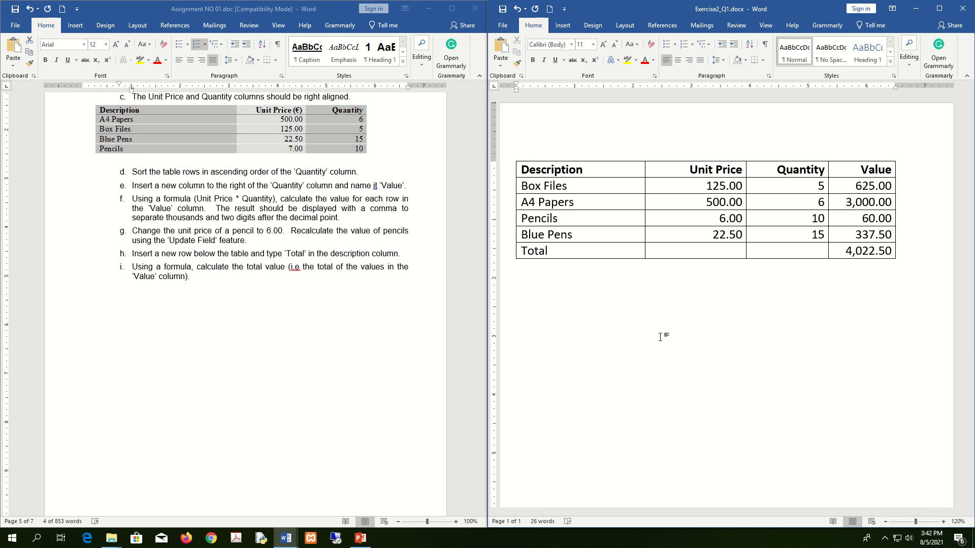
Step: Create a new blank document and place its window beside the exercise sheet
key("ctrl+n")
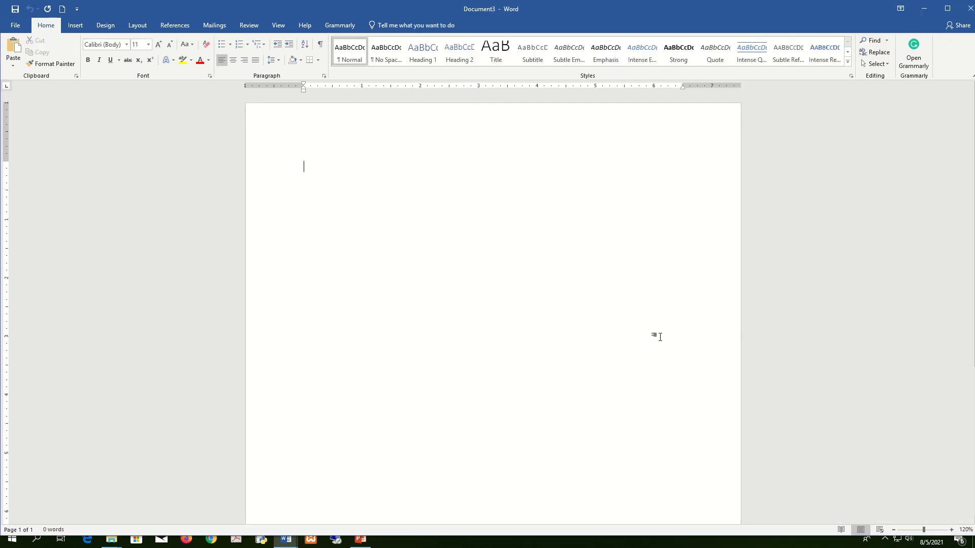
key("super+Right")
Step: Look through the exercise sheet for question 2 and read its table instructions
left_click_drag(196, 267, 288, 267)
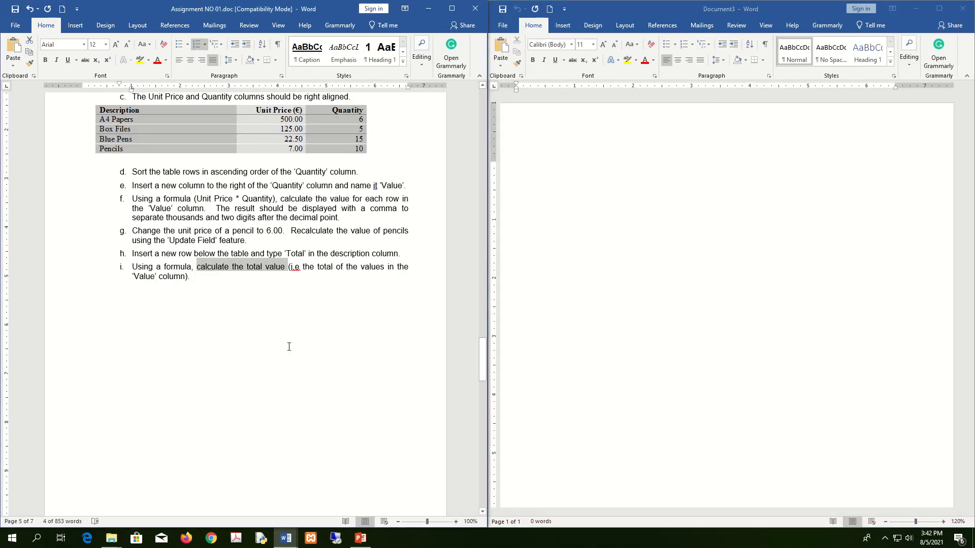
scroll(287, 344, "up", 4)
scroll(295, 345, "down", 5)
scroll(295, 346, "down", 12)
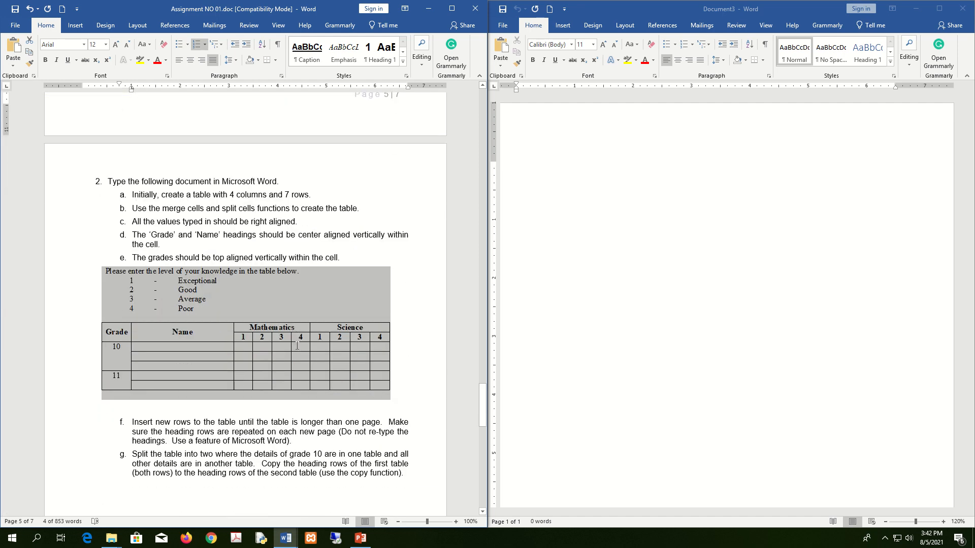
scroll(297, 346, "down", 12)
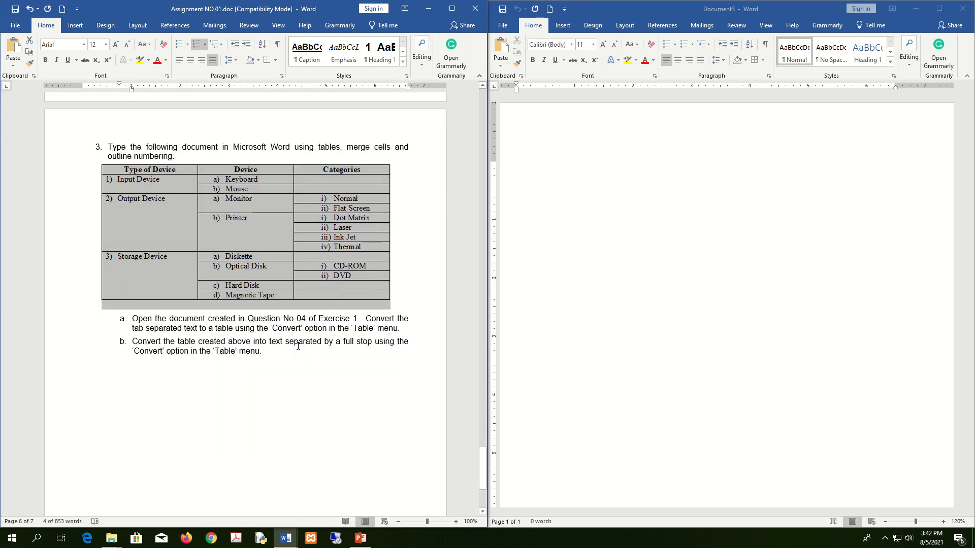
scroll(299, 345, "up", 12)
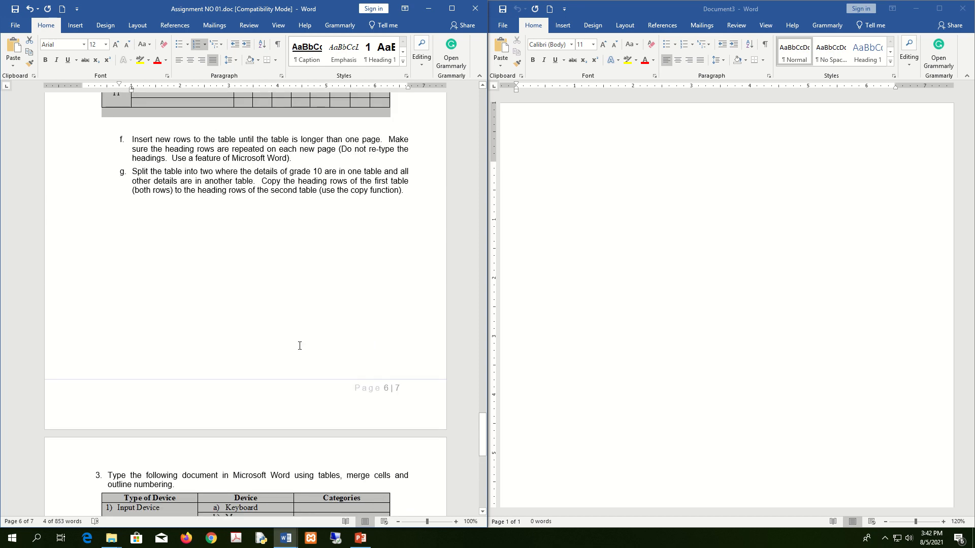
scroll(300, 345, "up", 1)
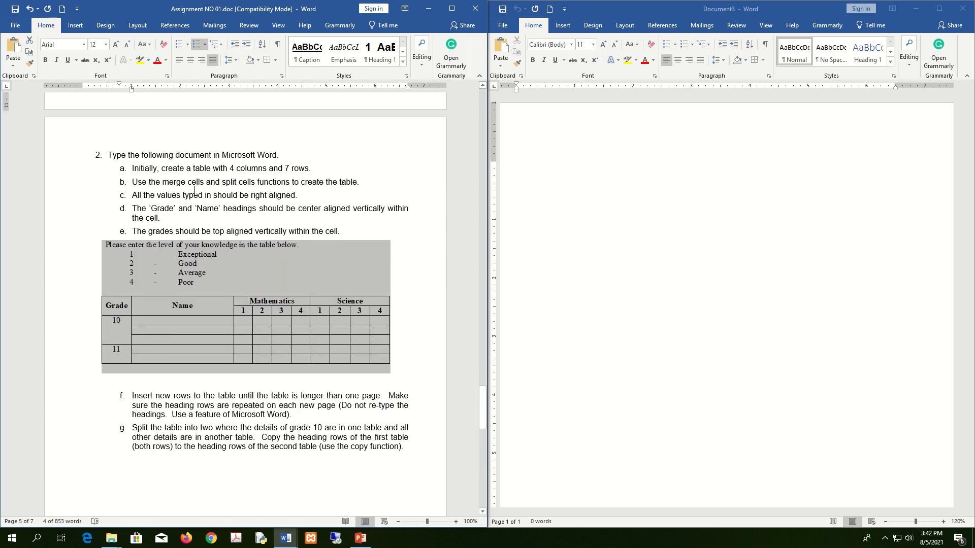
scroll(195, 191, "down", 2)
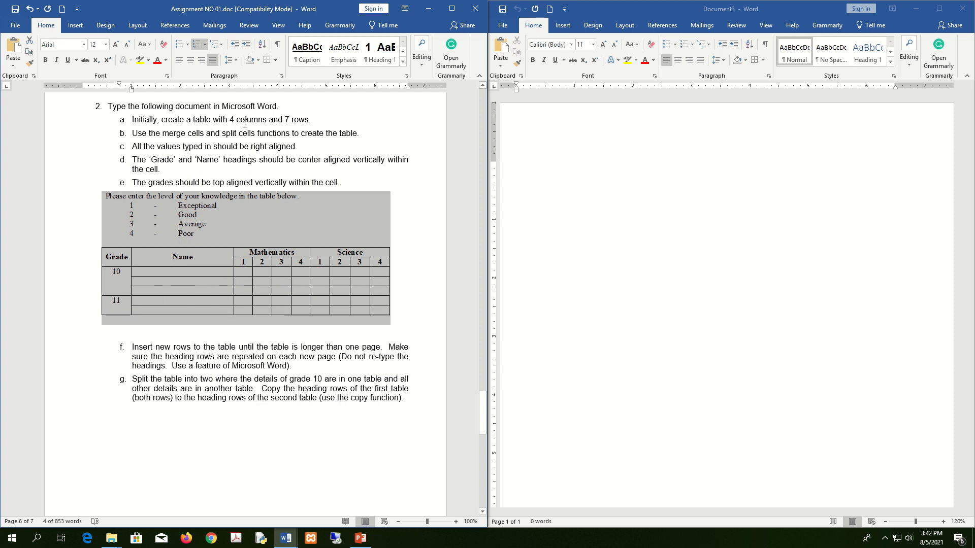
Step: Insert a table with 4 columns and 7 rows in the new document
left_click(514, 131)
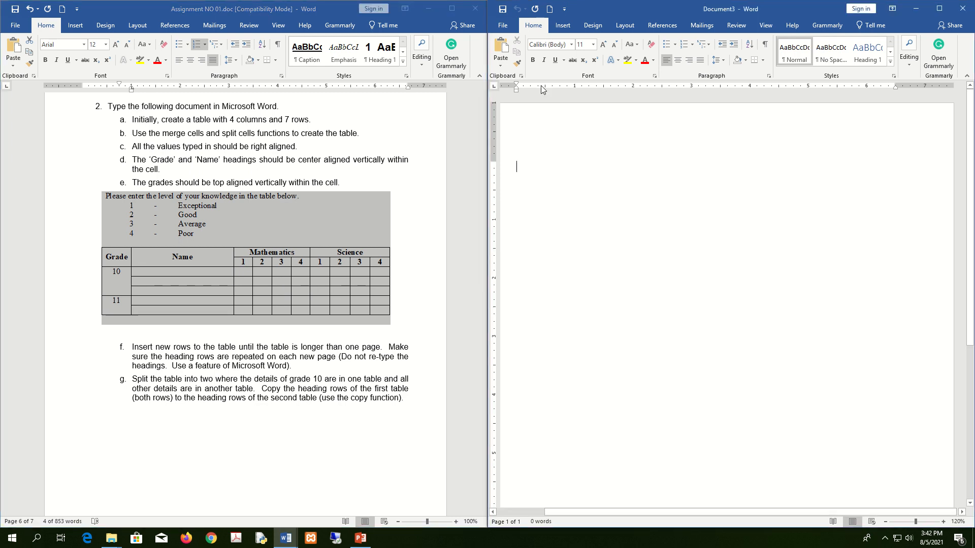
left_click(567, 30)
left_click(523, 51)
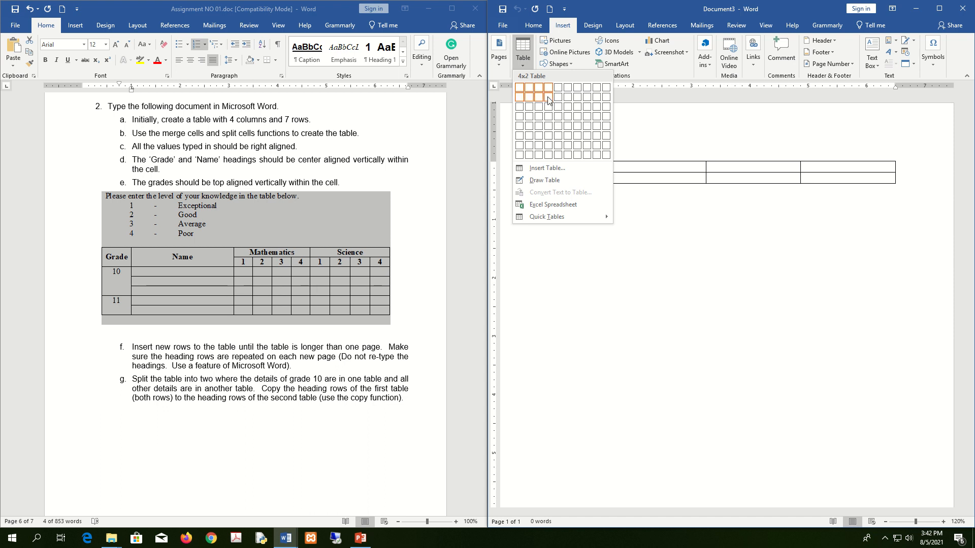
left_click(551, 146)
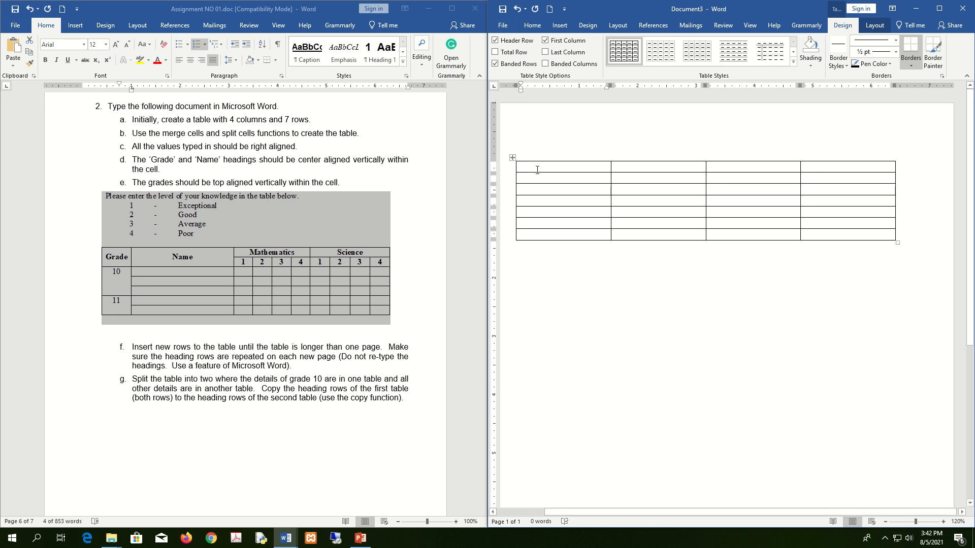
Step: Fill the table's first row with the headings Grade, Name, Mathematics and Science
type("G")
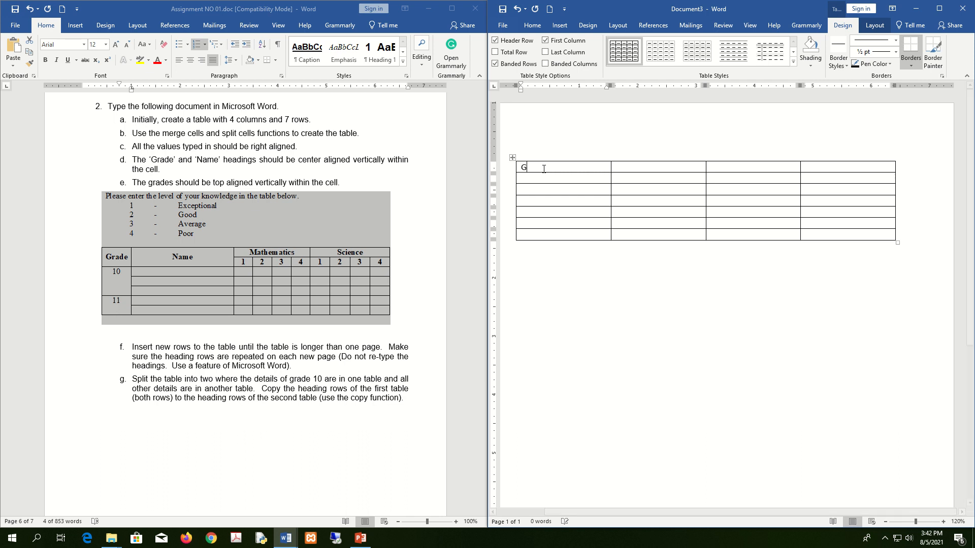
key("BackSpace")
type("Ga")
type("ade")
key("Tab")
type("name")
key("Tab")
type("M")
type("athe")
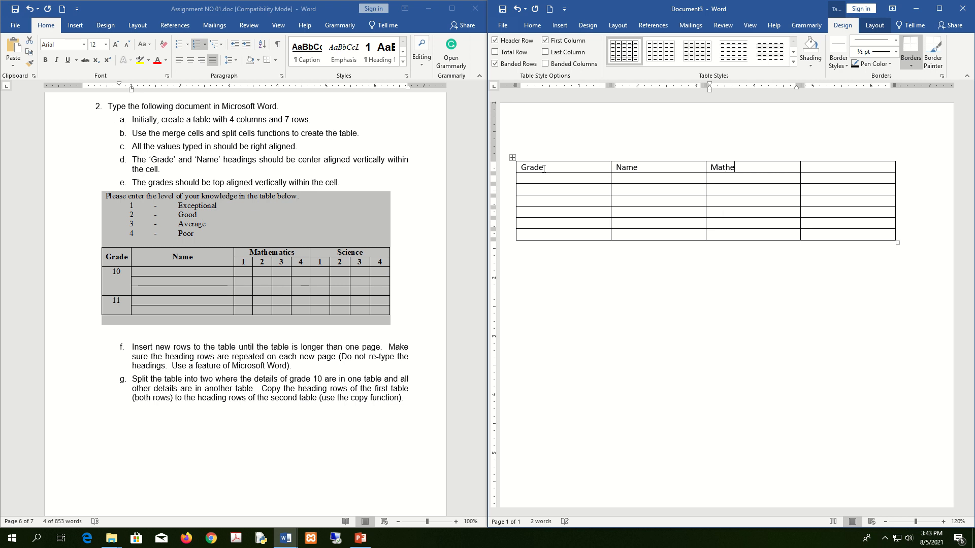
type("matics")
key("Tab")
type("Scienc")
Step: Try merging the three cells directly below the Grade heading, and undo the merge
left_click(549, 179)
left_click_drag(554, 180, 572, 200)
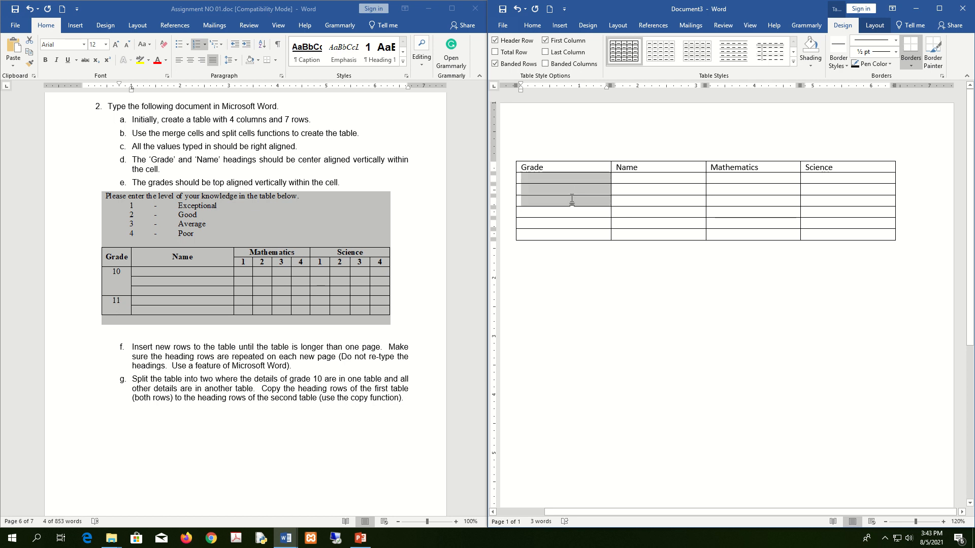
right_click(568, 189)
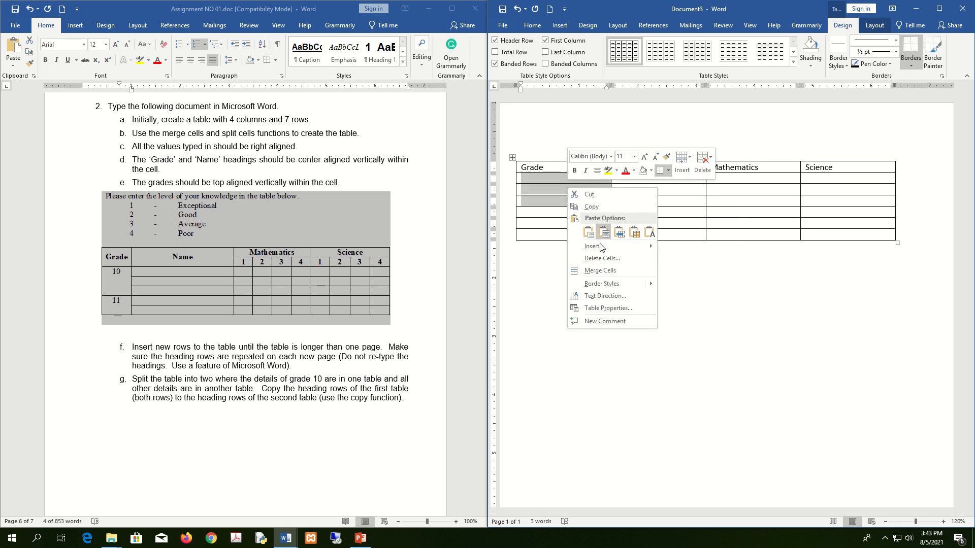
left_click(604, 271)
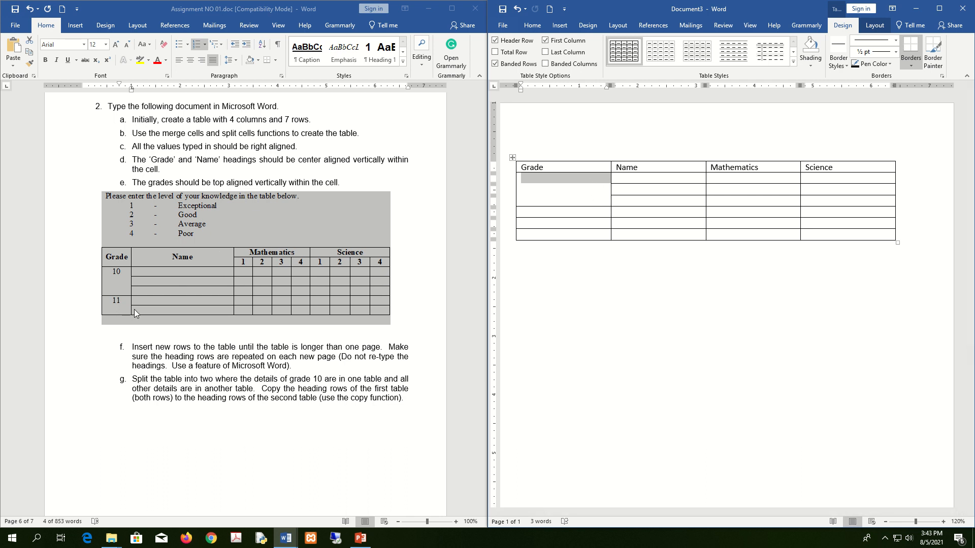
key("ctrl+z")
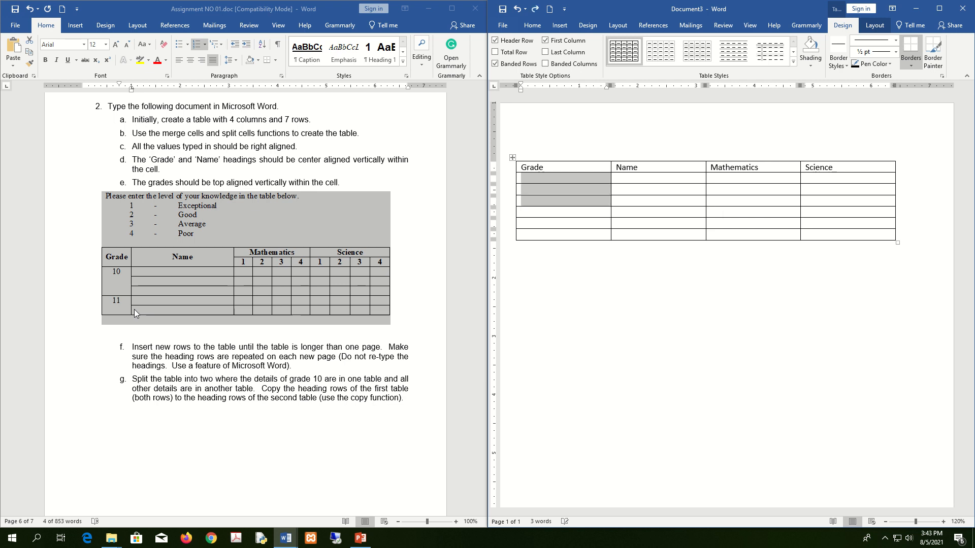
Step: Redo the merge of the three cells below the Grade heading, and undo it again
left_click(599, 195)
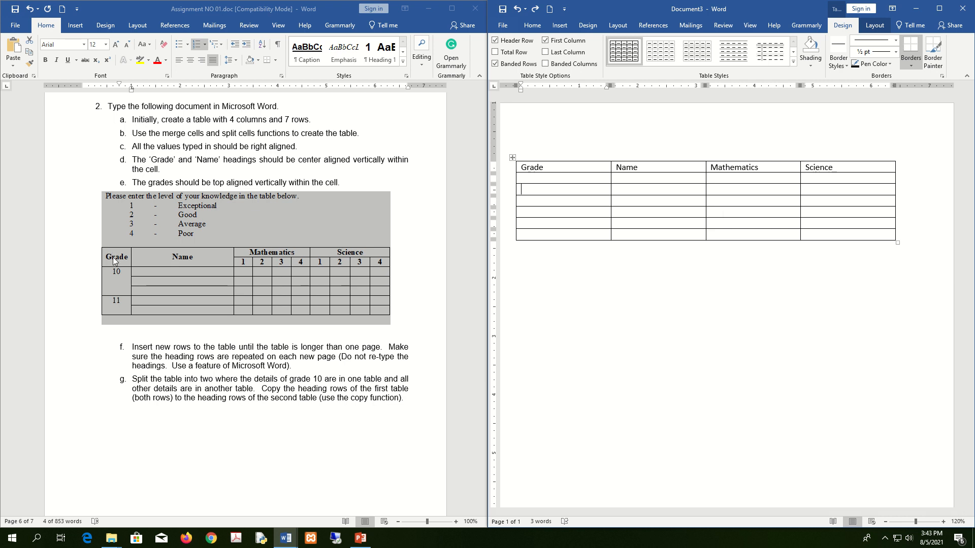
left_click(597, 183)
left_click_drag(557, 167, 558, 178)
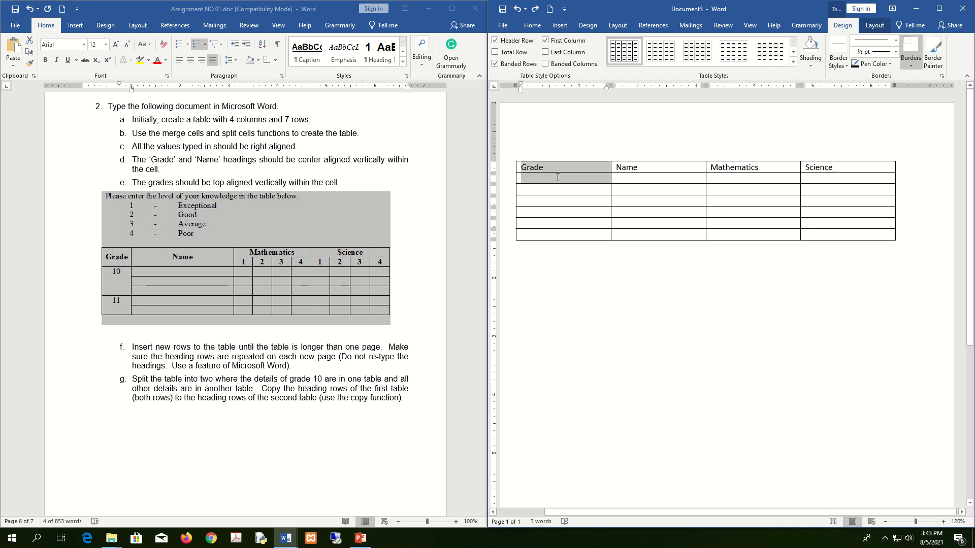
left_click(557, 177)
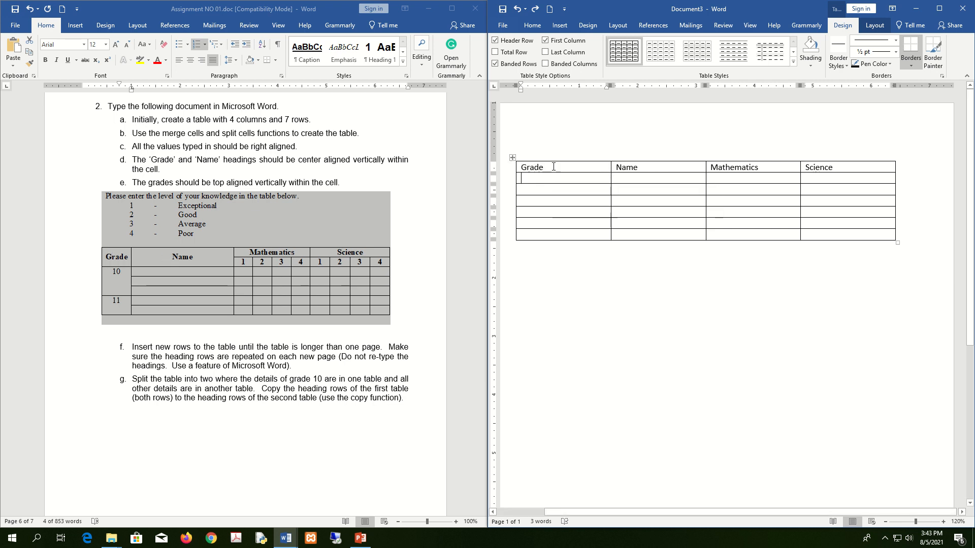
left_click_drag(554, 167, 558, 178)
left_click(557, 167)
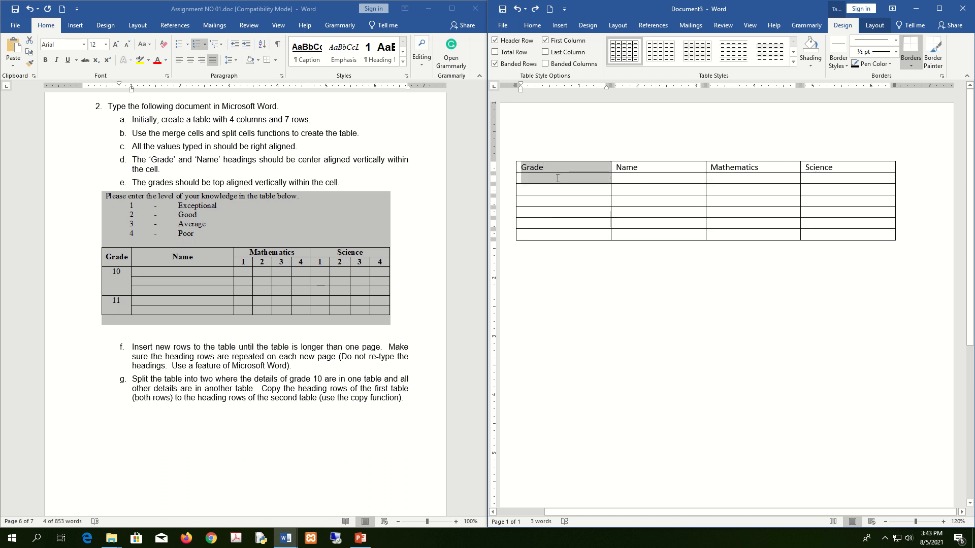
left_click(553, 241)
key("ctrl+y")
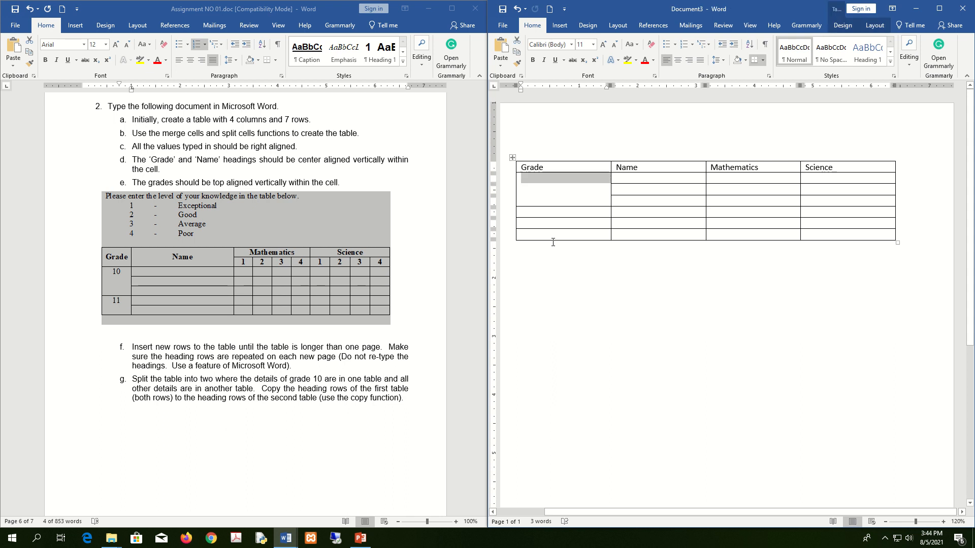
left_click(588, 132)
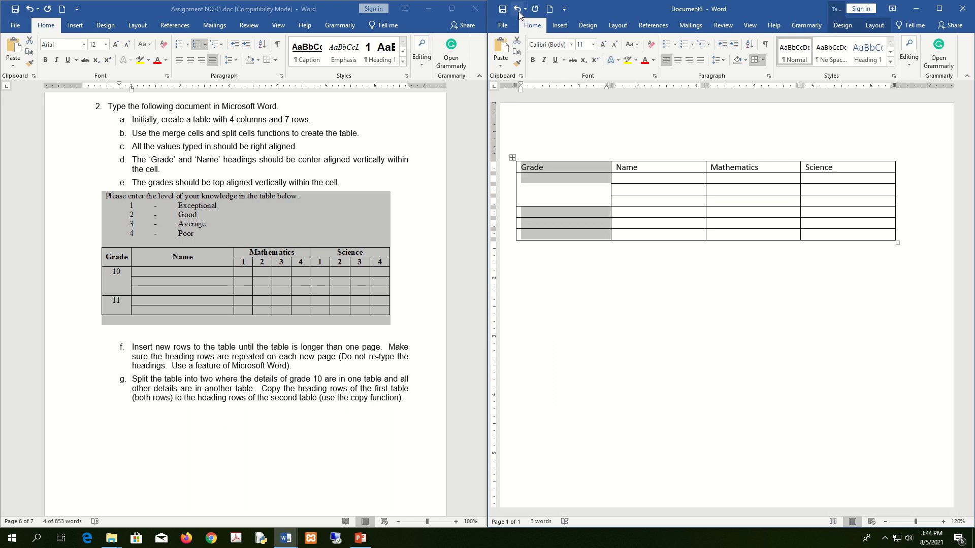
left_click(585, 193)
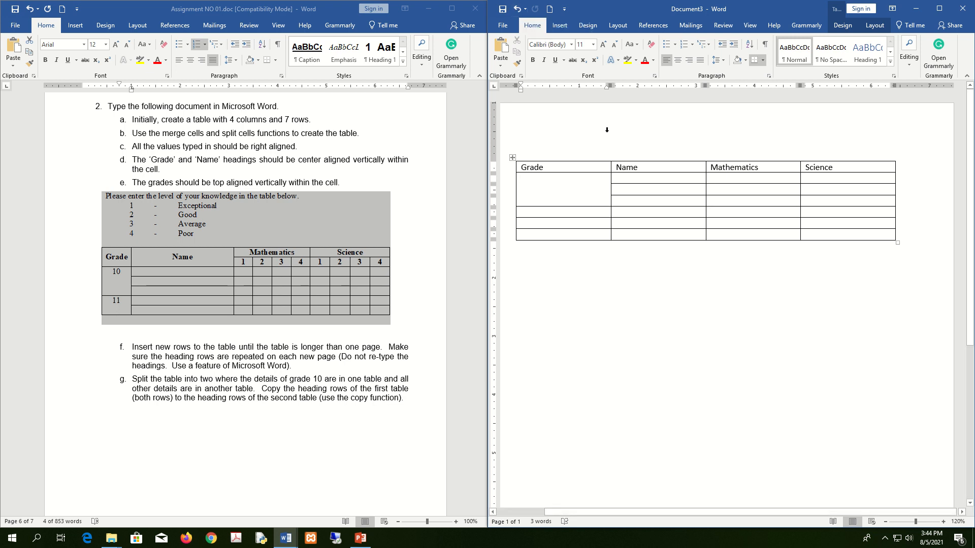
key("ctrl+z")
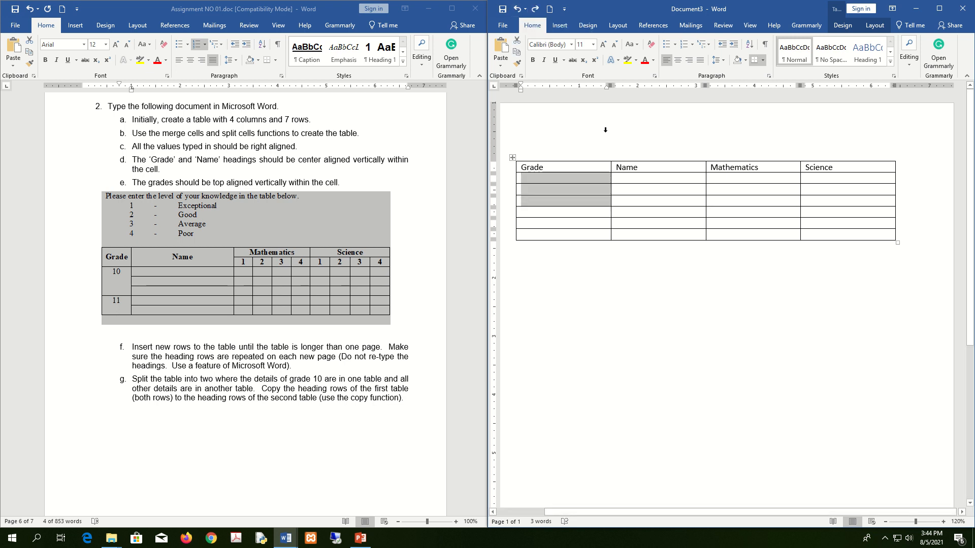
Step: Merge the Grade heading cell with the empty cell directly below it
left_click(569, 168)
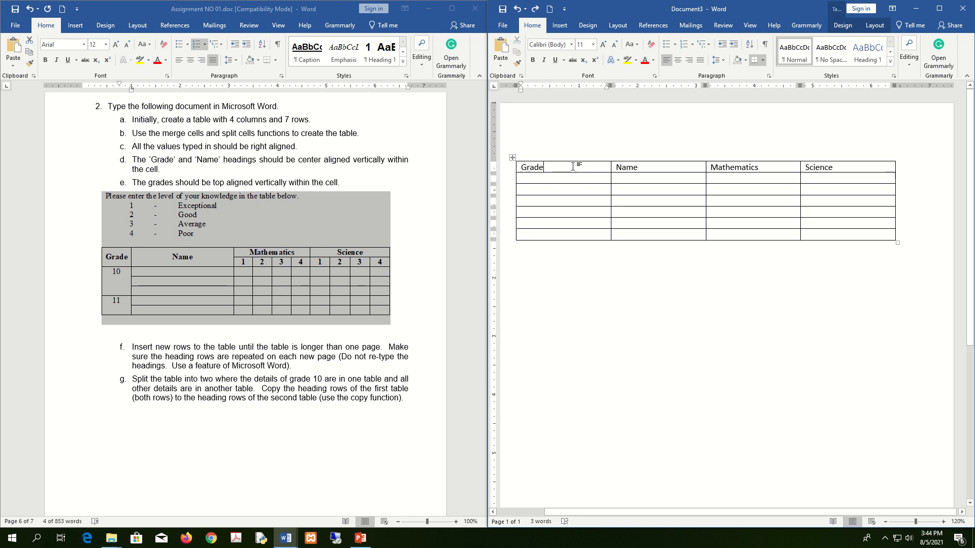
left_click_drag(556, 165, 553, 179)
right_click(552, 180)
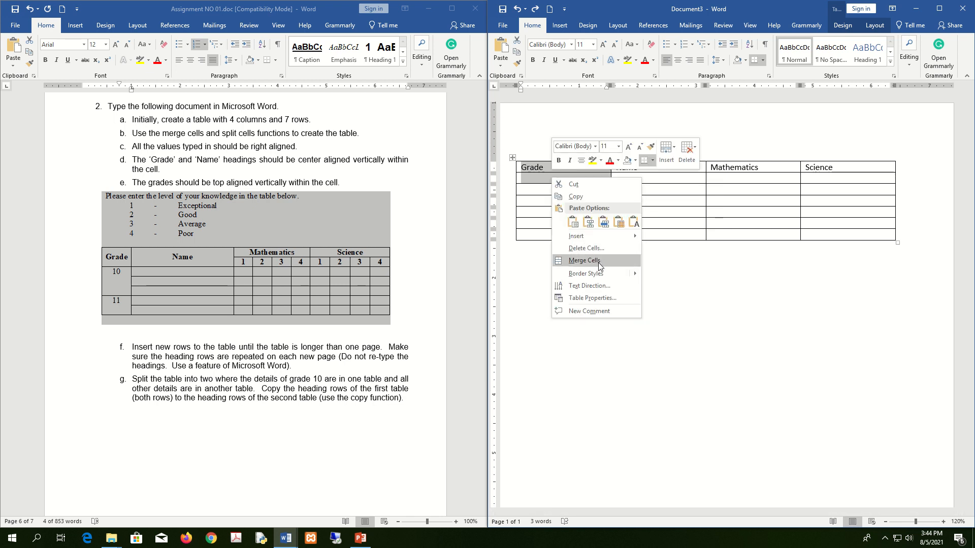
left_click(600, 260)
Step: Merge the Name heading cell with the empty cell directly below it
left_click(639, 178)
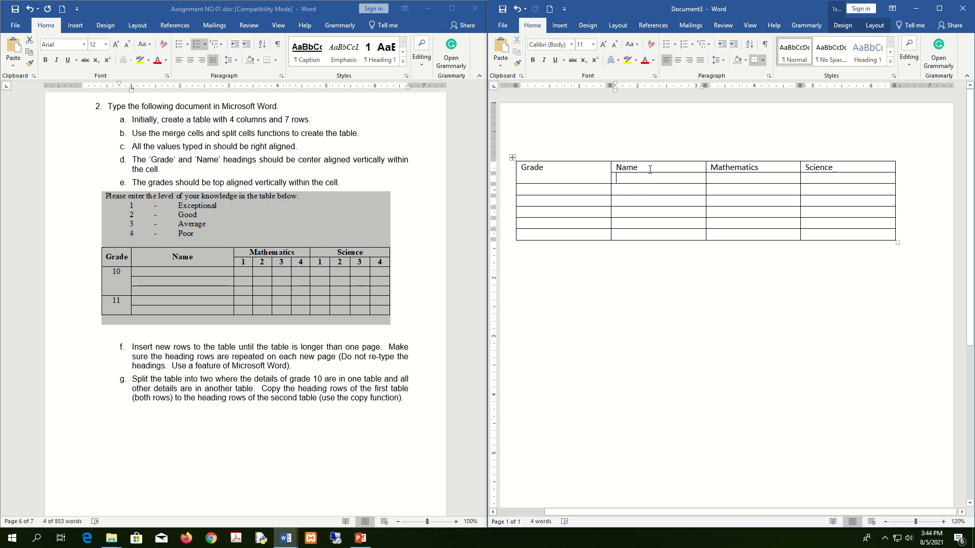
left_click_drag(650, 169, 650, 178)
right_click(649, 178)
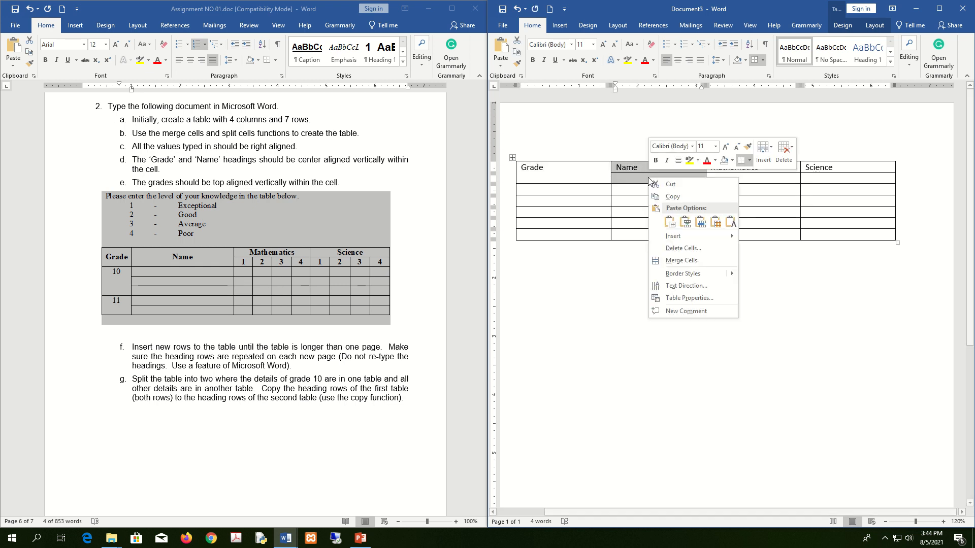
left_click(685, 260)
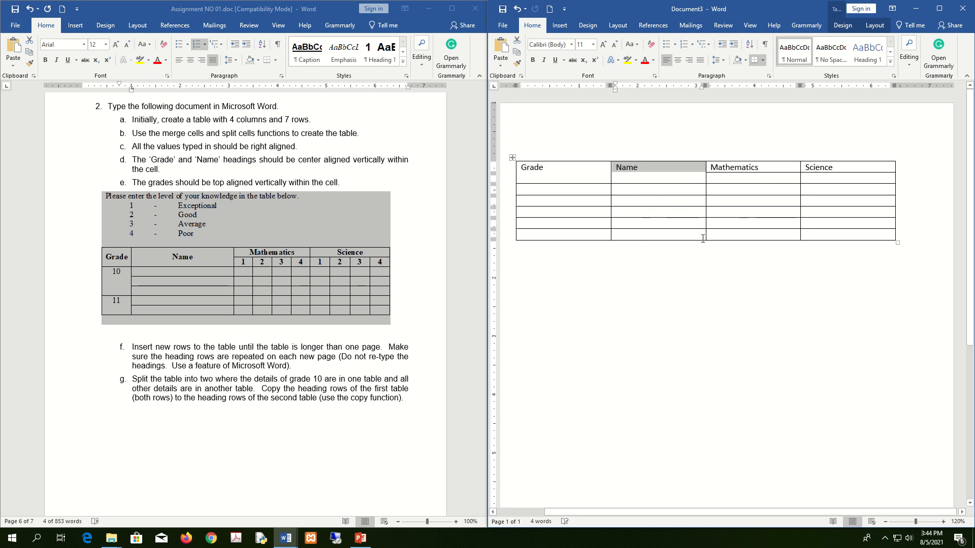
left_click(728, 178)
Step: Merge the three cells directly below the Grade heading cell into one
left_click(580, 193)
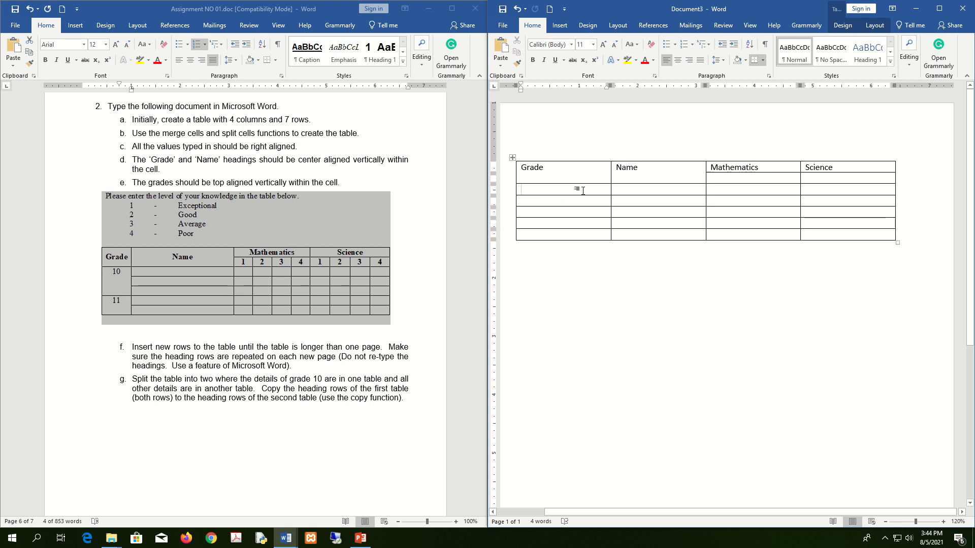
left_click_drag(580, 190, 584, 210)
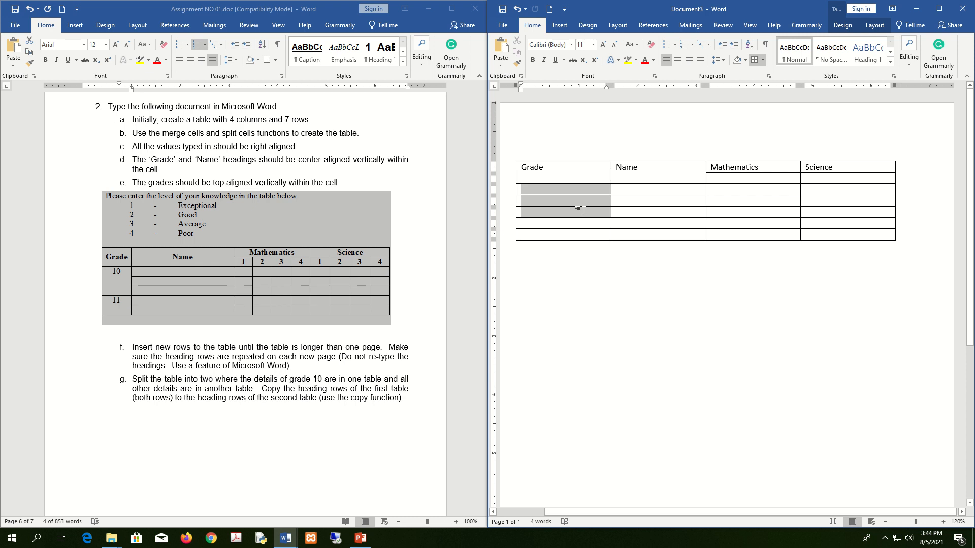
left_click(560, 197)
left_click_drag(559, 189, 558, 212)
right_click(537, 201)
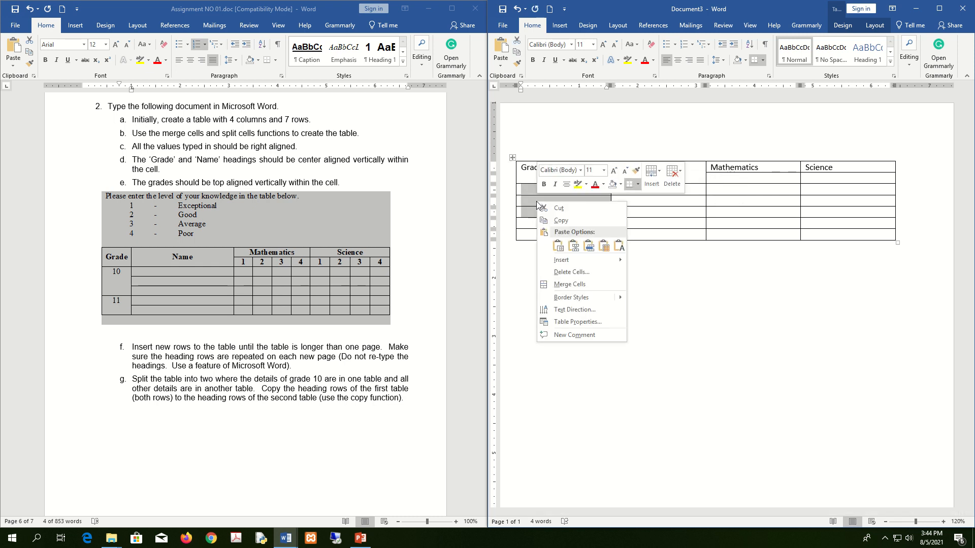
left_click(569, 284)
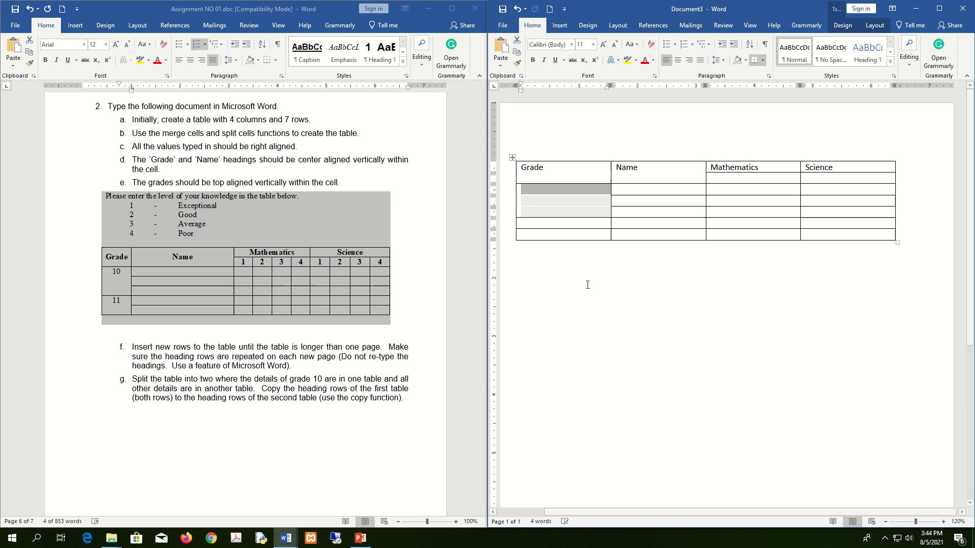
Step: Merge the last two cells of the Grade column into one
left_click(539, 224)
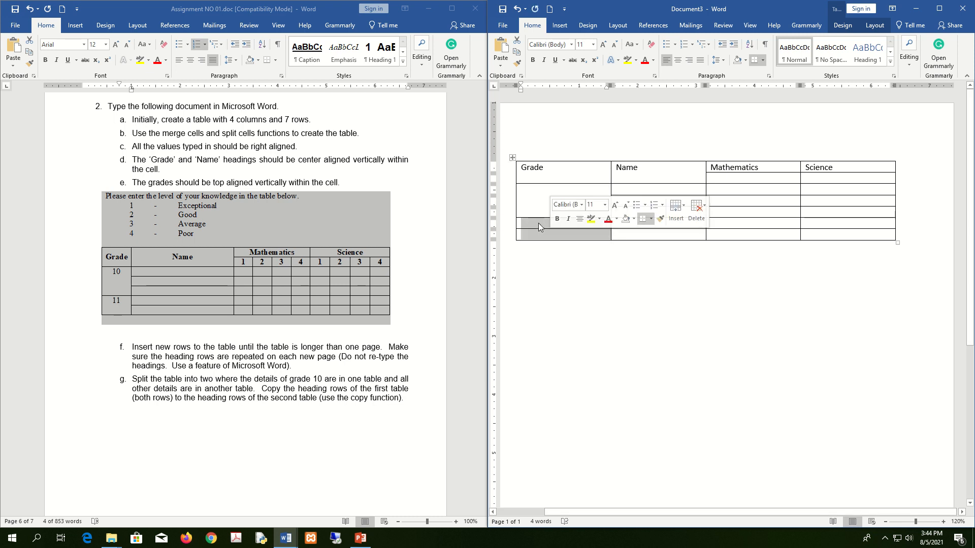
left_click_drag(539, 224, 534, 235)
right_click(533, 227)
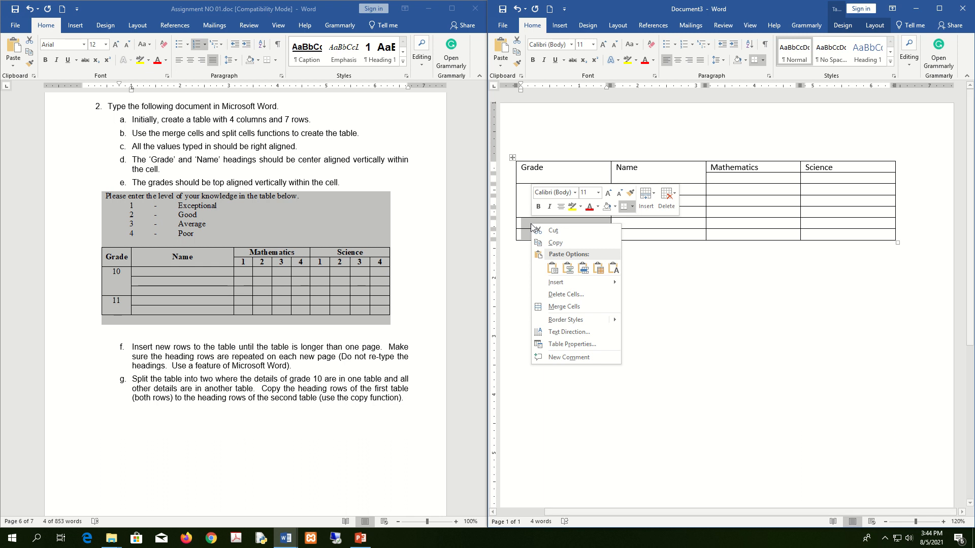
left_click(566, 306)
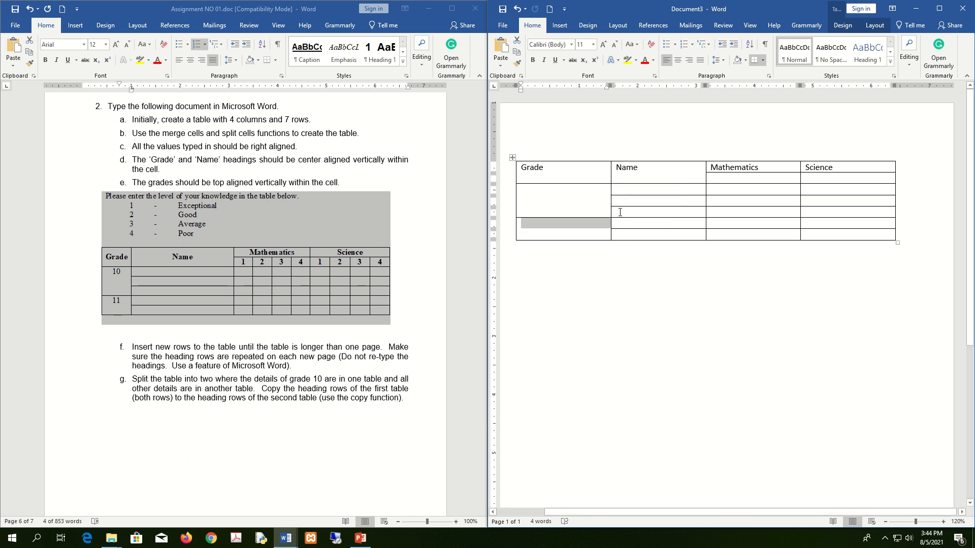
Step: Enter 10 in the upper merged cell of the Grade column and 11 in the lower merged cell
left_click(639, 190)
left_click(564, 201)
type("10")
left_click(562, 230)
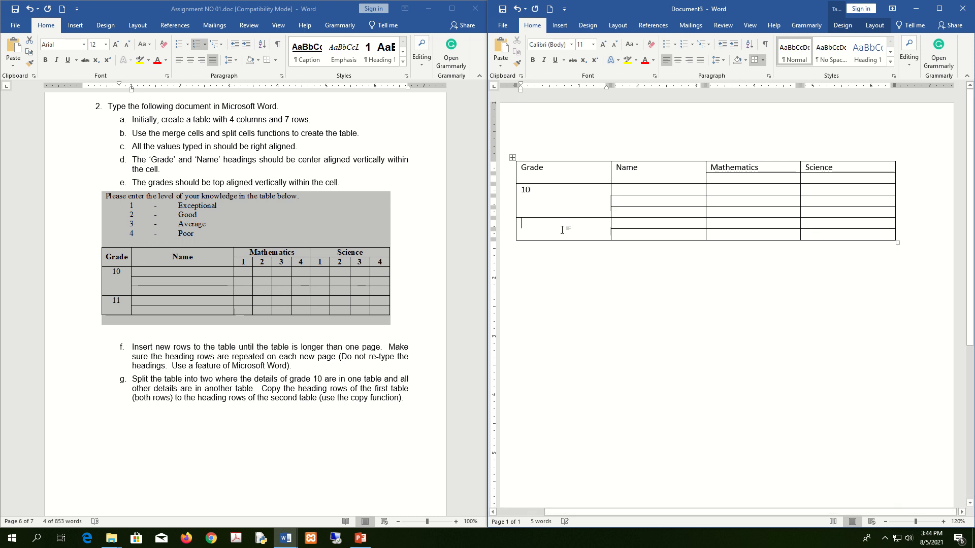
type("11")
Step: Split the empty cell directly below the Mathematics heading into 4 columns and 1 row
left_click(736, 178)
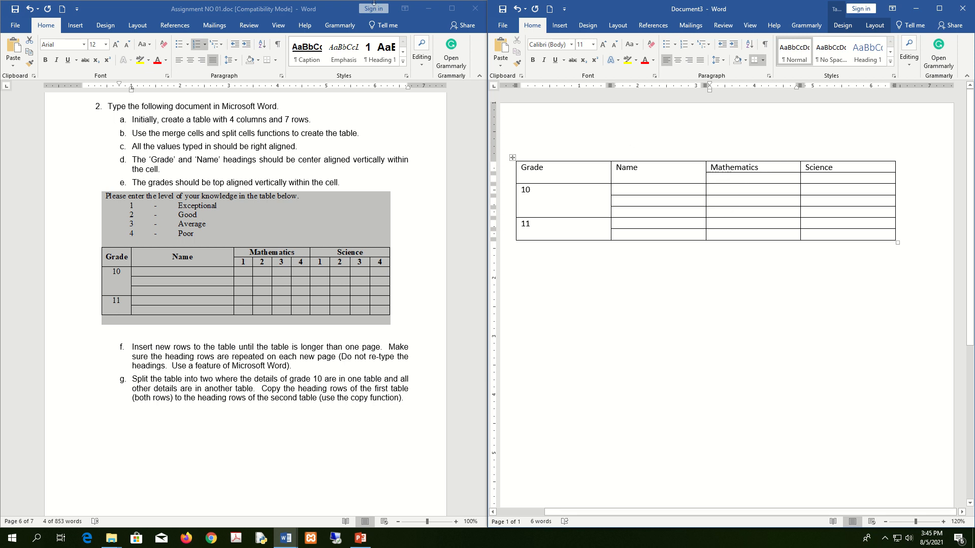
mouse_move(374, 2)
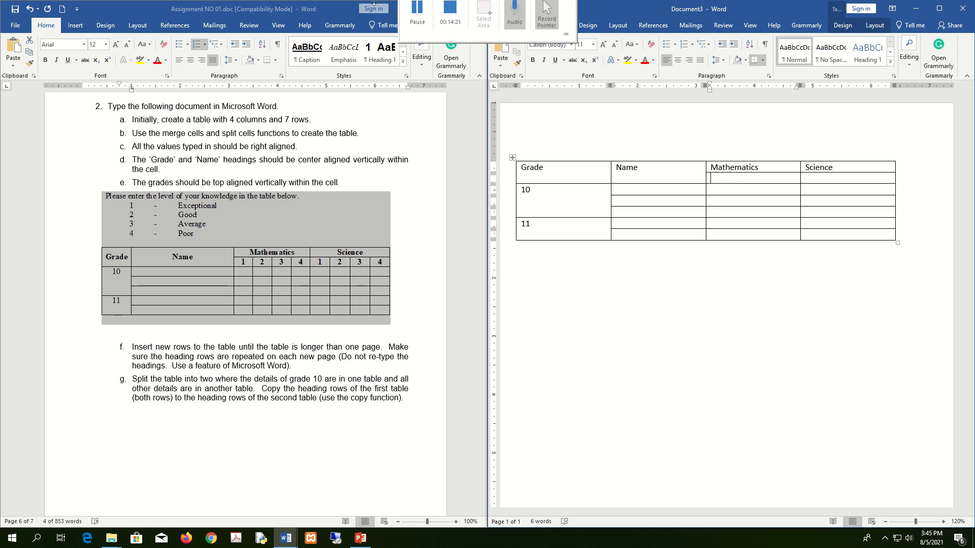
right_click(722, 179)
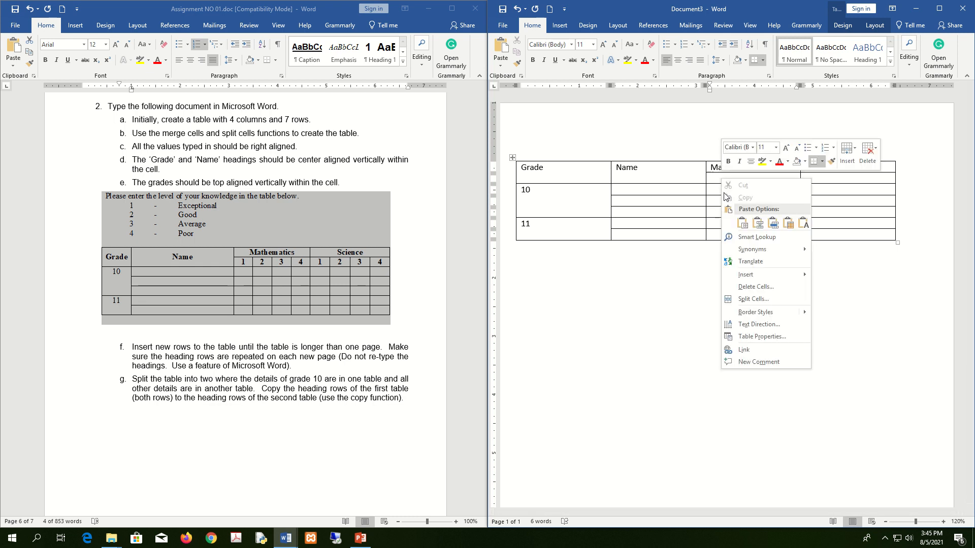
left_click(749, 299)
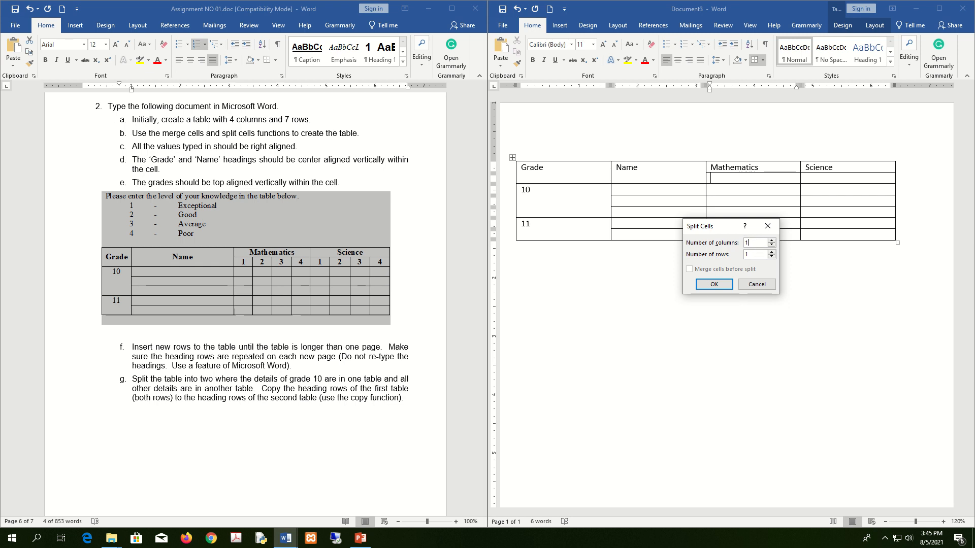
left_click_drag(755, 243, 744, 246)
type("4")
left_click(721, 285)
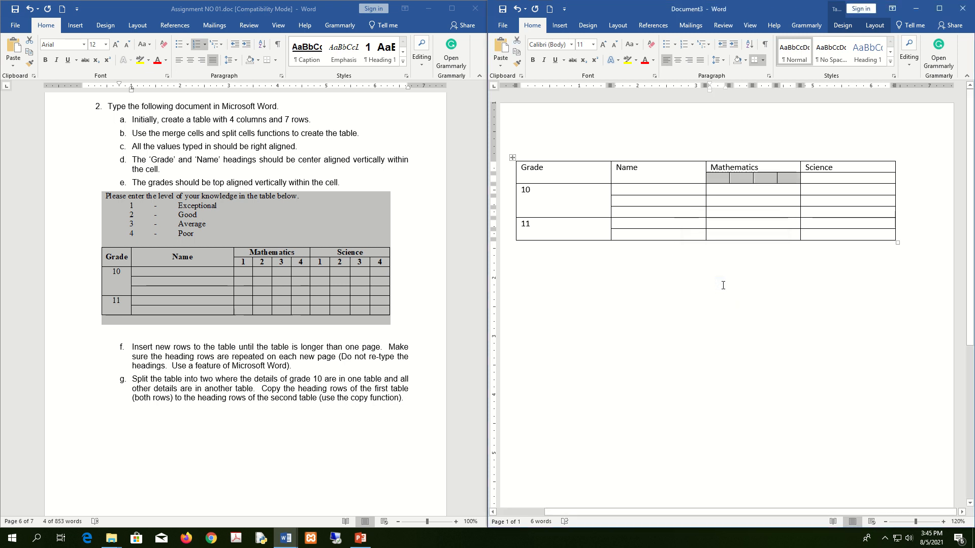
Step: Split the empty cell directly below the Science heading into 4 columns and 1 row
left_click(825, 179)
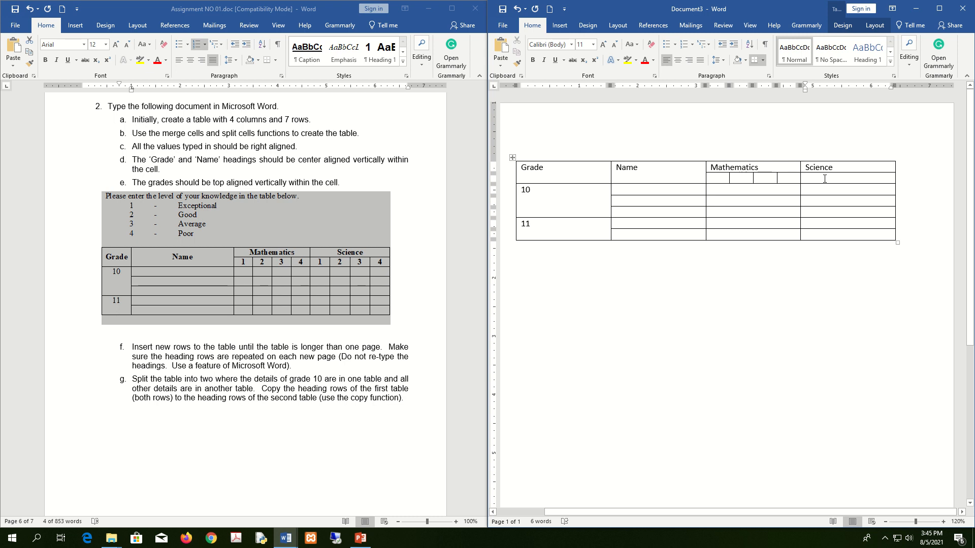
right_click(819, 177)
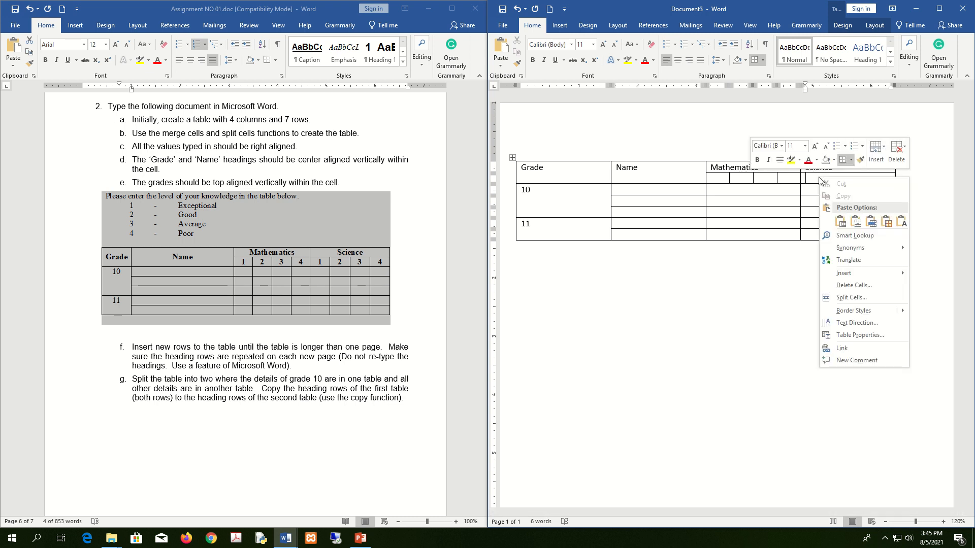
left_click(858, 302)
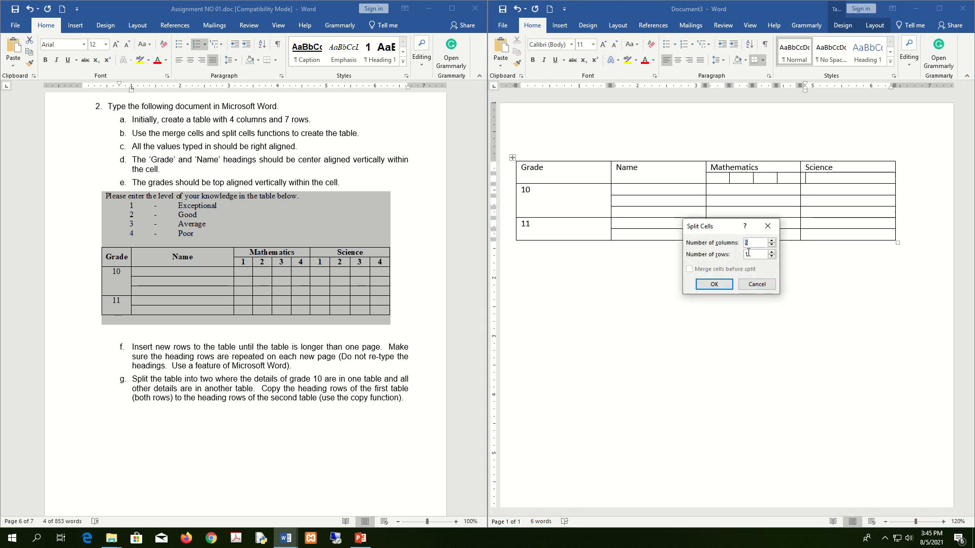
type("4")
left_click(714, 285)
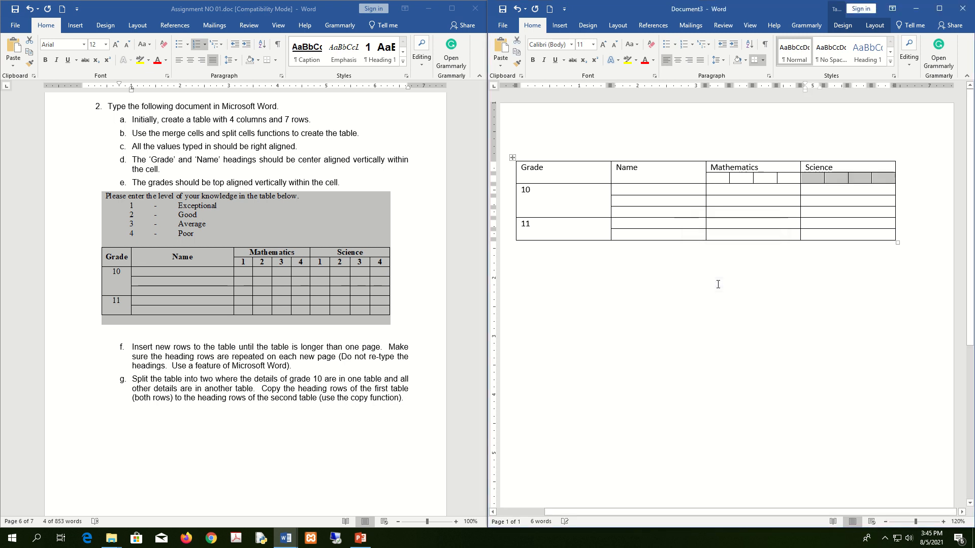
left_click(731, 189)
left_click(826, 189)
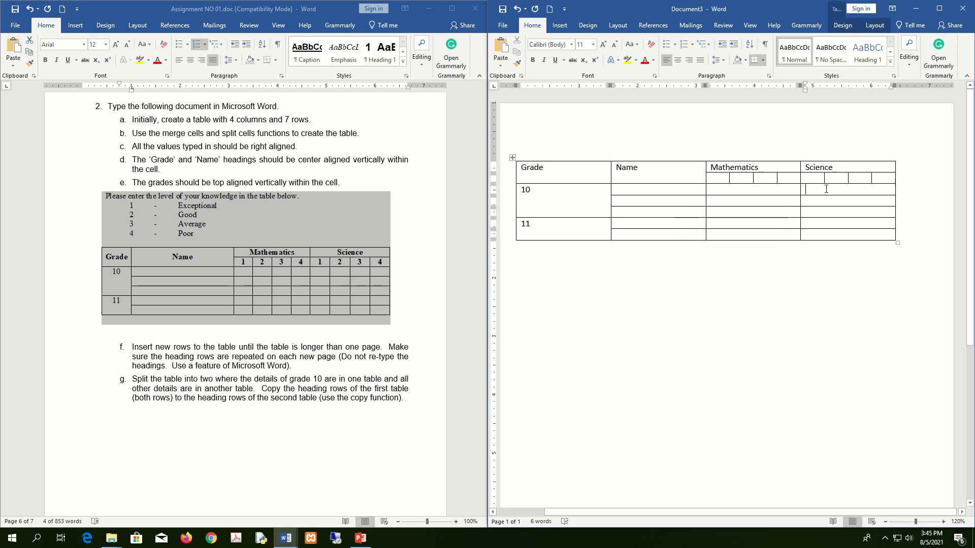
mouse_move(340, 15)
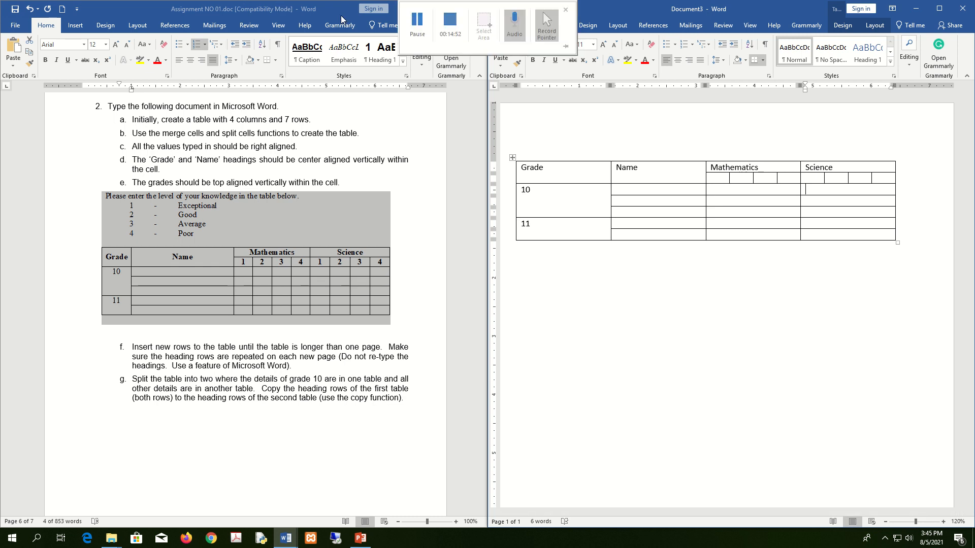
left_click(422, 20)
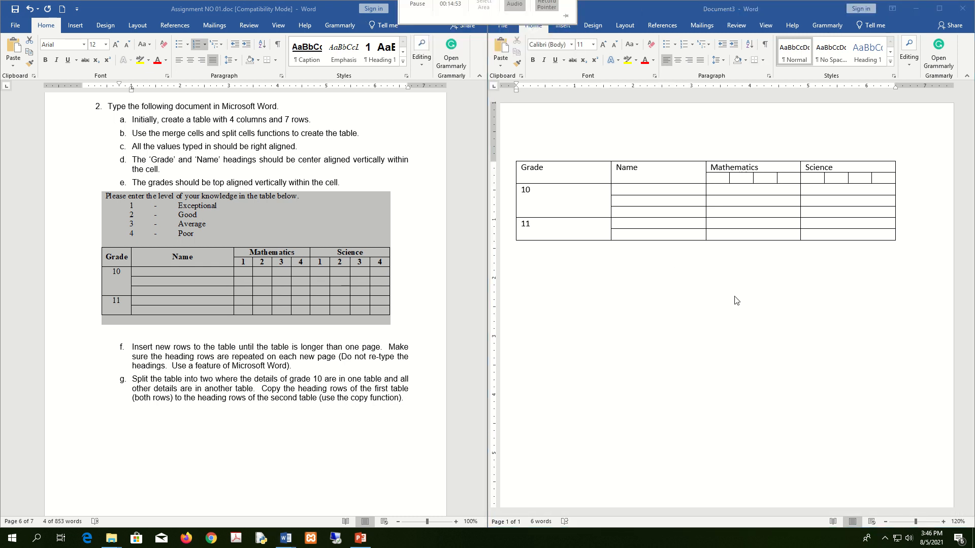
left_click(749, 191)
left_click(816, 190)
left_click(788, 200)
left_click(814, 201)
left_click(789, 210)
left_click(825, 232)
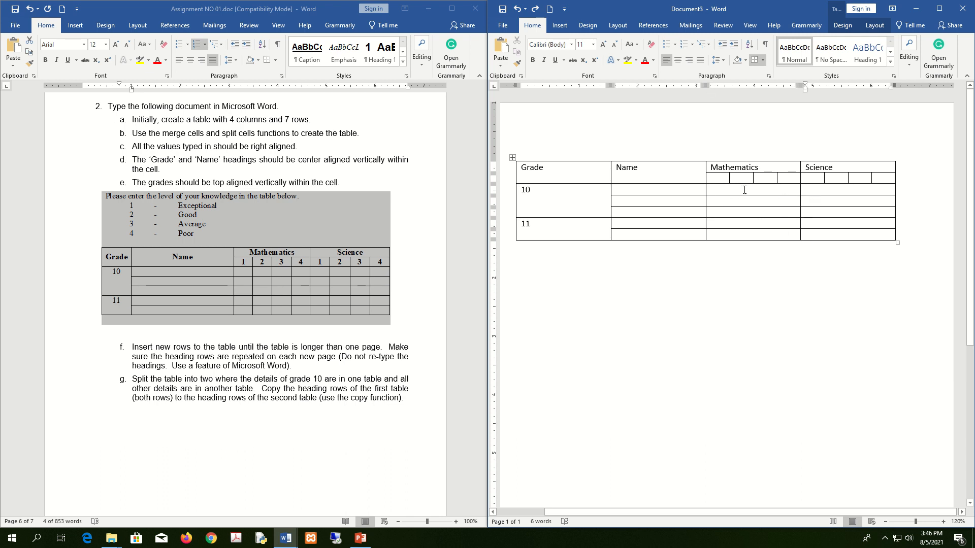
Step: Split the five remaining cells of the Mathematics column together into 4 columns and 5 rows, merging them before the split
left_click_drag(743, 189, 741, 237)
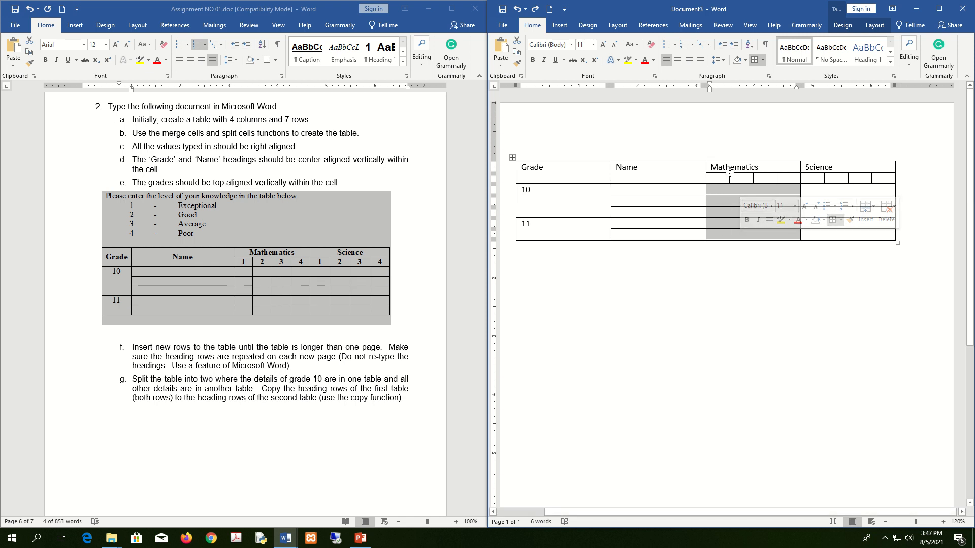
right_click(727, 190)
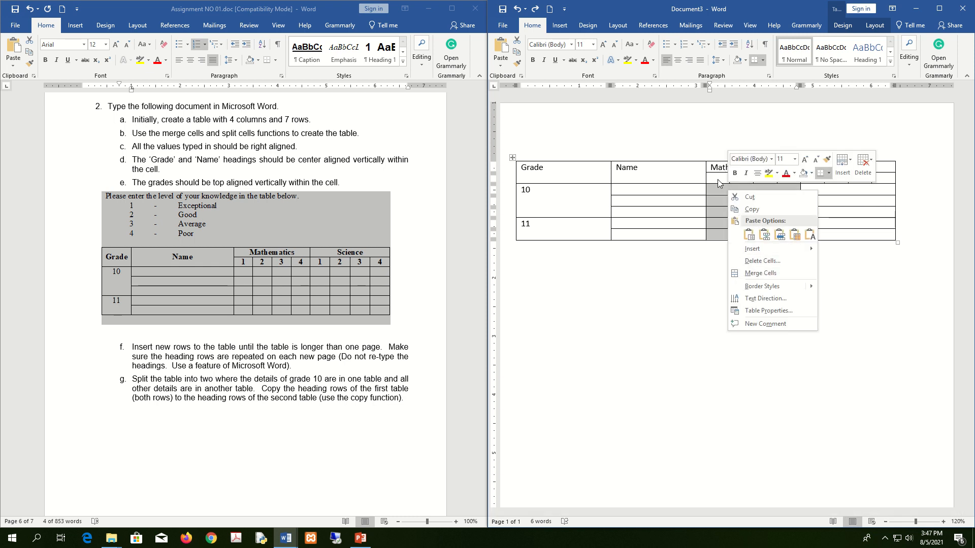
left_click(757, 9)
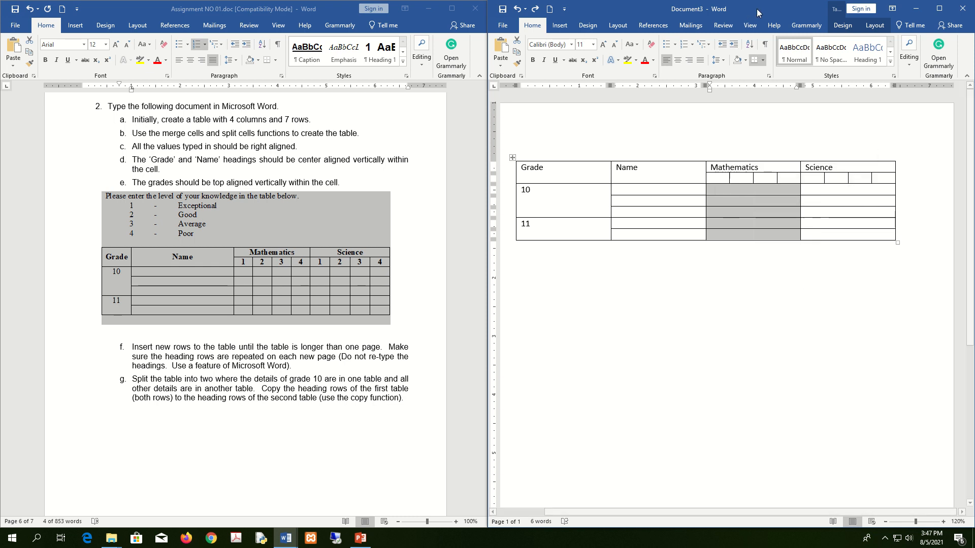
left_click(880, 29)
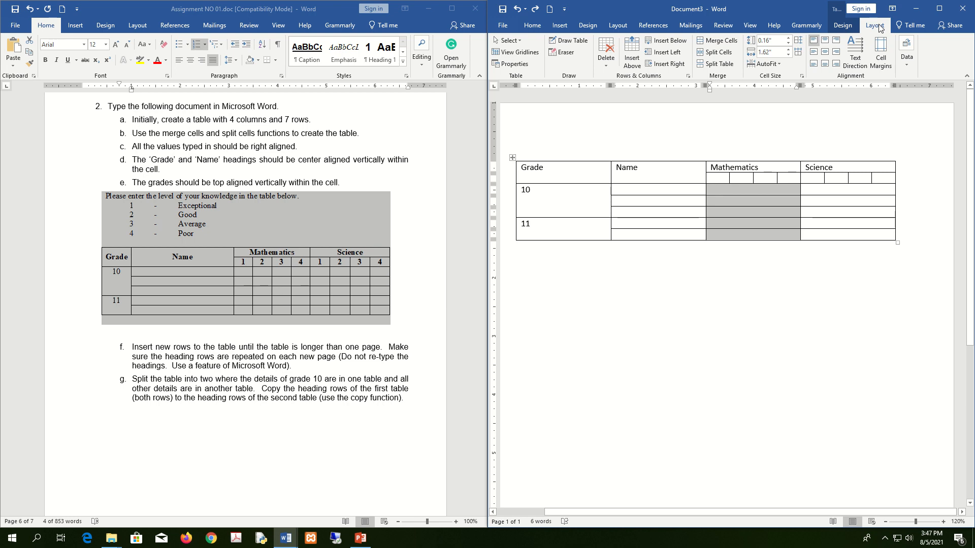
left_click(939, 9)
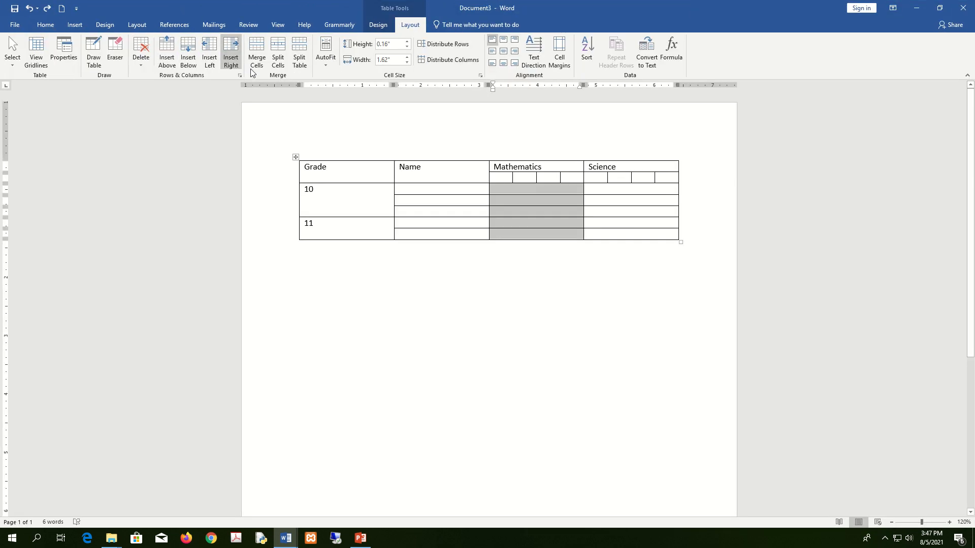
left_click(280, 53)
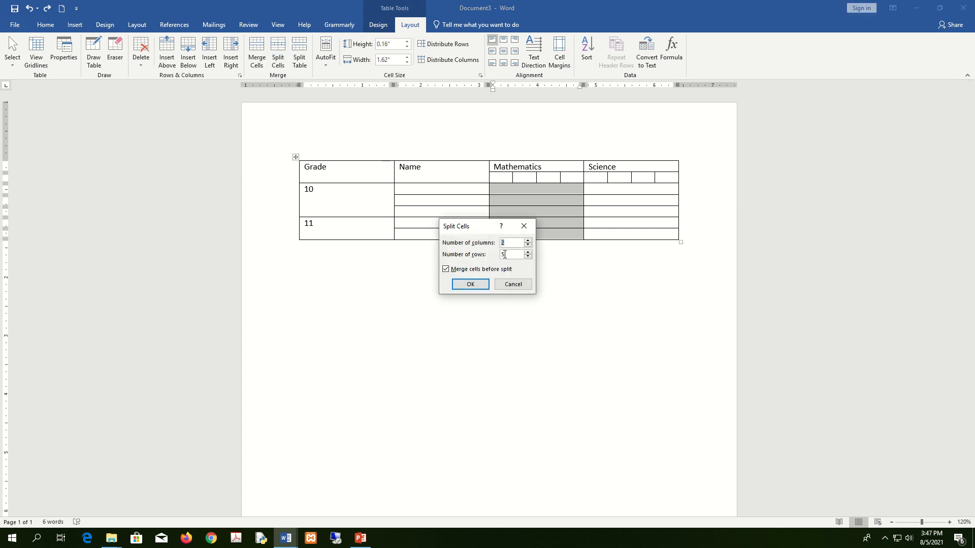
left_click_drag(472, 226, 510, 279)
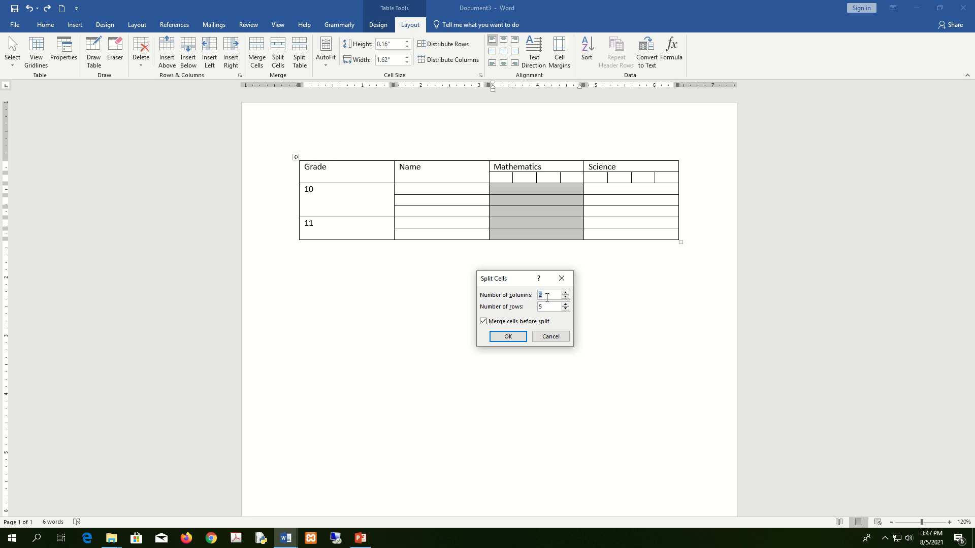
left_click(508, 336)
Step: Split the five remaining cells of the Science column together into 4 columns and 5 rows, merging them before the split
left_click(603, 233)
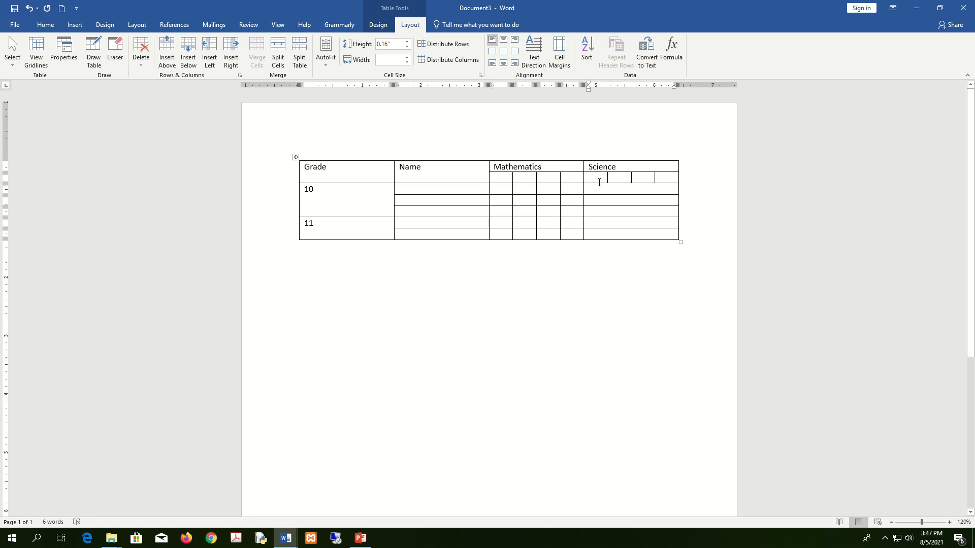
left_click_drag(602, 190, 605, 235)
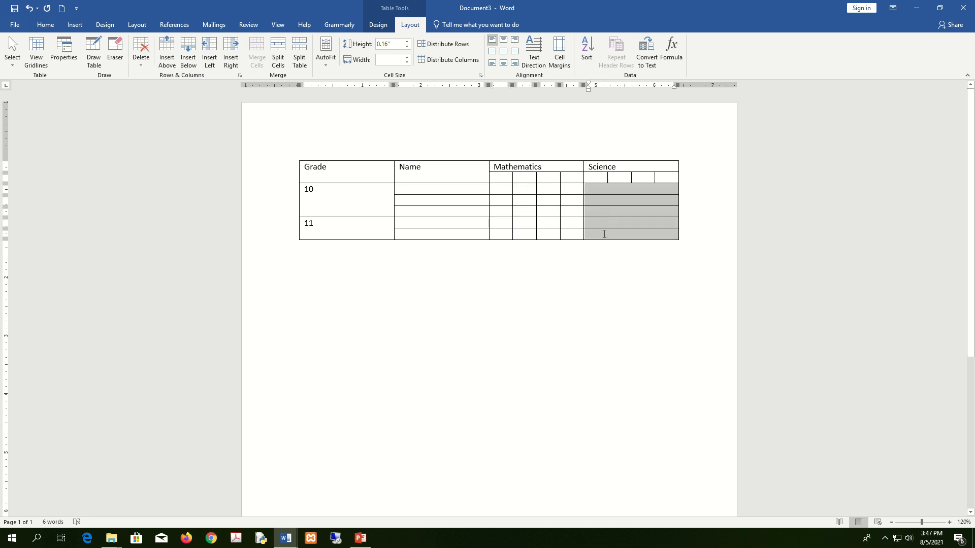
left_click(602, 234)
left_click_drag(594, 189, 596, 233)
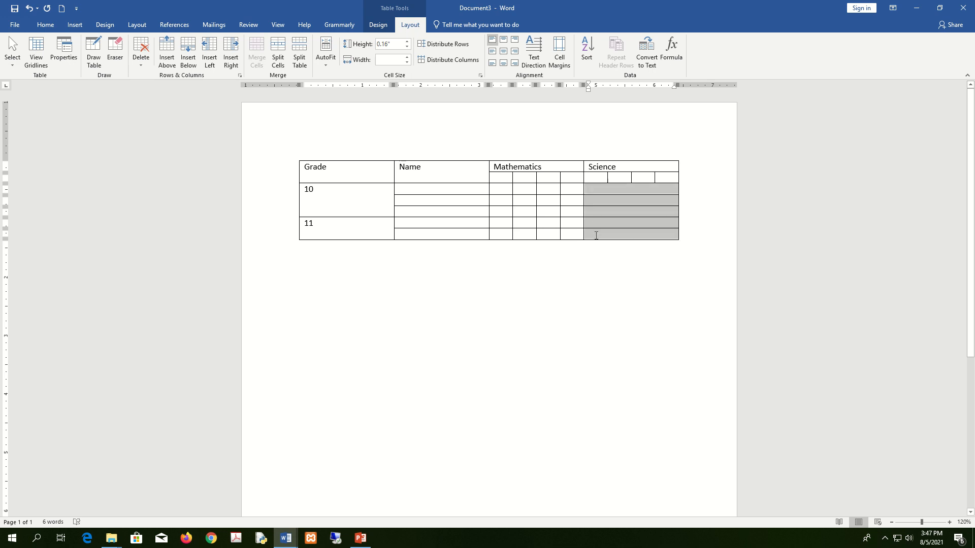
left_click(277, 56)
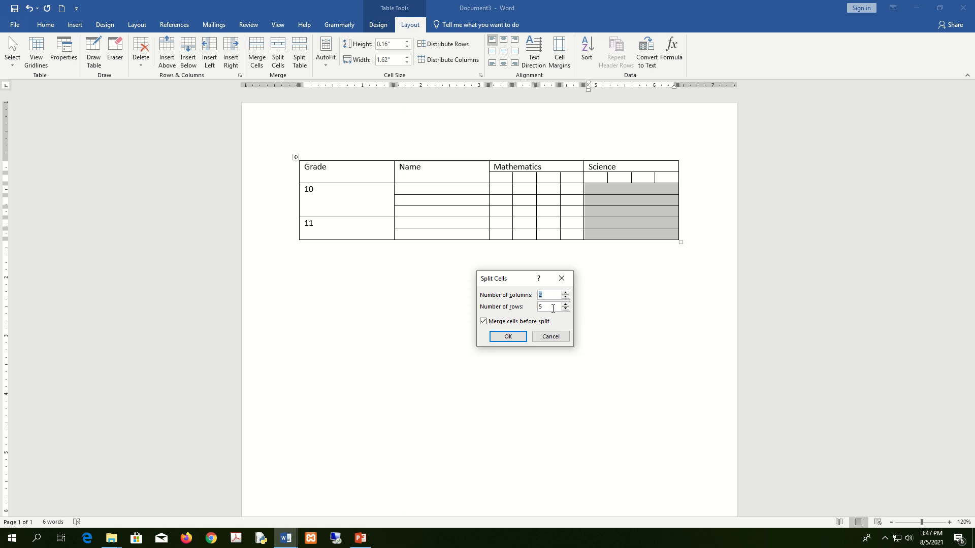
left_click(515, 337)
left_click(567, 237)
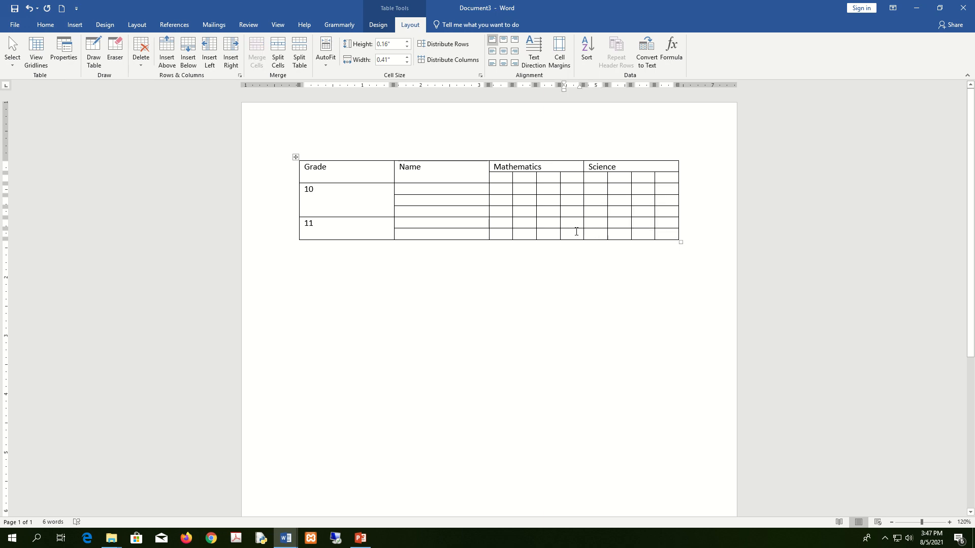
Step: Place the table document beside the assignment and save it as Exercise2_Q2.docx in the VS20100 folder
key("super+Right")
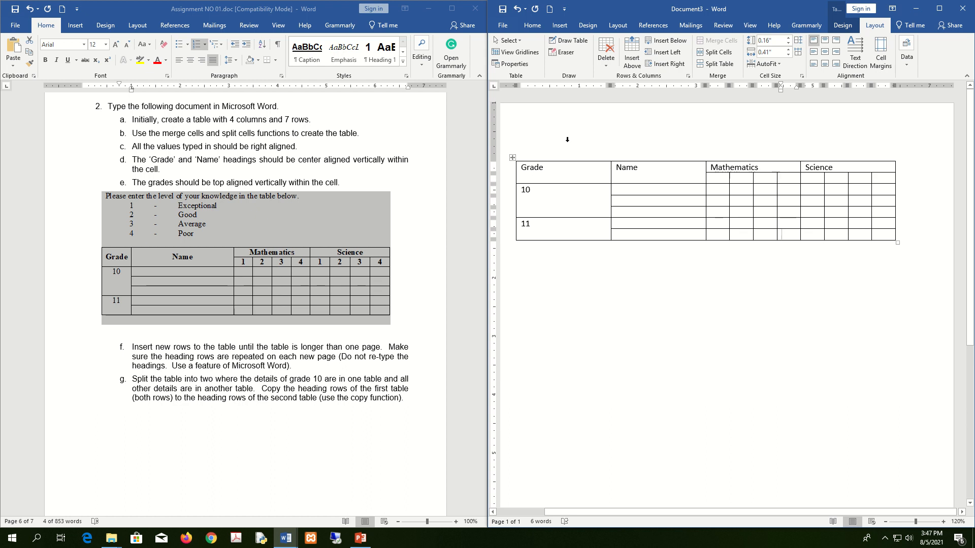
left_click(503, 25)
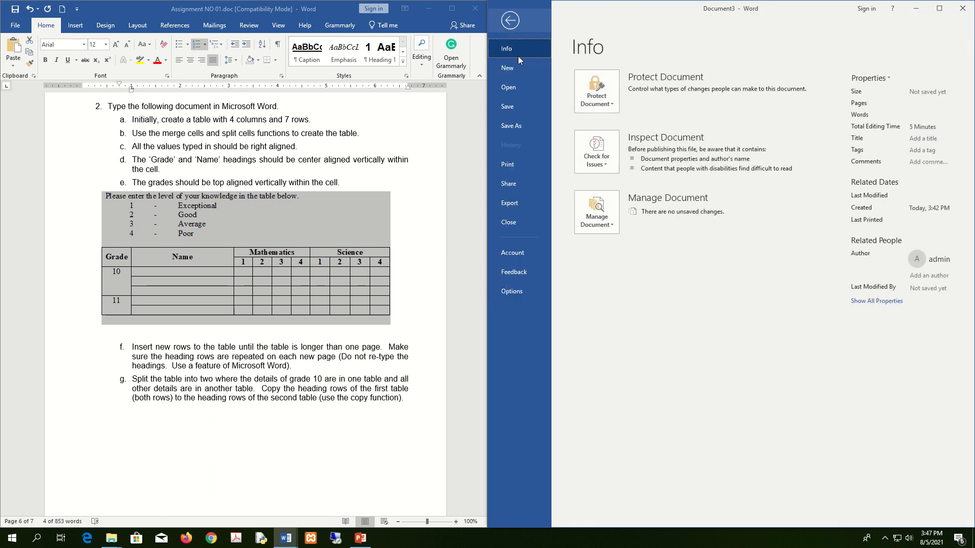
left_click(519, 126)
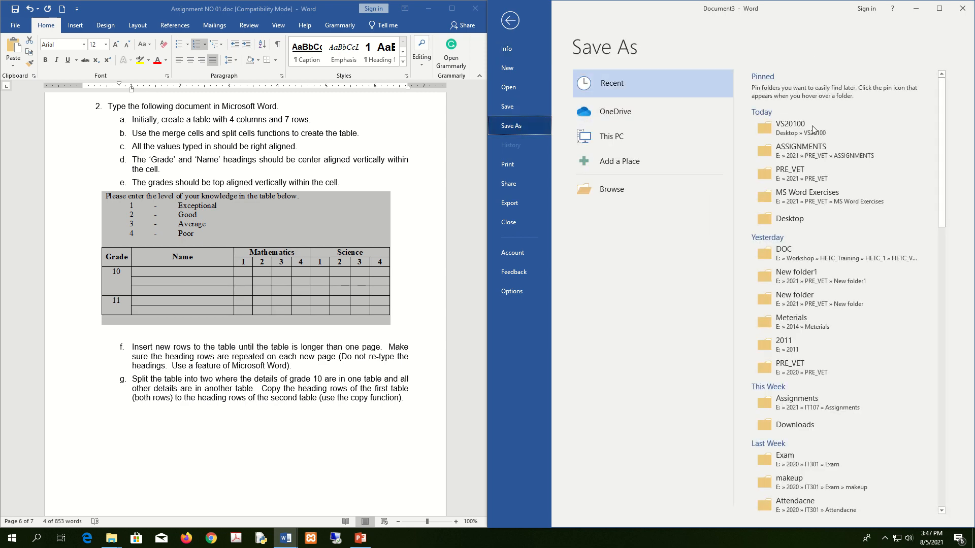
left_click(811, 129)
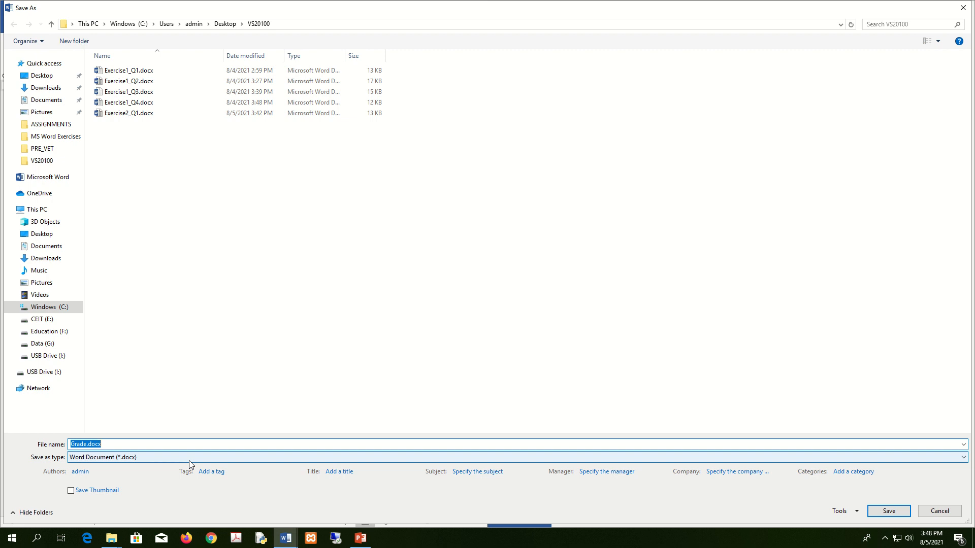
type("E")
key("Down")
key("Down")
key("Down")
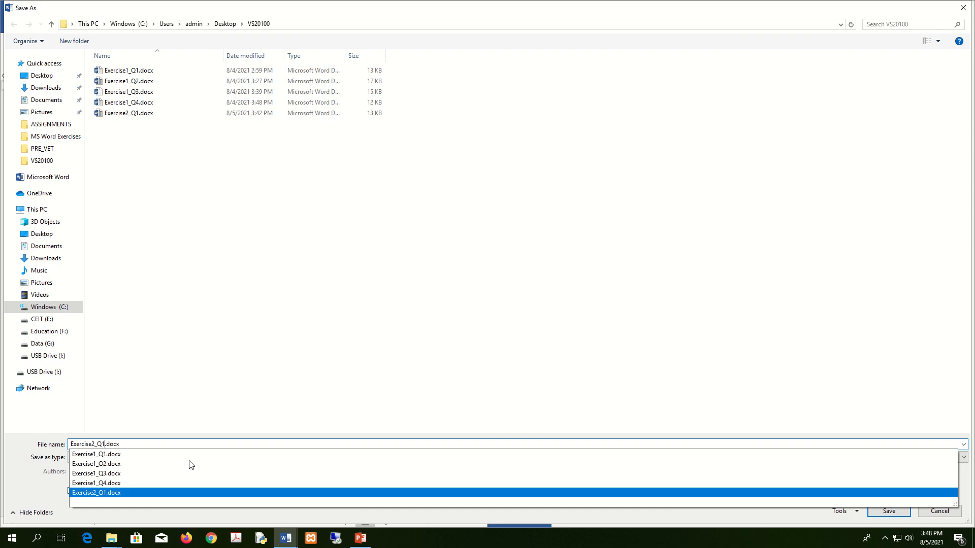
key("BackSpace")
type("2")
key("Return")
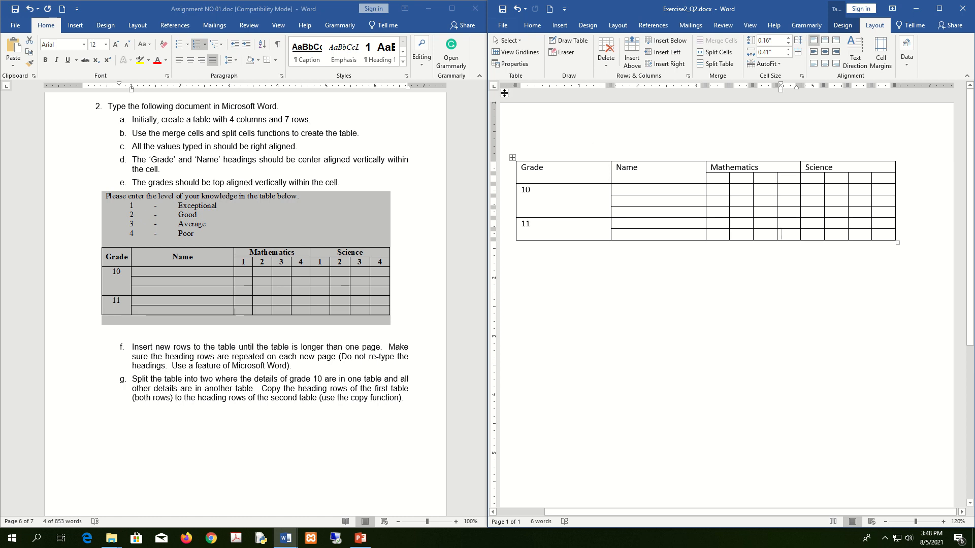
Step: Examine question 3 on the last page of the assignment document and place that document beside the exercise document
left_click(454, 8)
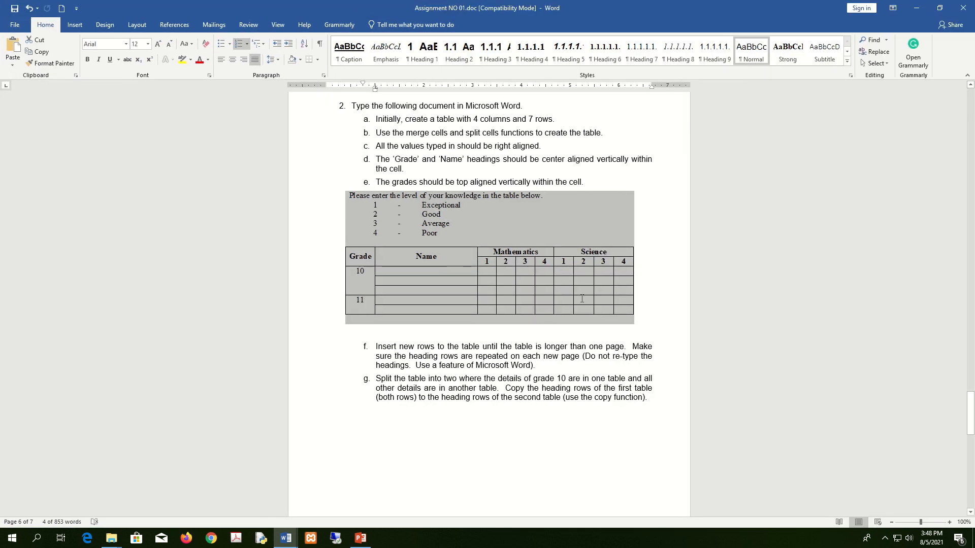
scroll(582, 299, "up", 3)
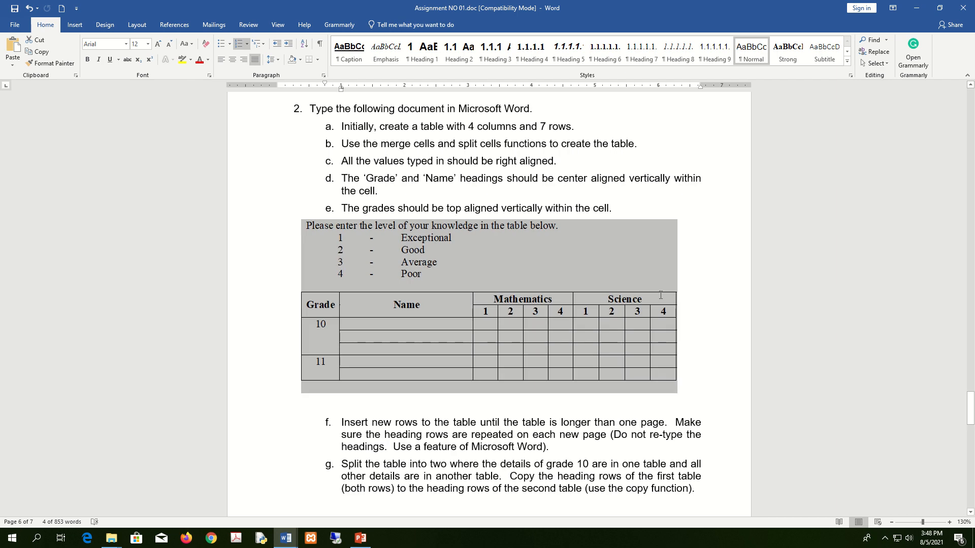
scroll(660, 295, "down", 10)
scroll(478, 233, "up", 1)
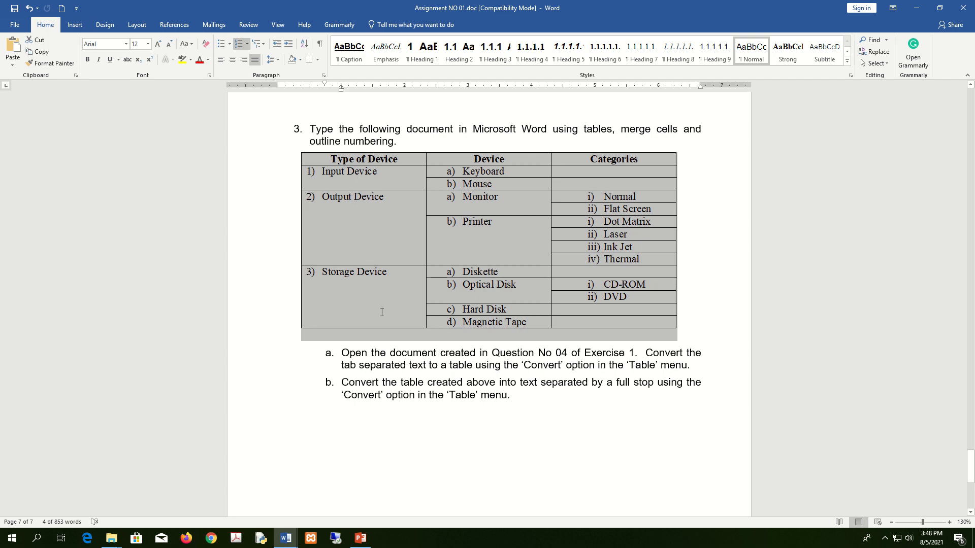
scroll(388, 305, "up", 2)
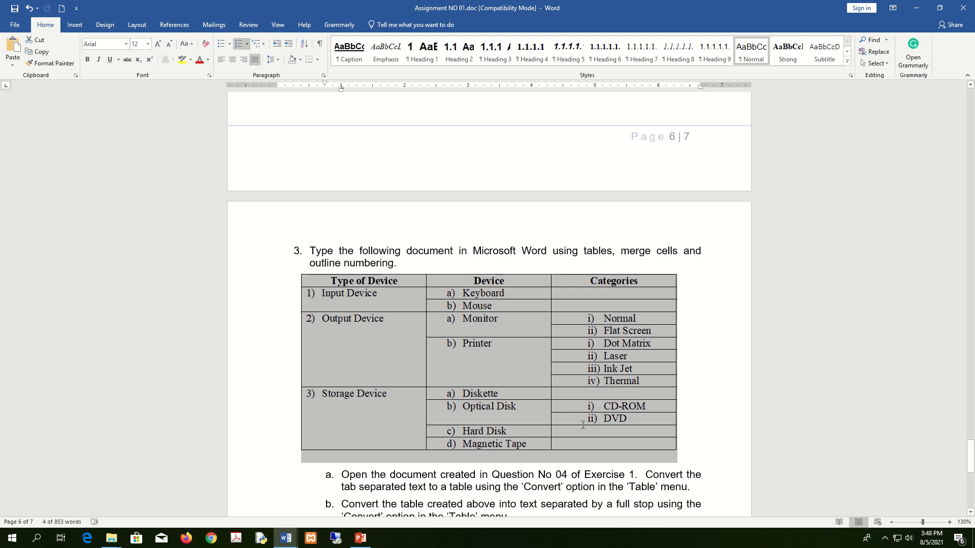
scroll(549, 392, "up", 2)
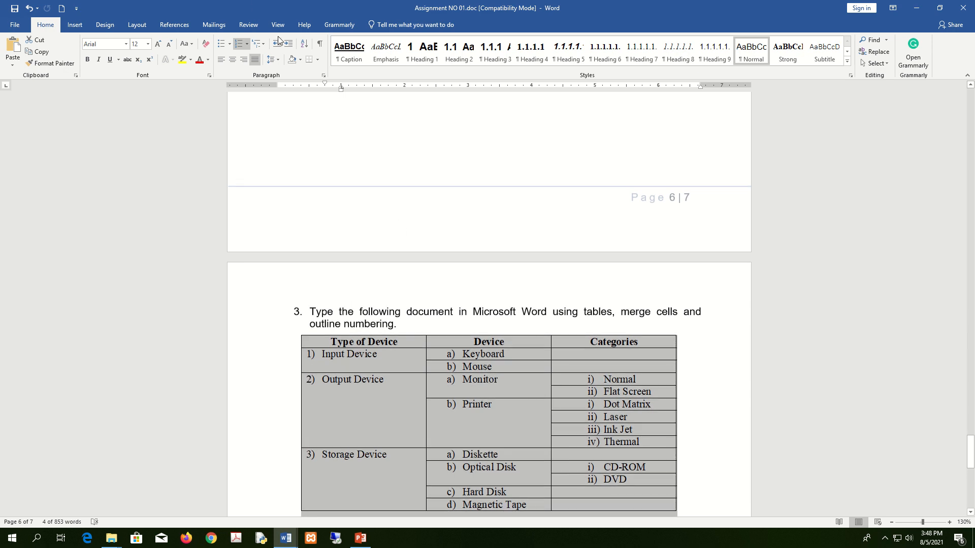
mouse_move(425, 4)
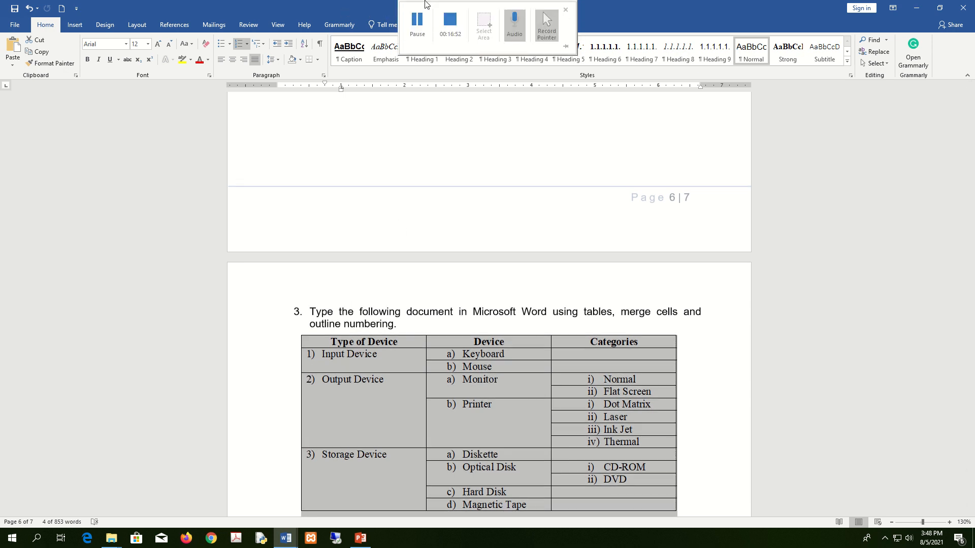
scroll(558, 228, "down", 3)
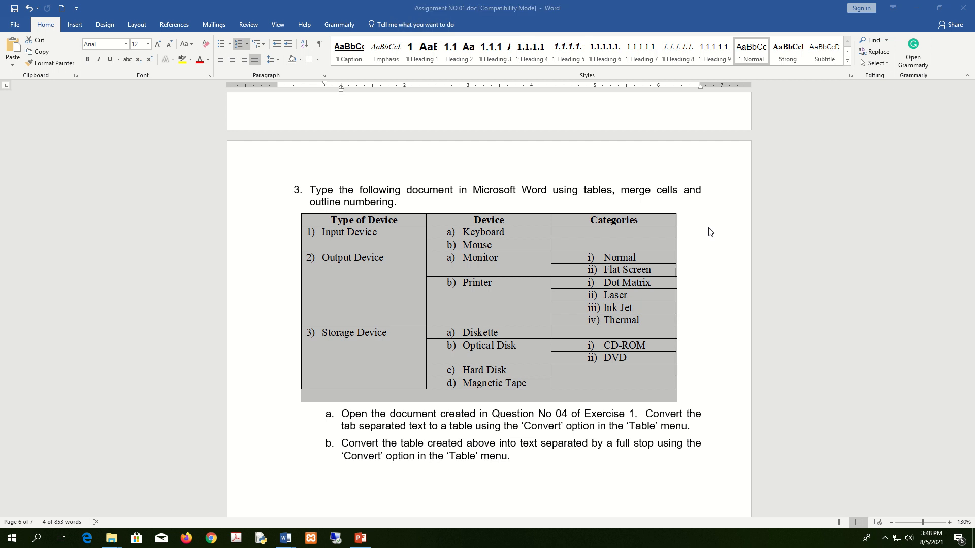
key("super+Left")
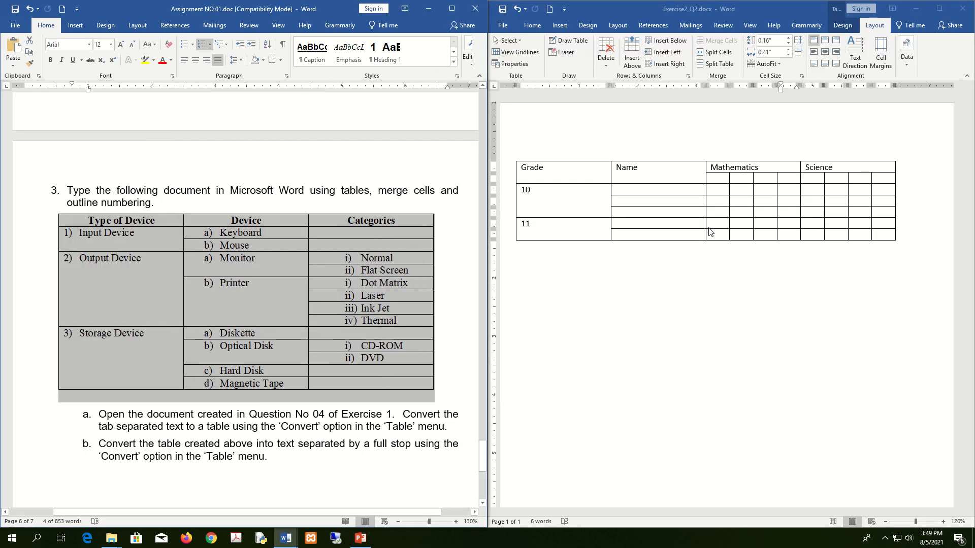
Step: Create a new blank document beside the assignment and save it as Exercise2_Q3.docx in the VS20100 folder
left_click(666, 302)
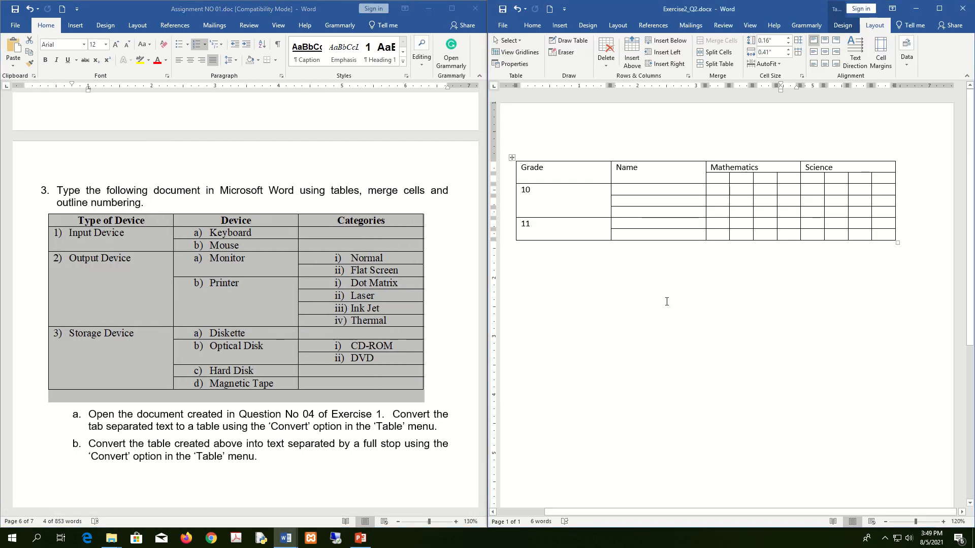
key("ctrl+n")
key("super+Right")
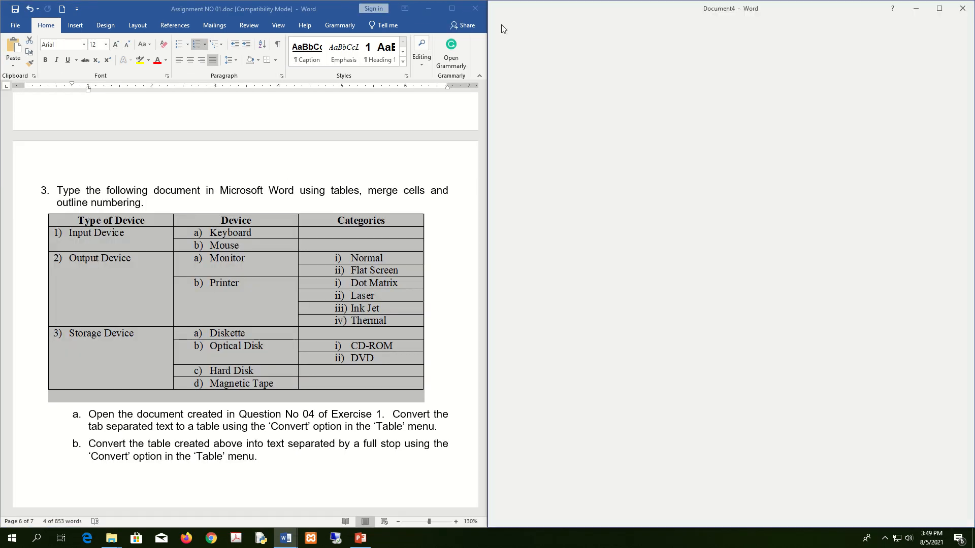
left_click(503, 29)
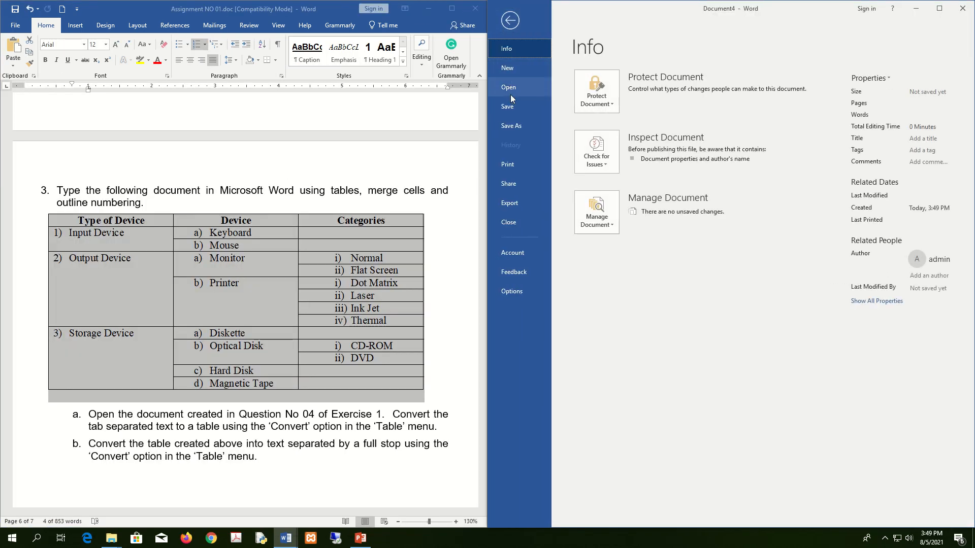
left_click(516, 129)
left_click(783, 127)
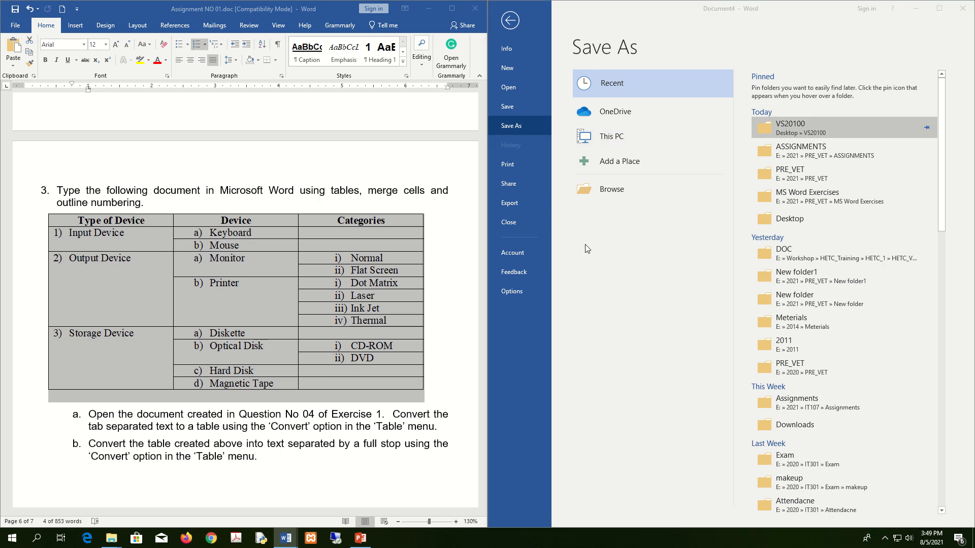
left_click(133, 124)
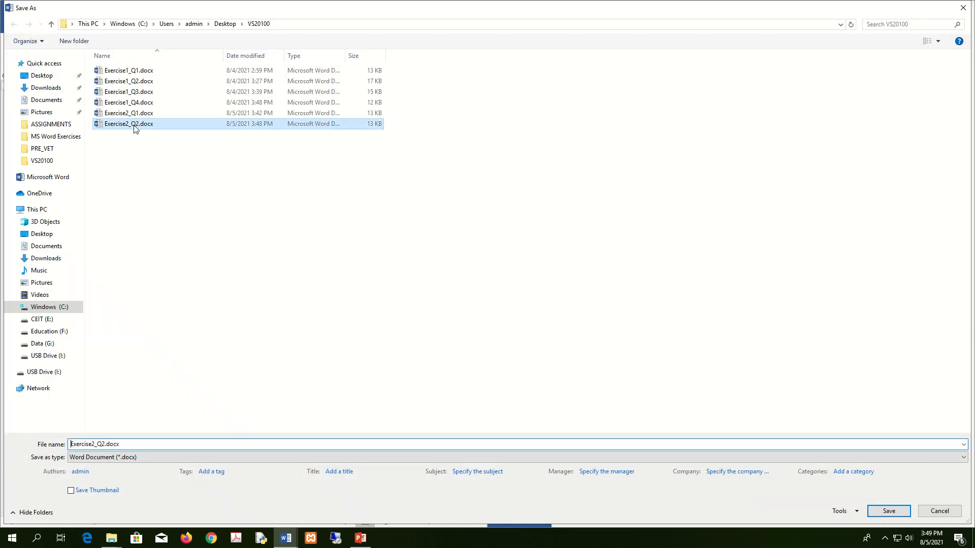
left_click(105, 444)
left_click(105, 444)
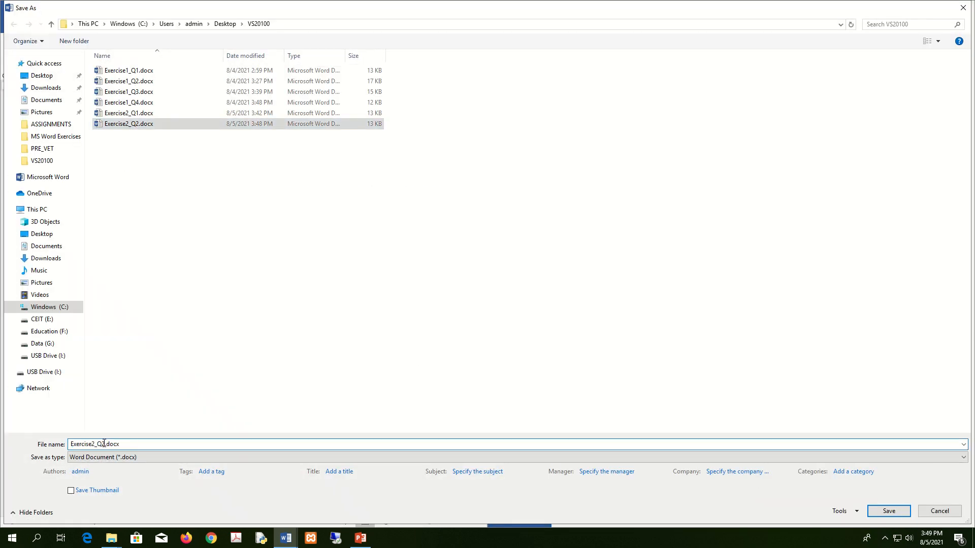
key("BackSpace")
type("3")
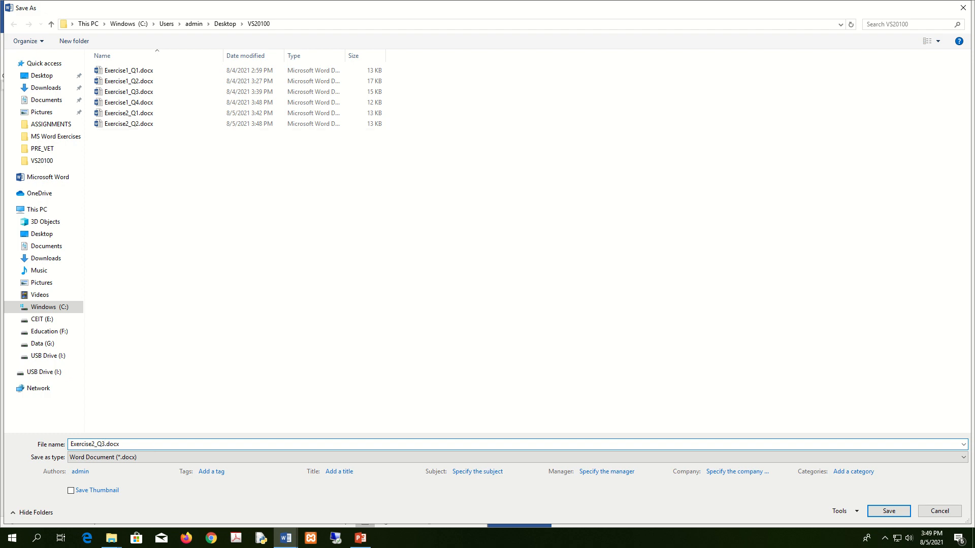
key("Return")
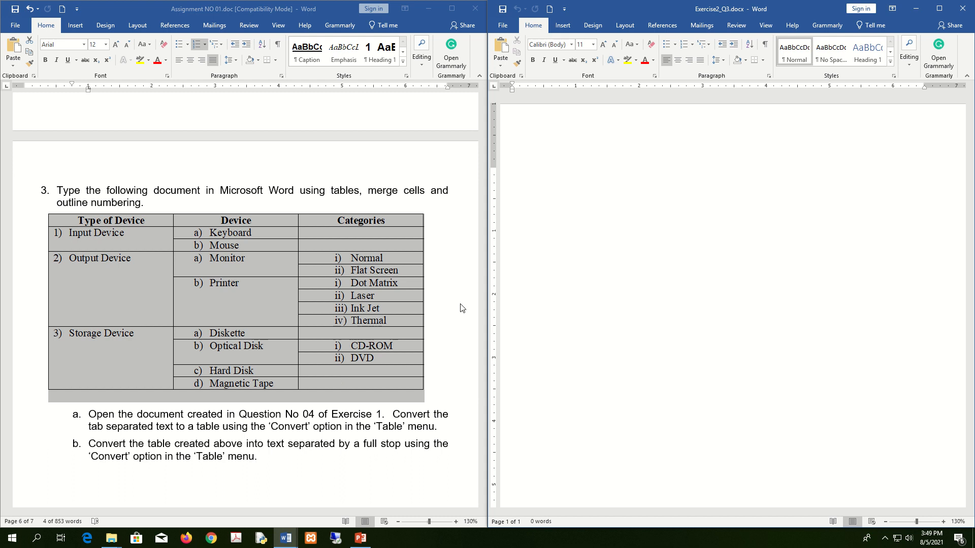
Step: Insert a table with 3 columns and 14 rows into the blank document
left_click(563, 25)
left_click(532, 68)
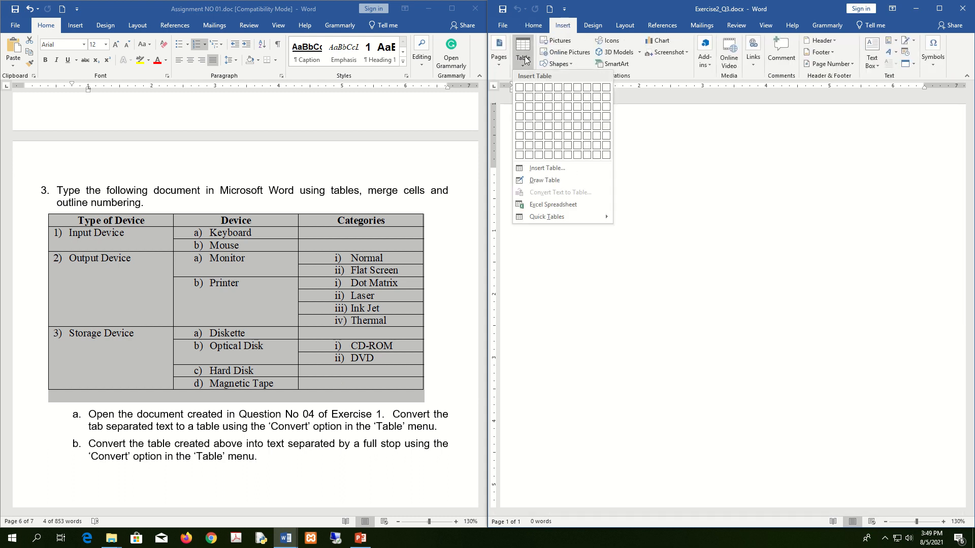
left_click(547, 170)
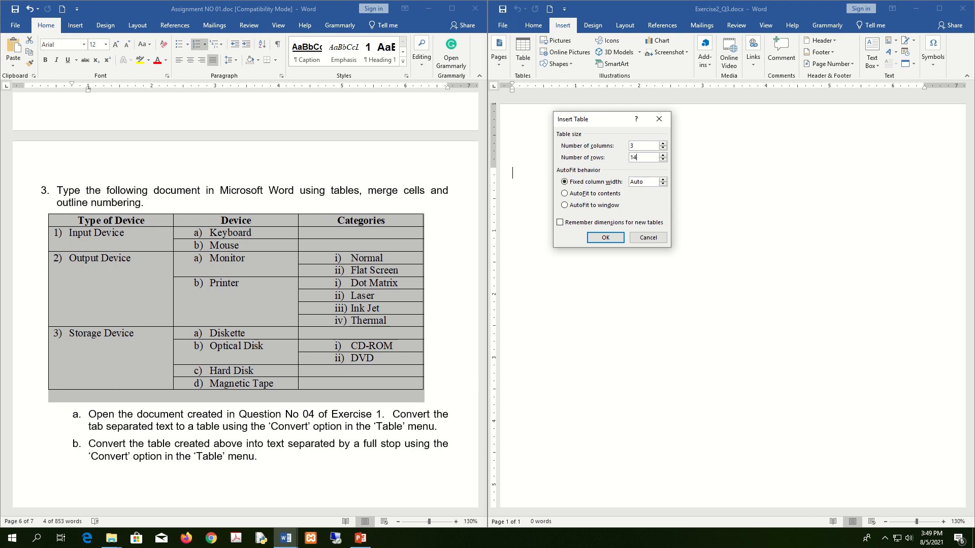
left_click(606, 237)
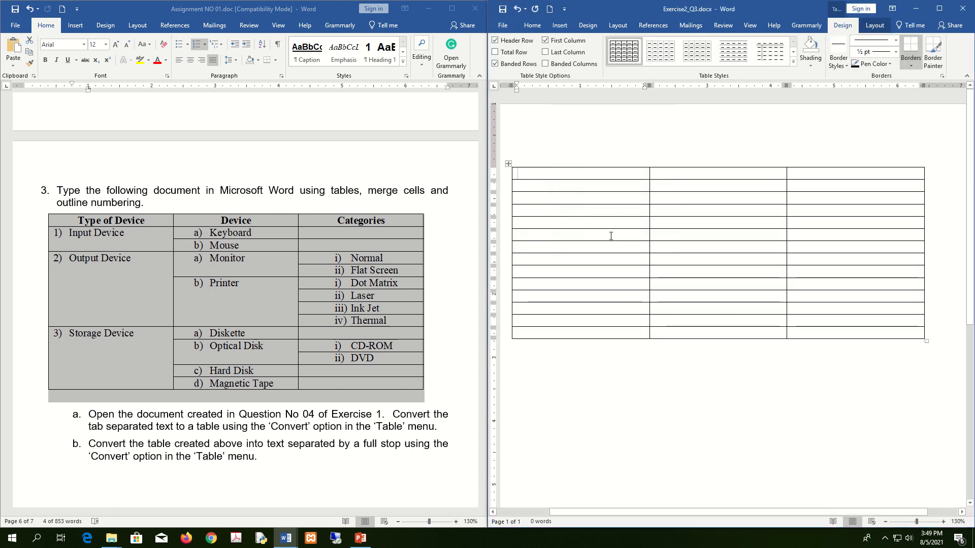
Step: Enter the headings Type of Device, Device and Categories in the table's first row
type("Type of Device")
key("Tab")
type("Devi")
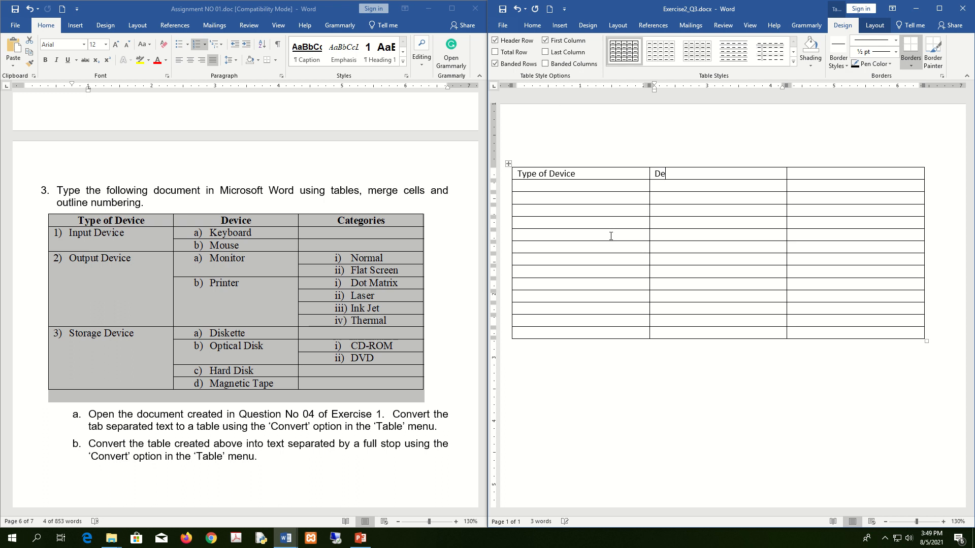
type("ce")
key("Tab")
type("Categories")
key("Tab")
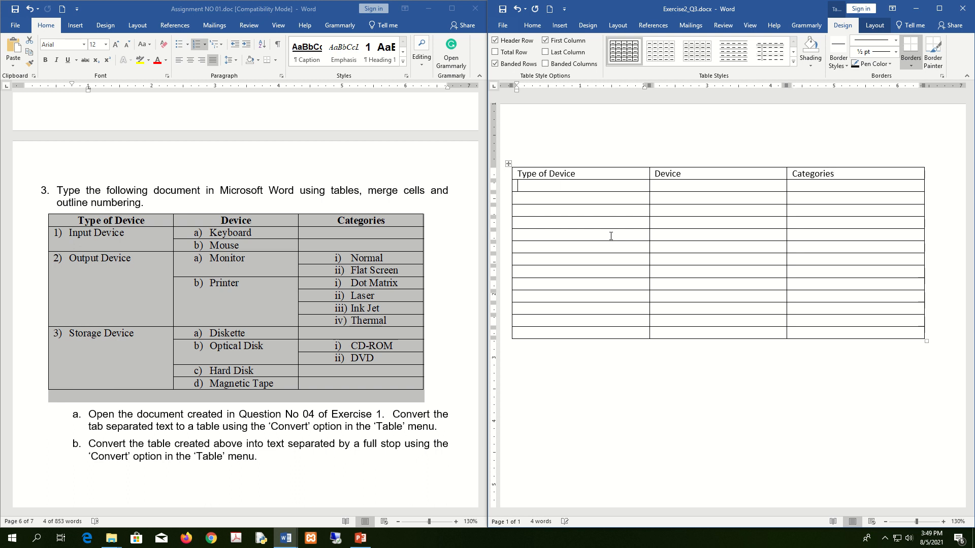
Step: Merge the two cells directly below the Type of Device heading into one cell
left_click_drag(562, 189, 554, 199)
left_click(556, 189)
right_click(554, 200)
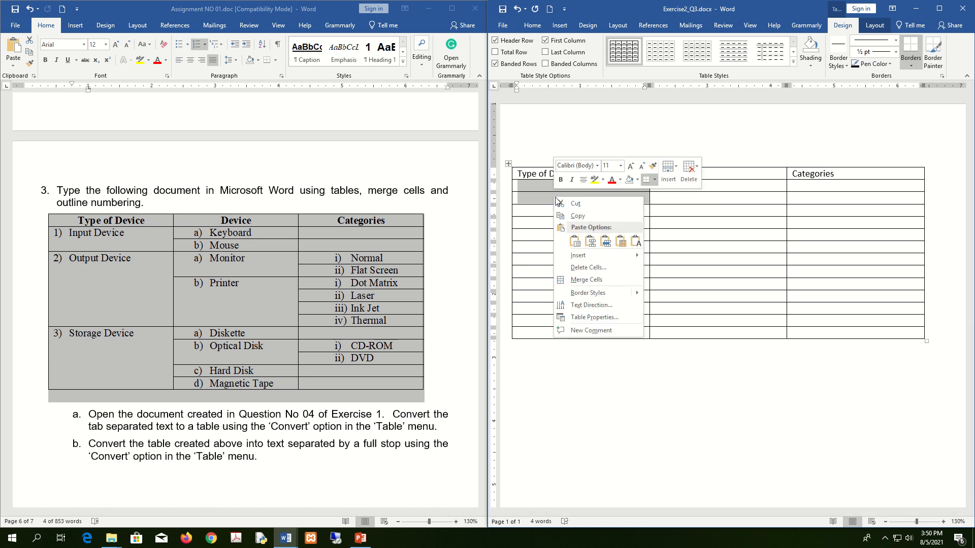
left_click(569, 277)
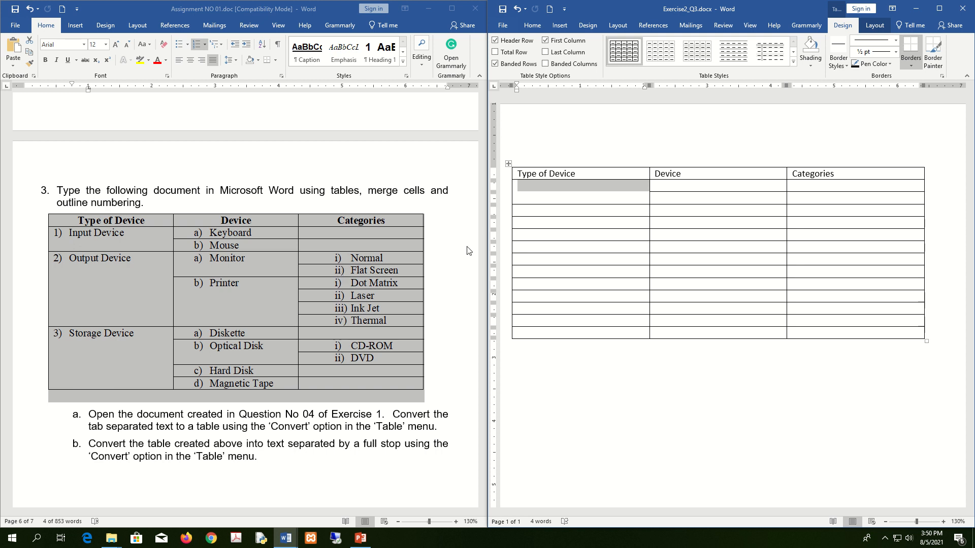
Step: Merge the next six cells of the Type of Device column, below the merged two-row cell, into one cell
left_click(549, 211)
left_click_drag(535, 215, 540, 273)
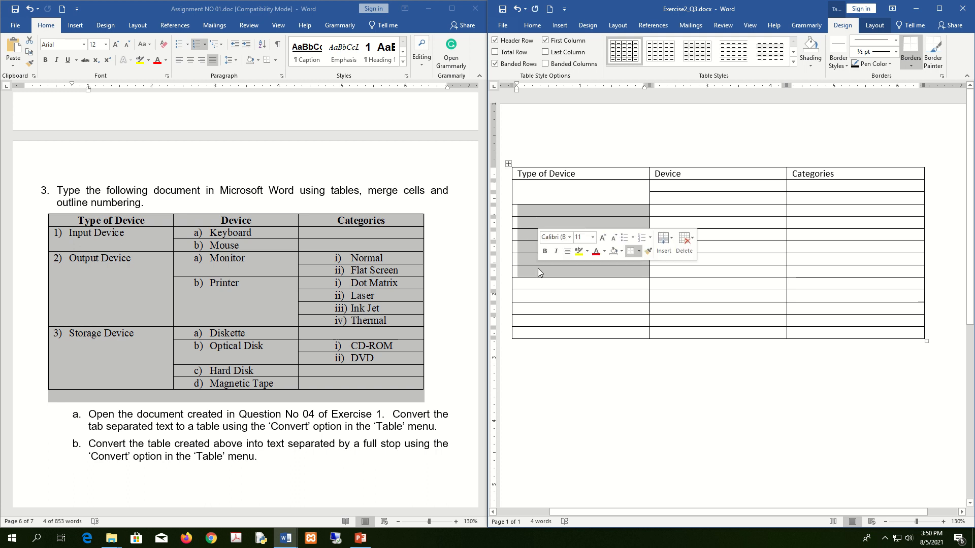
right_click(531, 261)
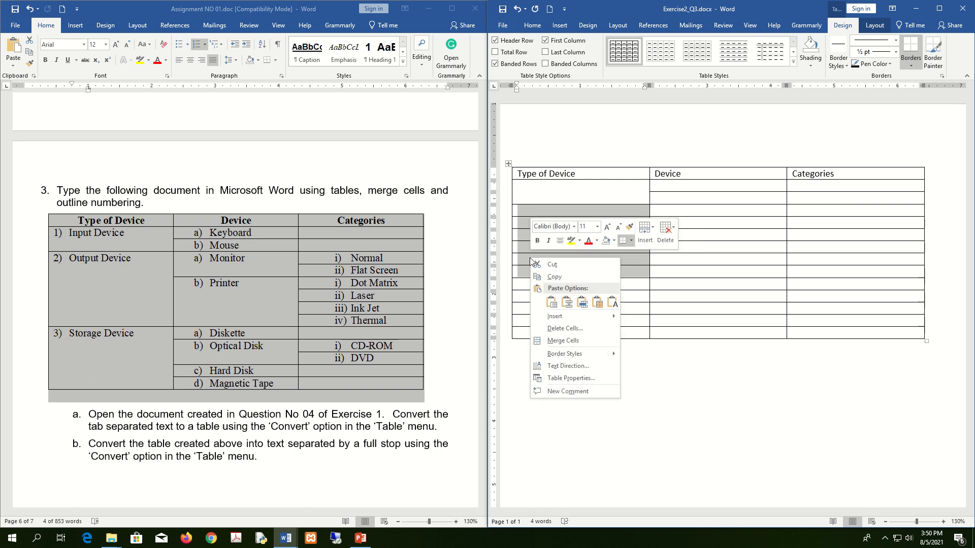
left_click(568, 341)
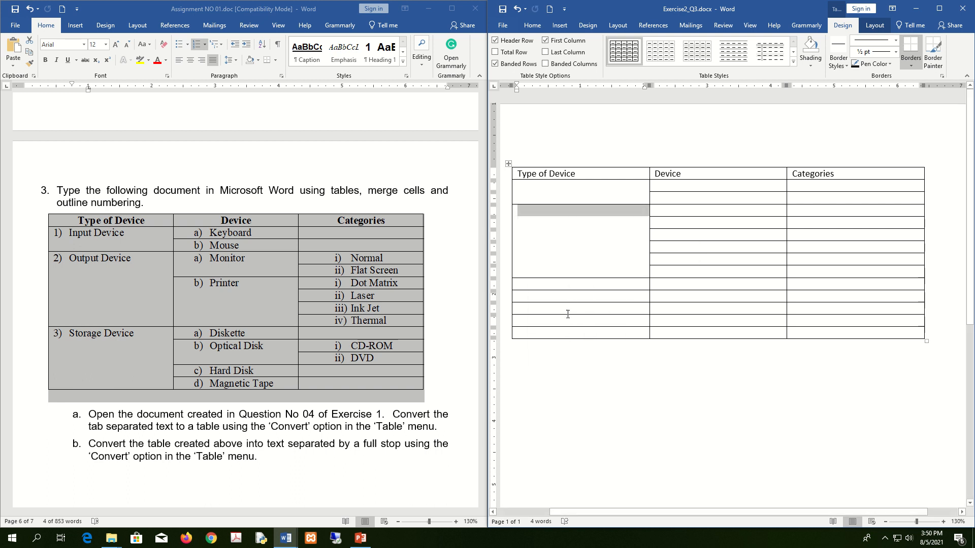
Step: Merge the last five cells of the Type of Device column into one cell
left_click(561, 295)
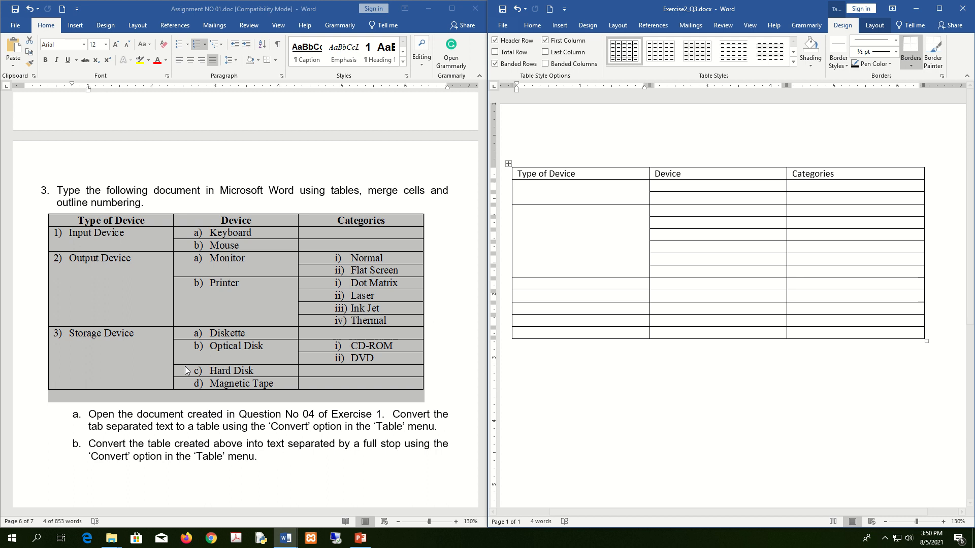
left_click(539, 284)
left_click_drag(541, 301, 540, 333)
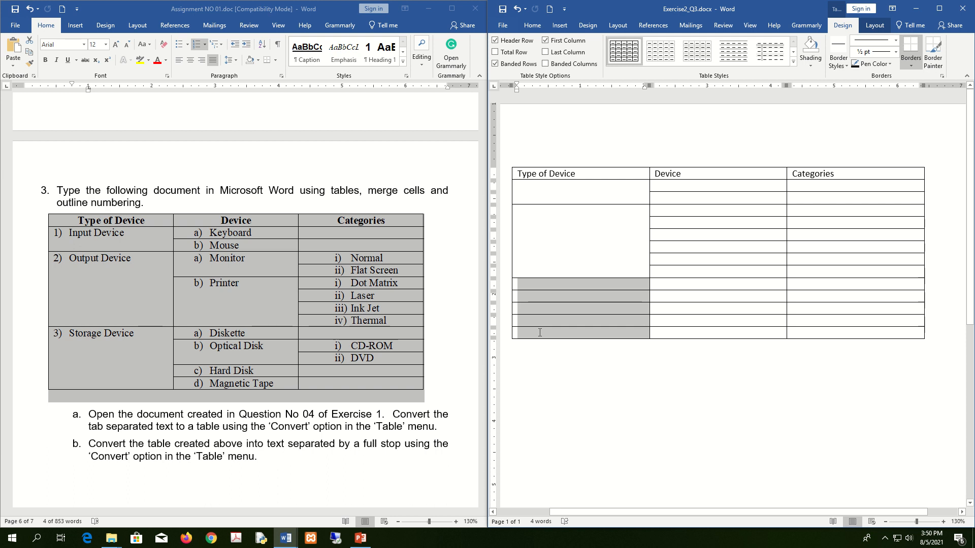
left_click(541, 285)
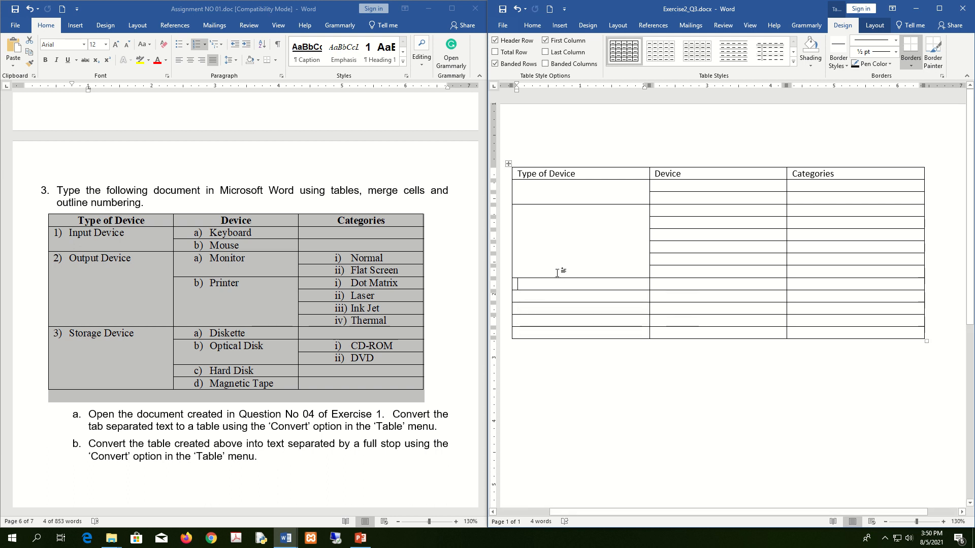
left_click_drag(540, 285, 540, 330)
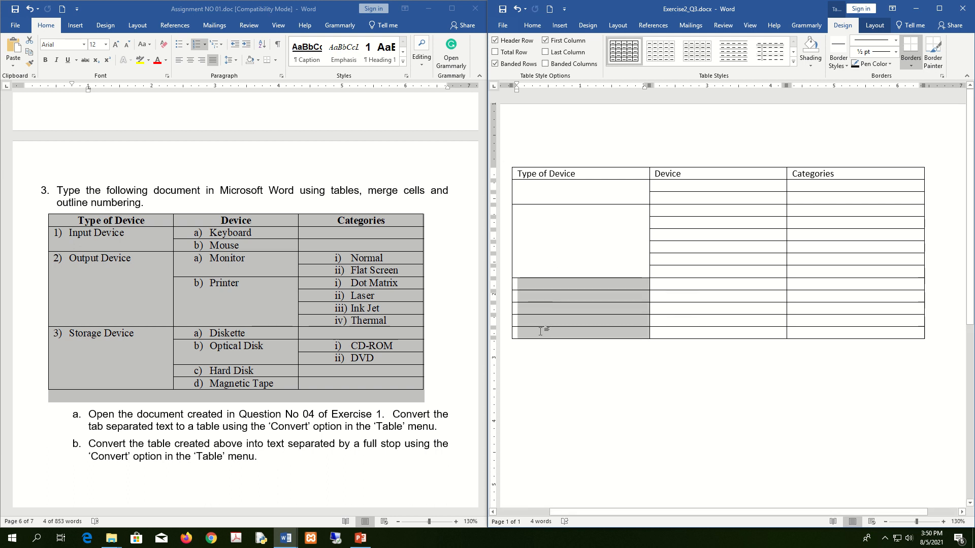
right_click(537, 288)
left_click(570, 367)
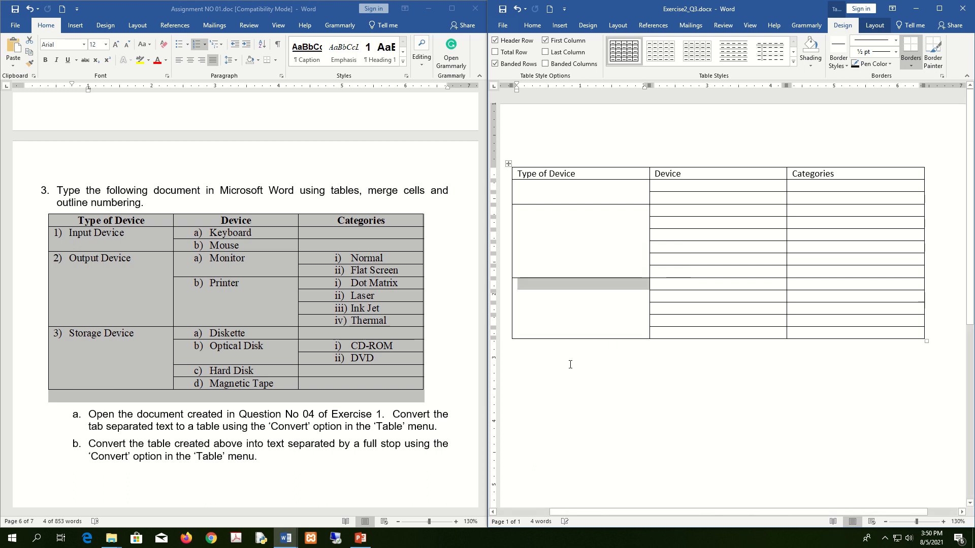
Step: Enter Input device in the merged two-row cell below the Type of Device heading, correcting the spelling
left_click(547, 194)
type("Input")
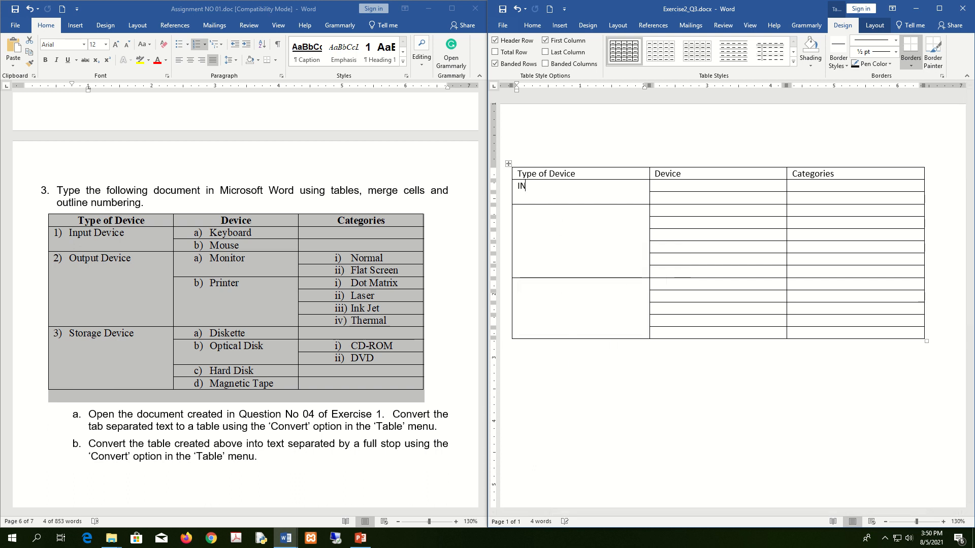
key("BackSpace")
key("BackSpace")
key("BackSpace")
type("put deviece")
key("Tab")
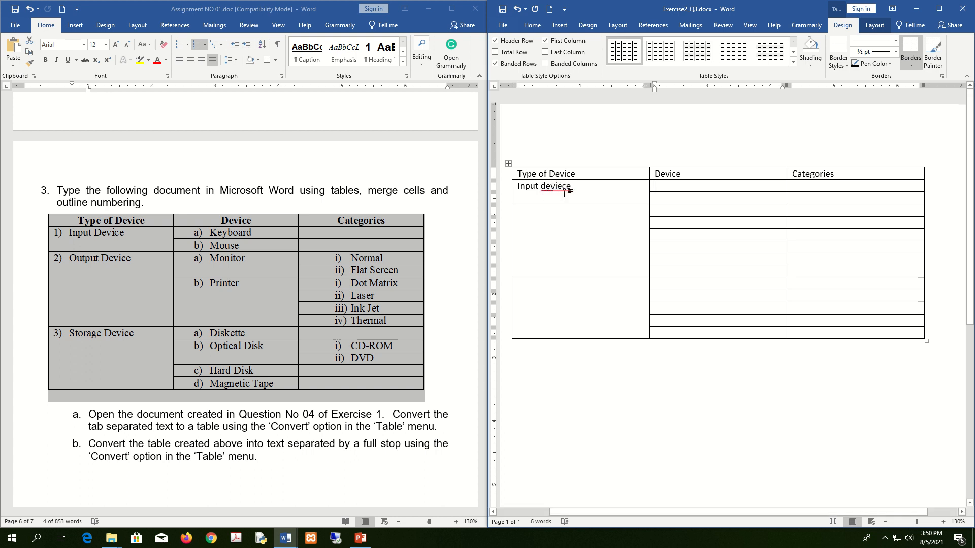
left_click(559, 187)
key("BackSpace")
Step: Enter Output Device and Storage Device in the second and third merged cells of the Type of Device column
left_click(555, 220)
type("Output D")
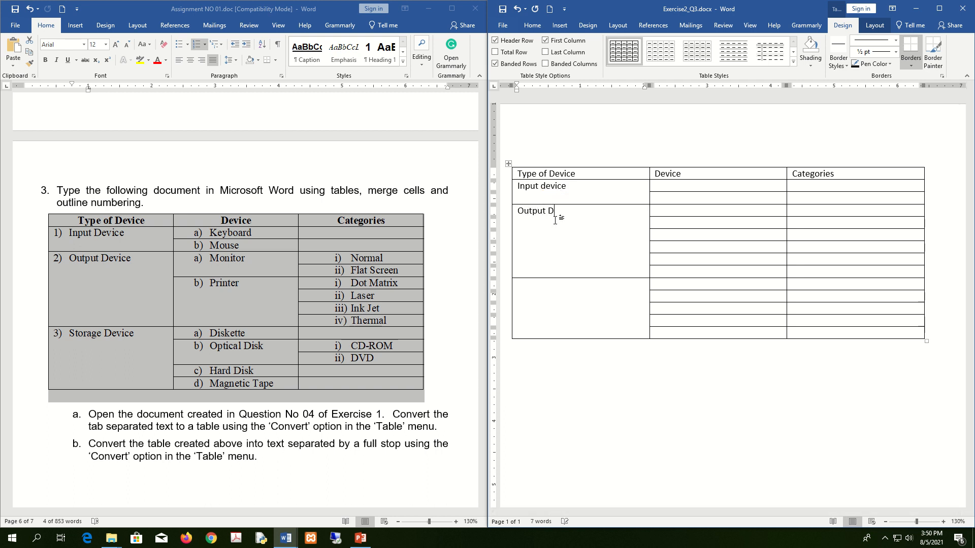
type("evice")
left_click(571, 313)
type("Storage Devie")
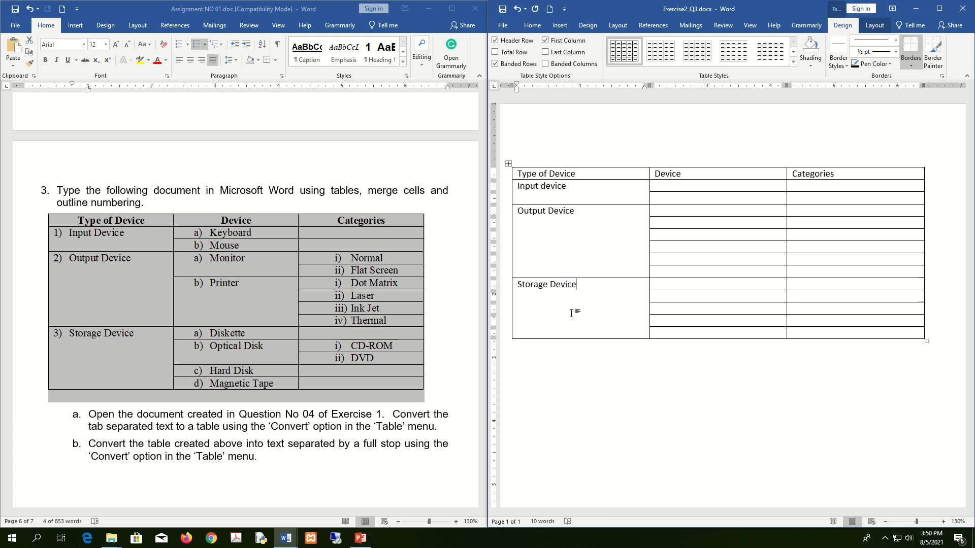
Step: Enter Keyboard in the first cell below the Device heading
left_click(698, 185)
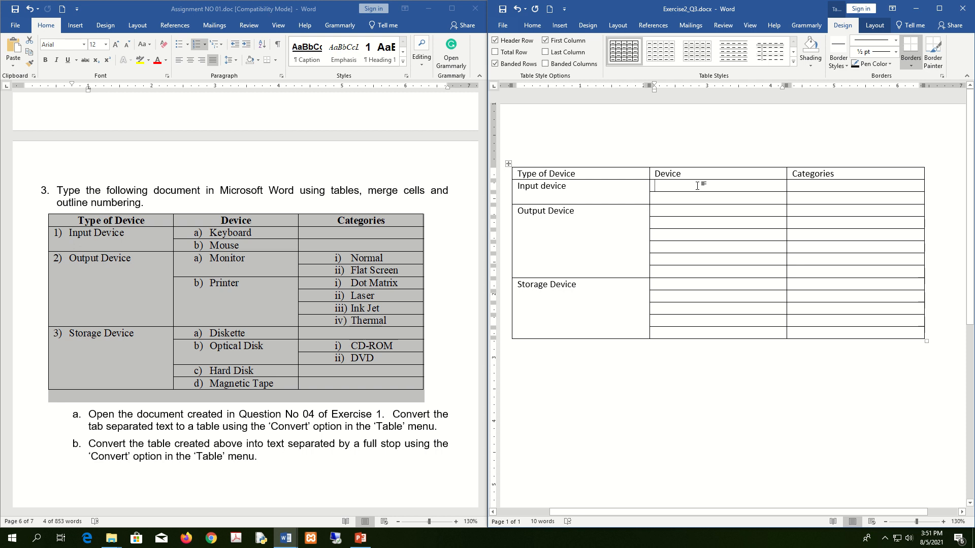
type("Kye")
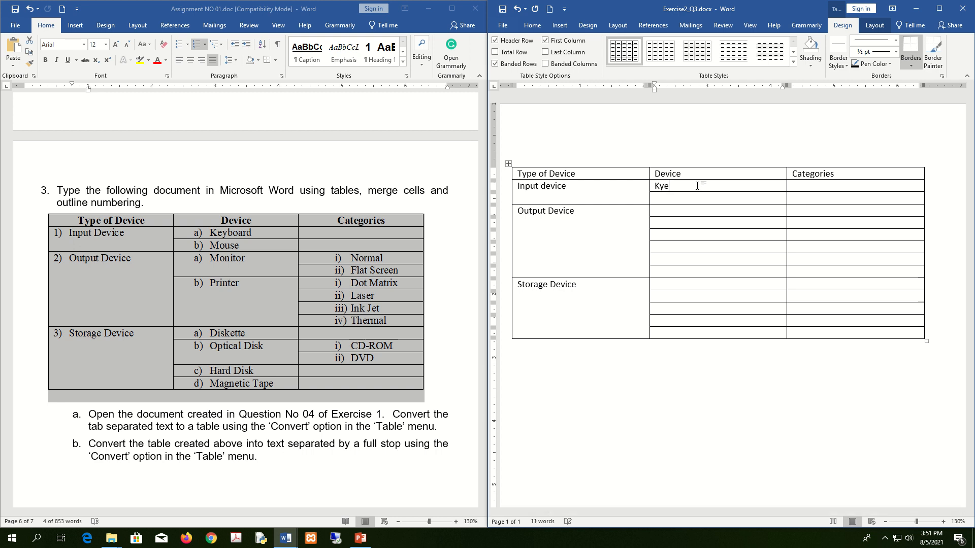
key("BackSpace")
key("BackSpace")
type("eyboard")
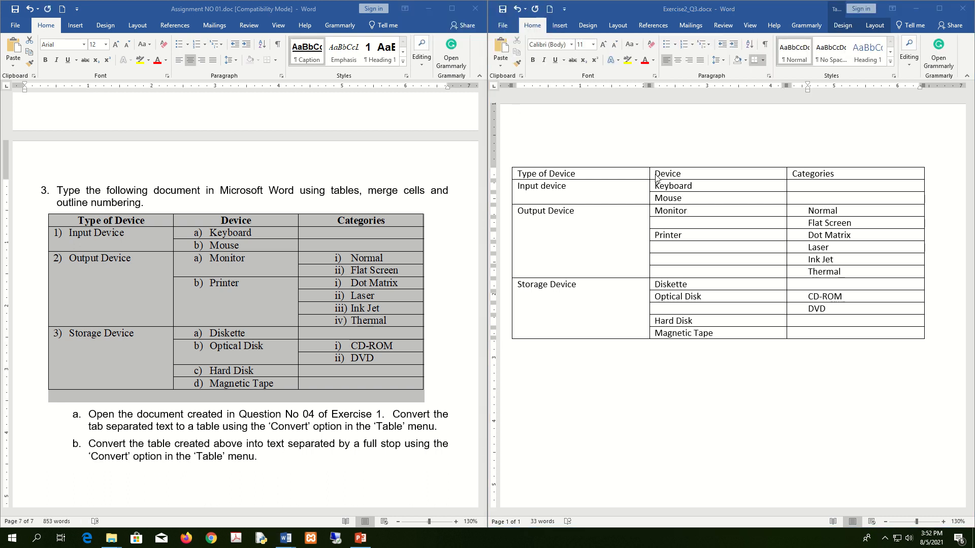
Step: Merge the Monitor cell with the empty cell below it in the Device column
left_click(720, 220)
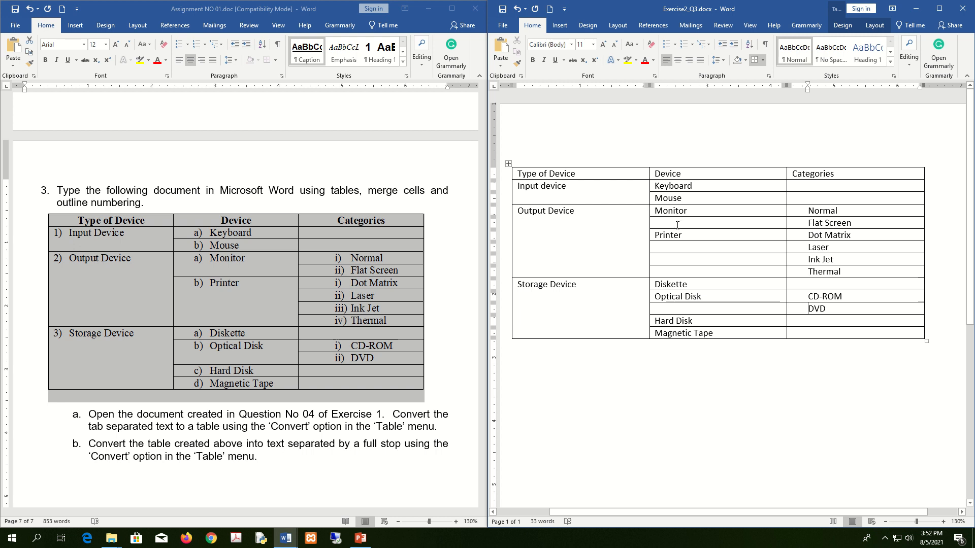
left_click_drag(679, 224, 658, 210)
left_click(716, 228)
left_click_drag(694, 224, 678, 210)
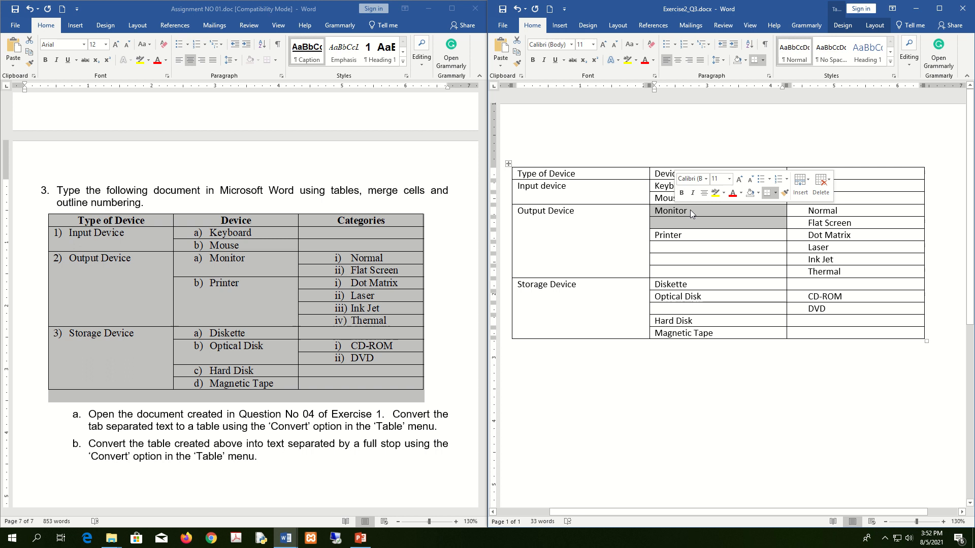
left_click(691, 210)
left_click_drag(694, 221, 688, 209)
right_click(687, 209)
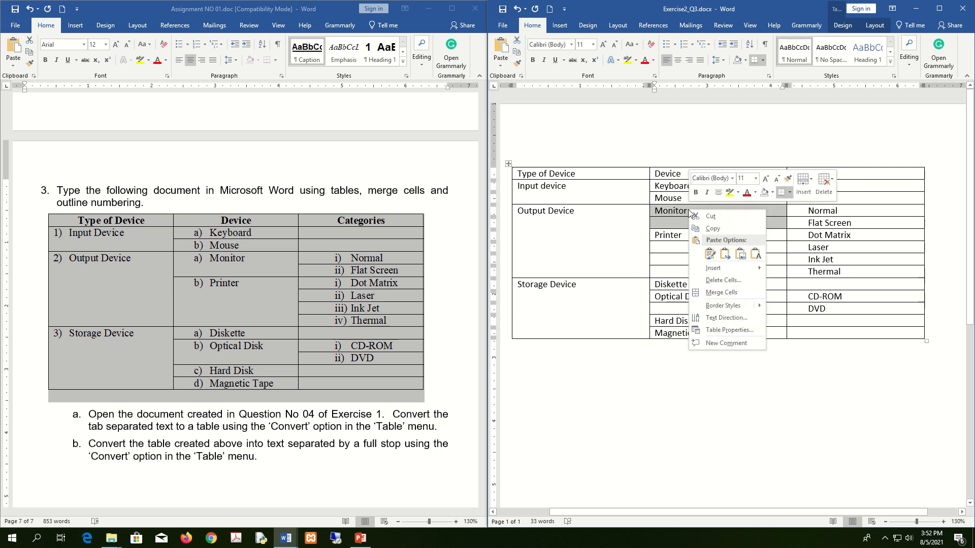
left_click(719, 292)
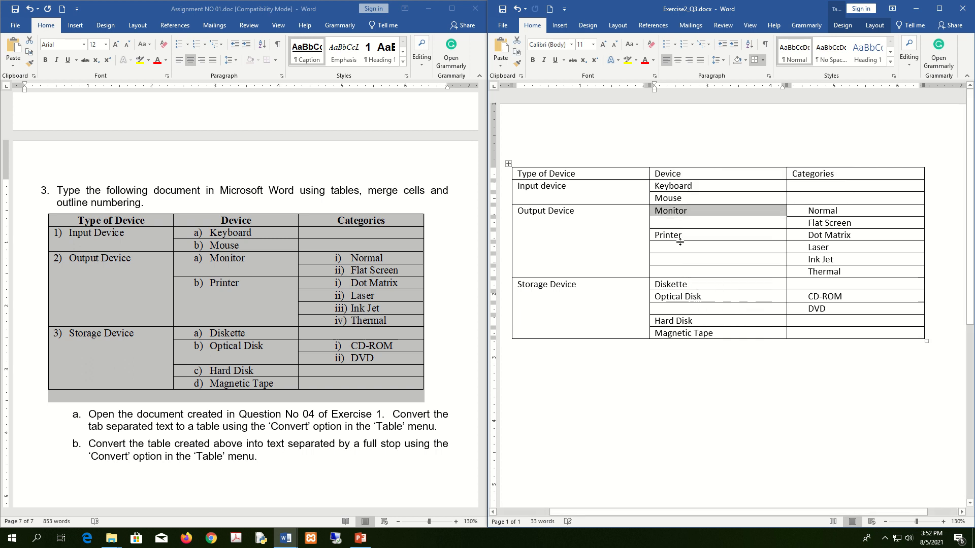
Step: Merge the Printer cell with the three empty cells below it in the Device column
mouse_move(687, 239)
left_mouse_down()
mouse_move(694, 269)
mouse_move(678, 237)
left_mouse_up()
left_click(691, 272)
right_click(690, 235)
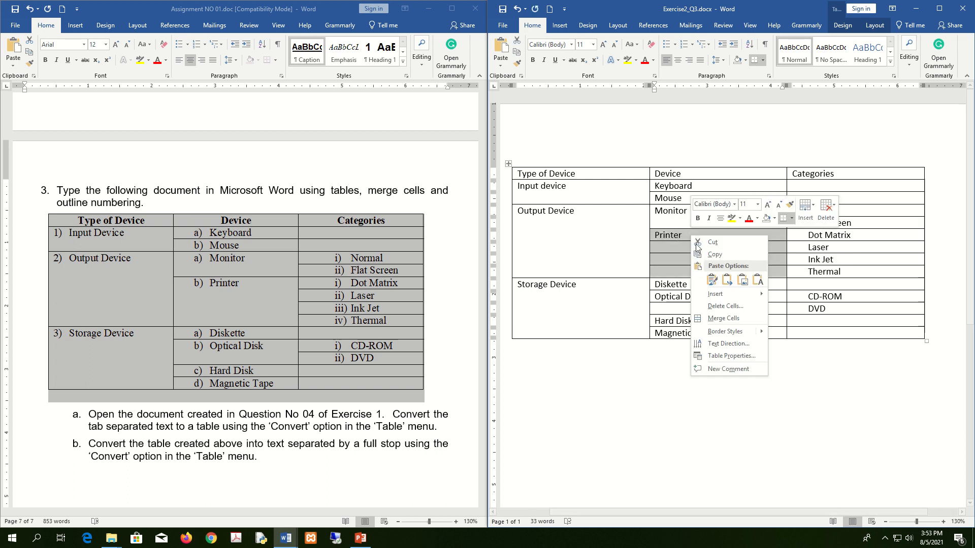
left_click(736, 322)
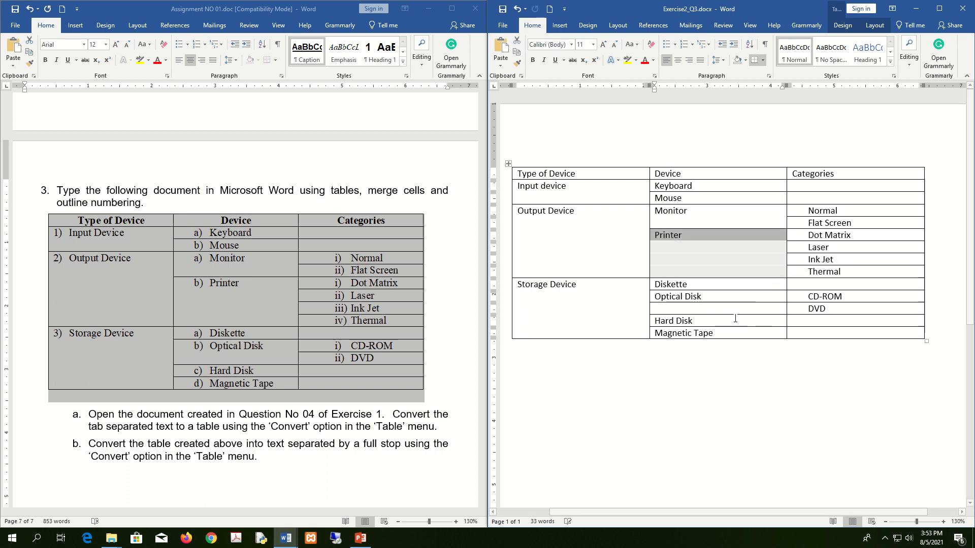
Step: Merge the Optical Disk cell with the empty cell below it in the Device column
left_click_drag(720, 310, 711, 294)
right_click(711, 294)
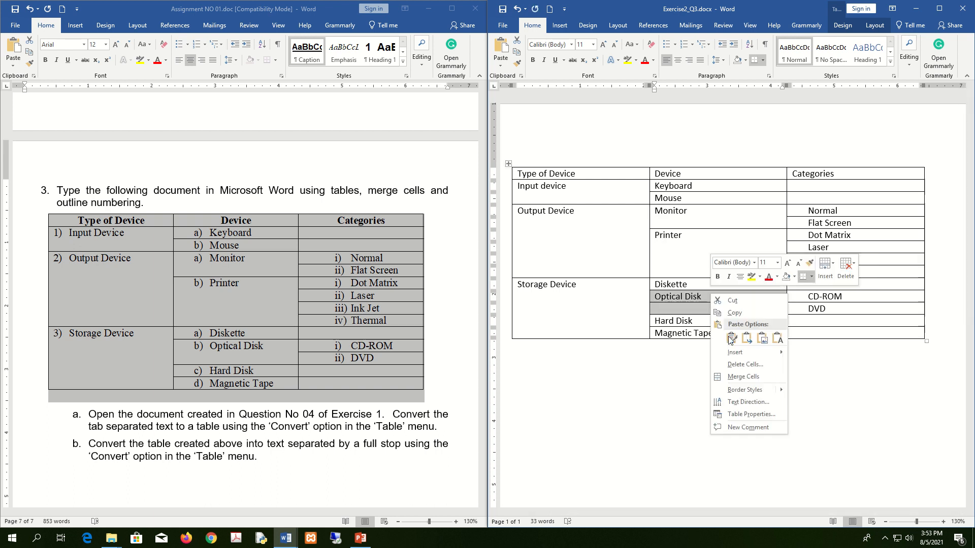
left_click(744, 376)
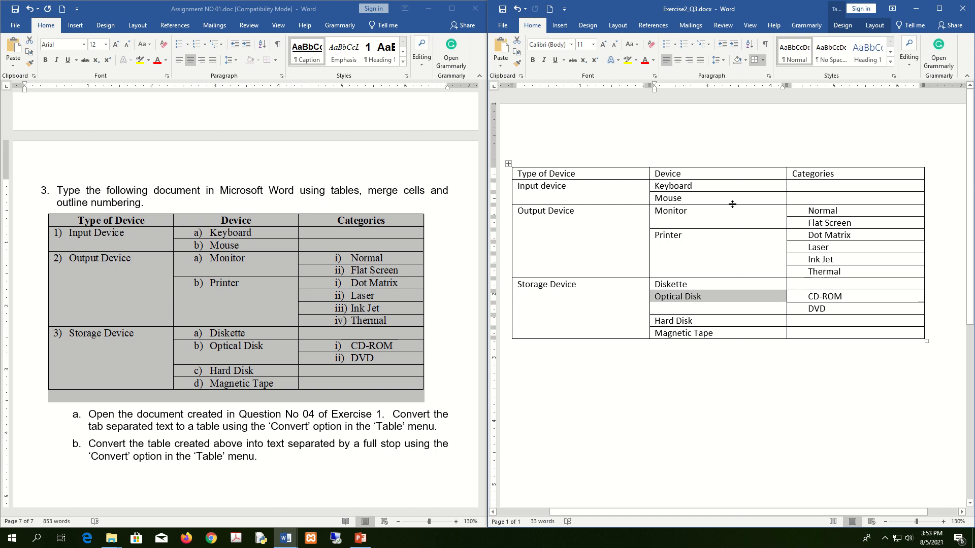
Step: Make the table's header row bold, covering Type of Device, Device and Categories
left_click_drag(841, 173, 580, 179)
key("ctrl+b")
left_click(833, 197)
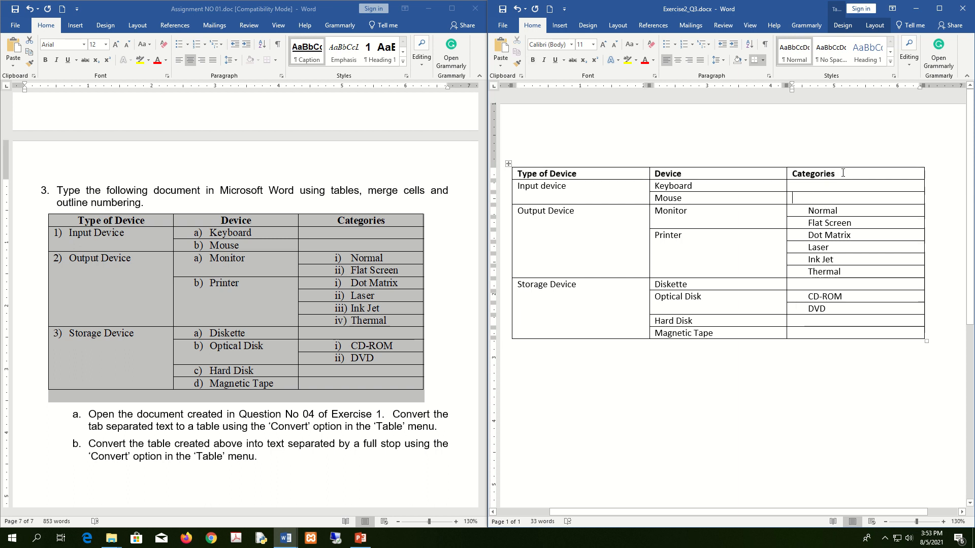
left_click_drag(843, 174, 584, 169)
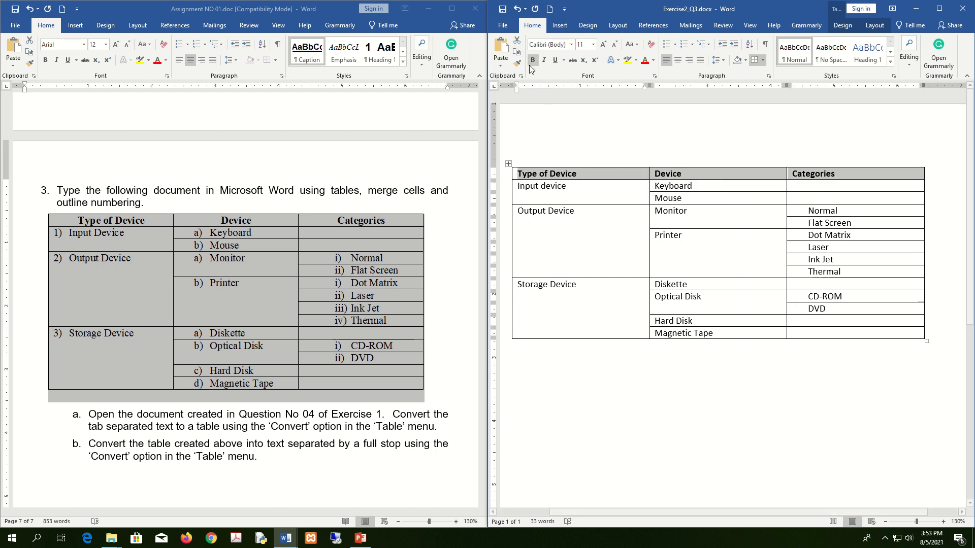
Step: Apply the 1) 2) 3) numbering format to the three entries in the Type of Device column
left_click(575, 211)
left_click_drag(578, 301, 538, 193)
left_click_drag(594, 301, 500, 191)
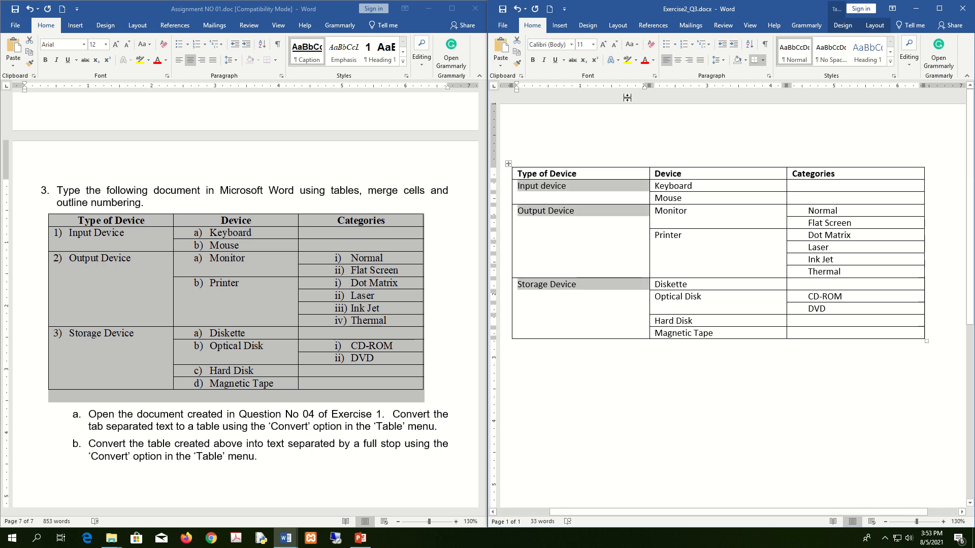
left_click(691, 44)
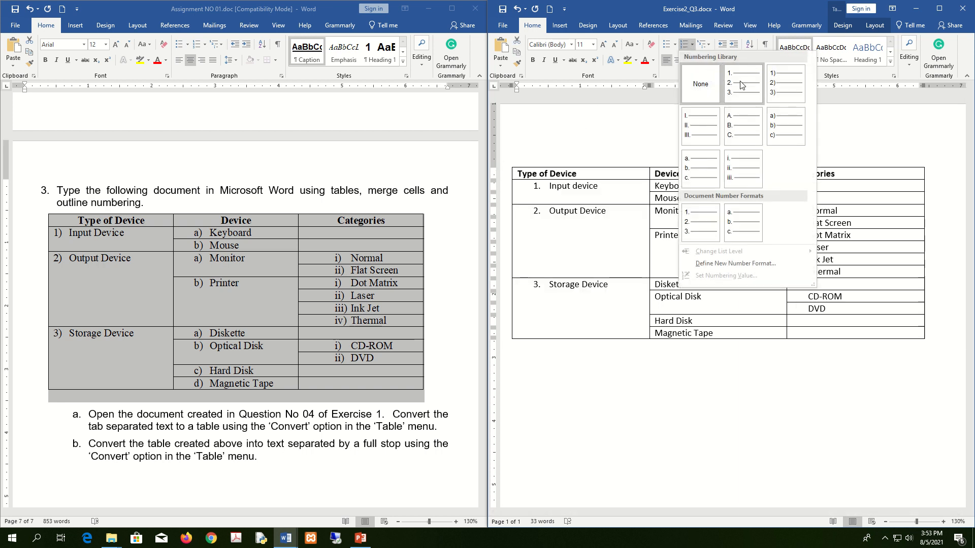
left_click(776, 80)
Step: Apply the a) b) c) numbering format to all entries in the Device column, from Keyboard to Magnetic Tape
left_click(724, 287)
left_click_drag(718, 336, 679, 144)
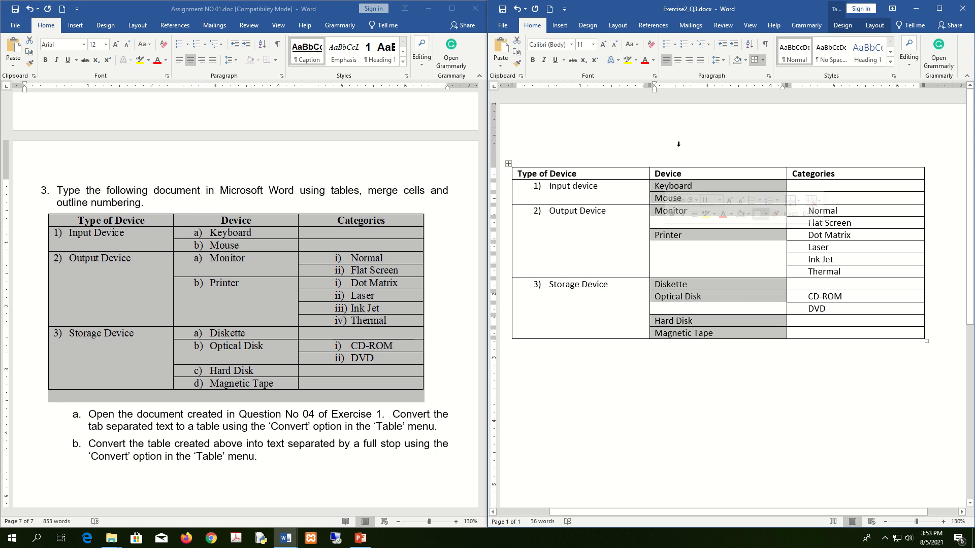
left_click(692, 44)
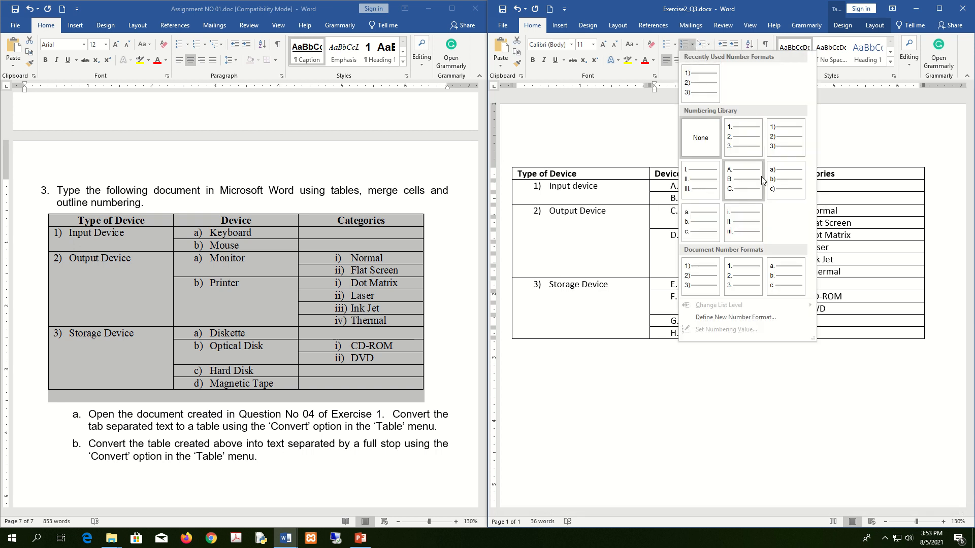
left_click(665, 243)
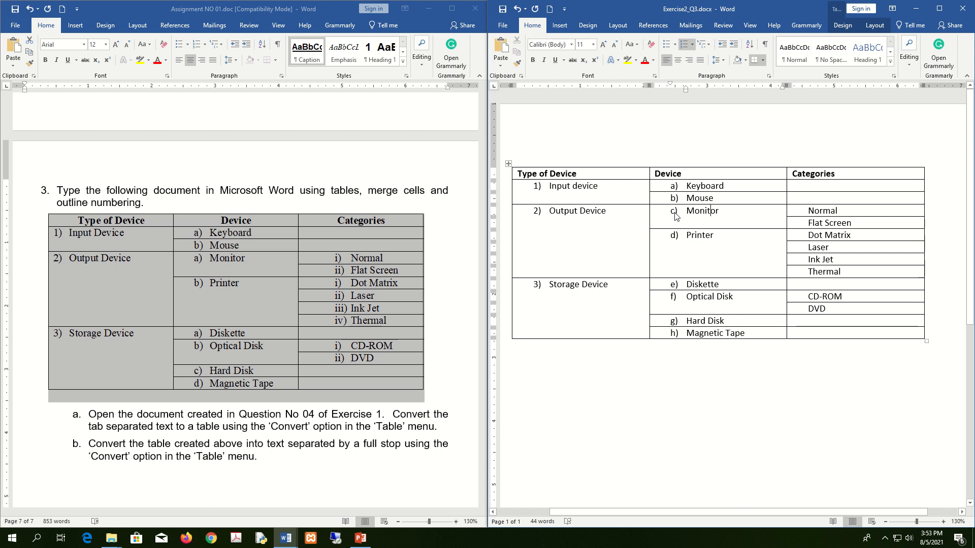
Step: Restart the Device column's numbering at a) for Monitor and again for Diskette
right_click(675, 214)
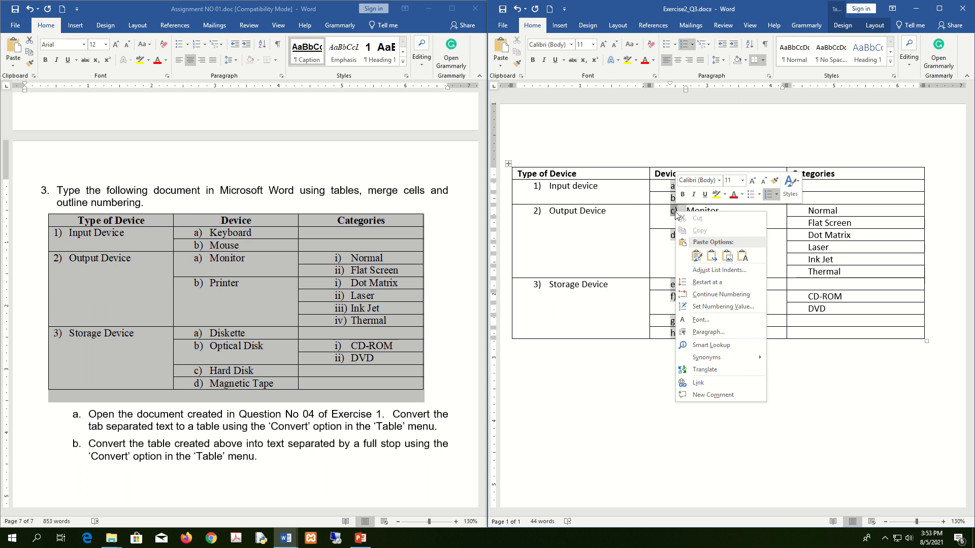
left_click(708, 283)
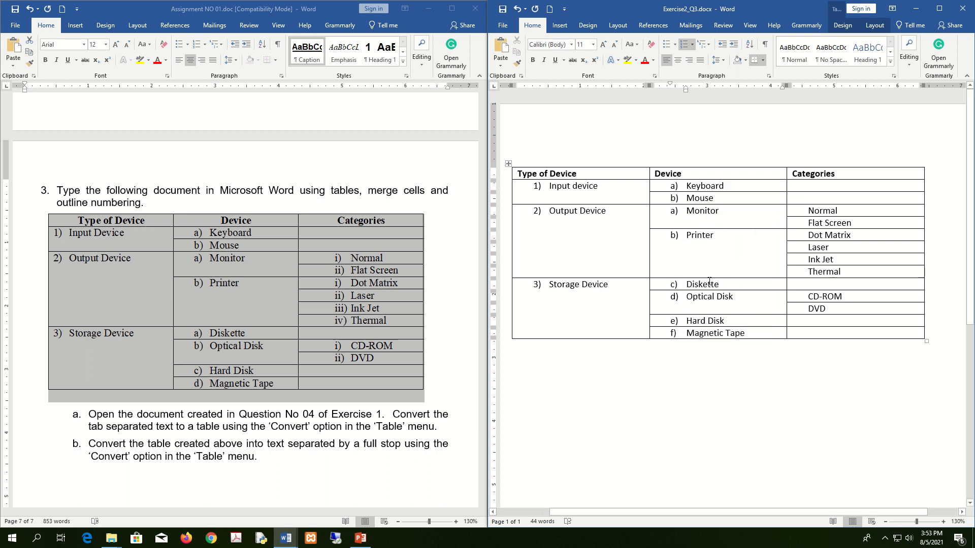
right_click(674, 287)
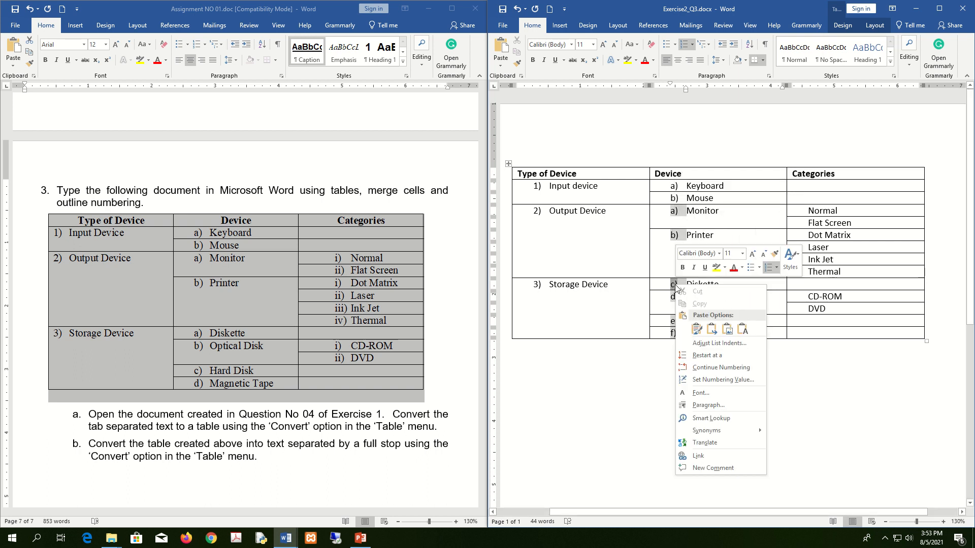
left_click(707, 355)
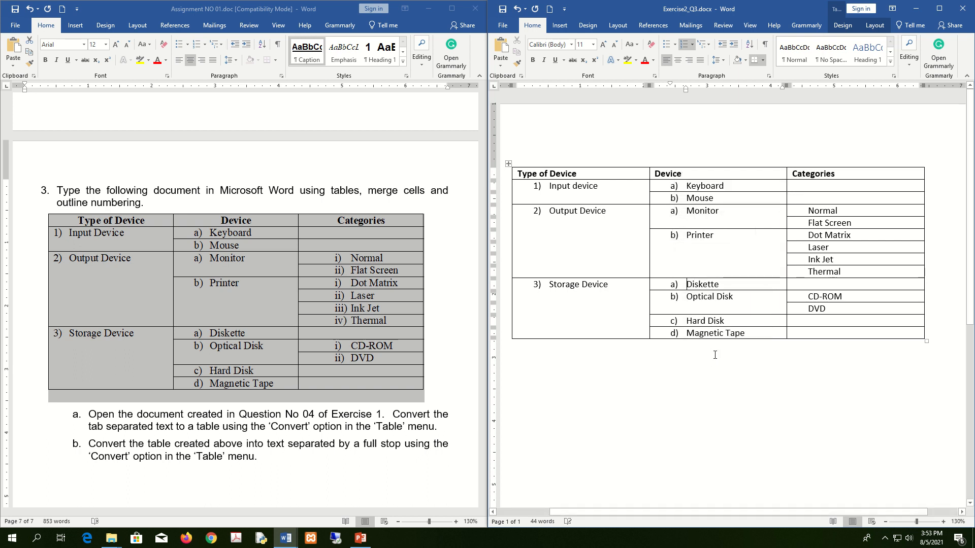
Step: Apply the i. ii. iii. numbering format to the Categories cells from Normal to DVD
left_click_drag(811, 209, 820, 309)
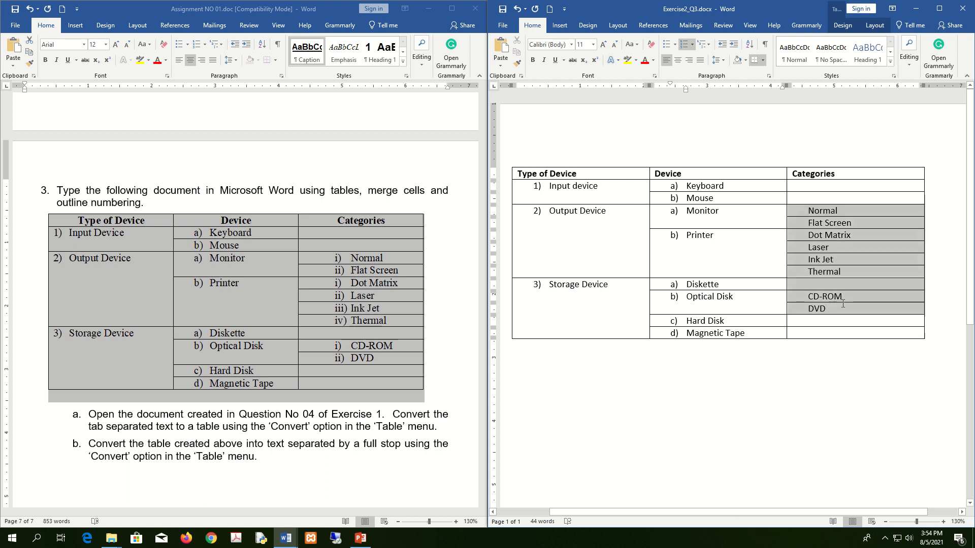
left_click(692, 44)
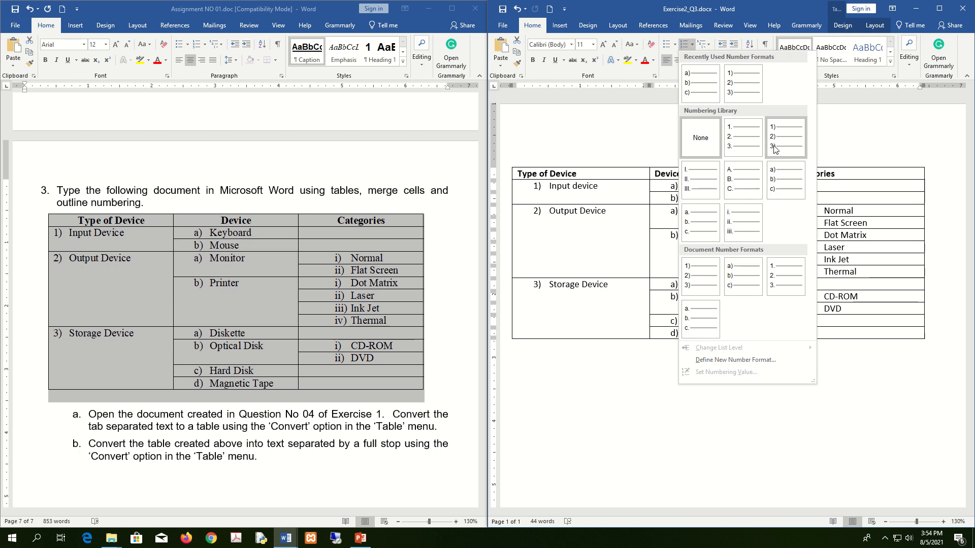
left_click(739, 218)
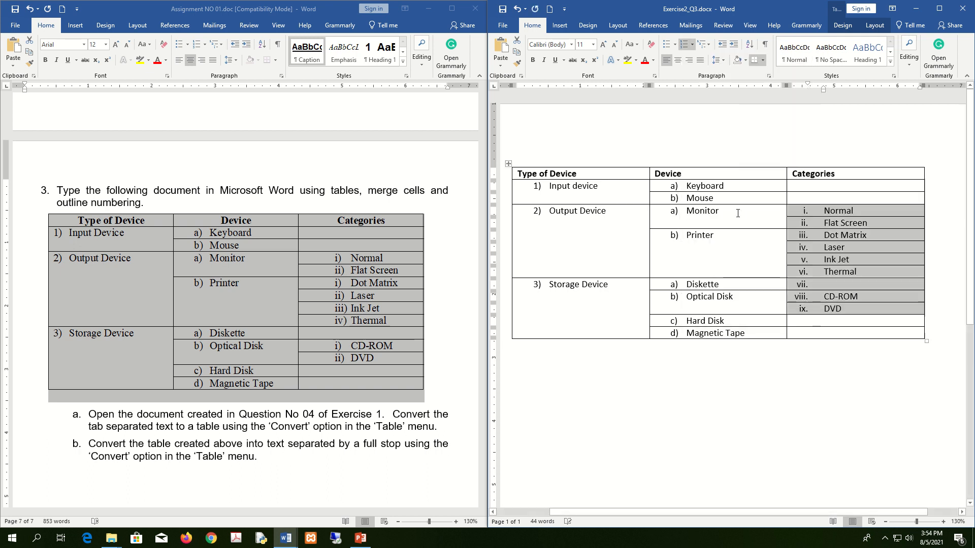
Step: Restart the Categories column's roman numbering at i. for Dot Matrix
left_click(805, 216)
left_click(802, 236)
right_click(802, 236)
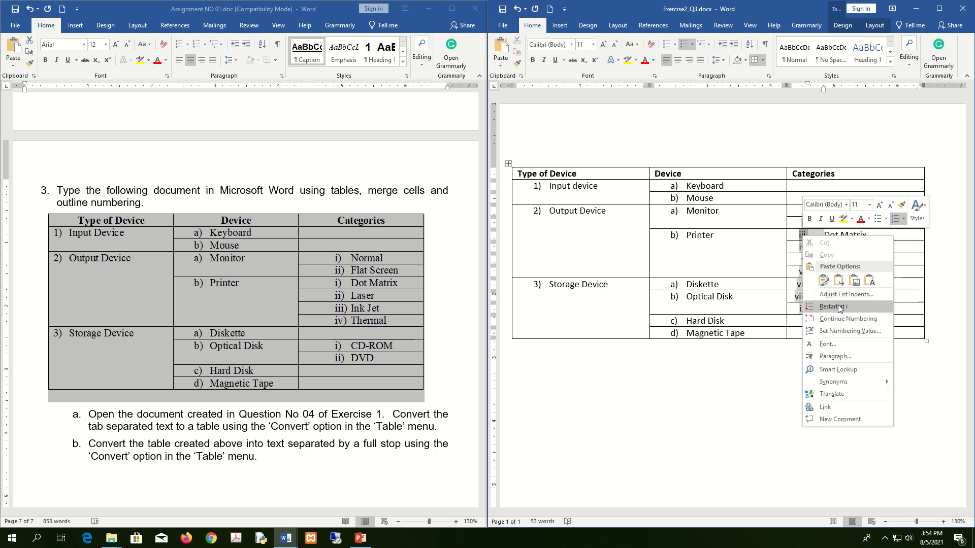
left_click(840, 308)
Step: Remove the number from the empty Categories cell beside Diskette and restart the roman numbering at i. for CD-ROM
left_click(813, 284)
left_click(818, 285)
key("BackSpace")
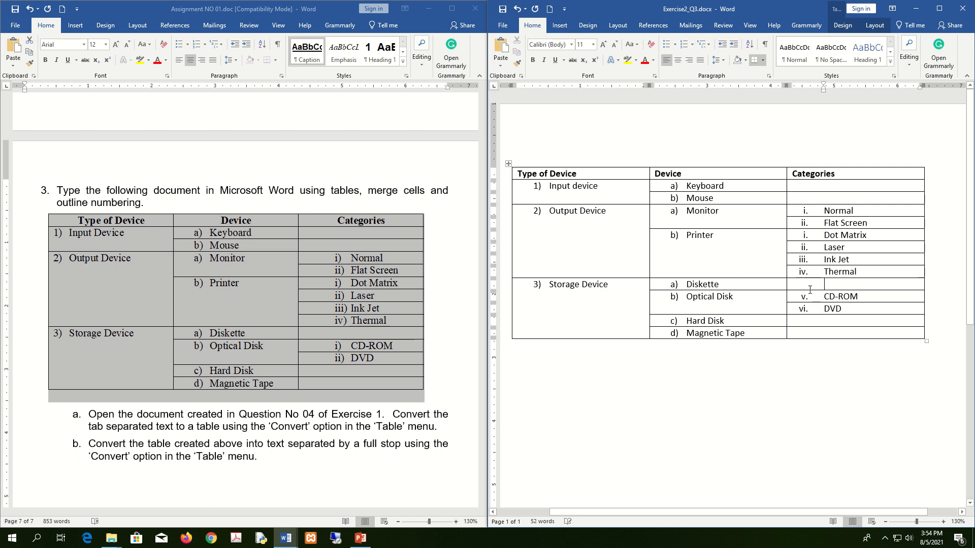
left_click(804, 299)
right_click(804, 301)
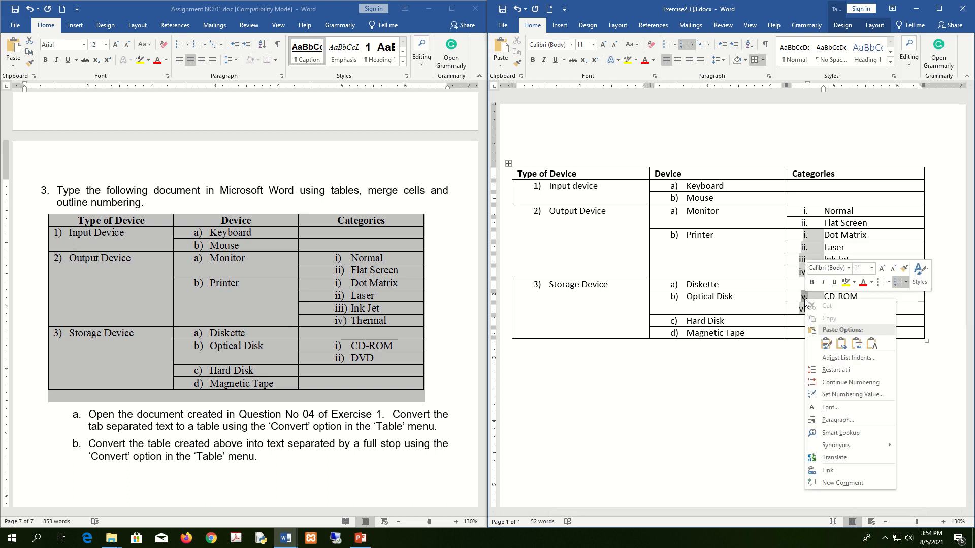
left_click(832, 366)
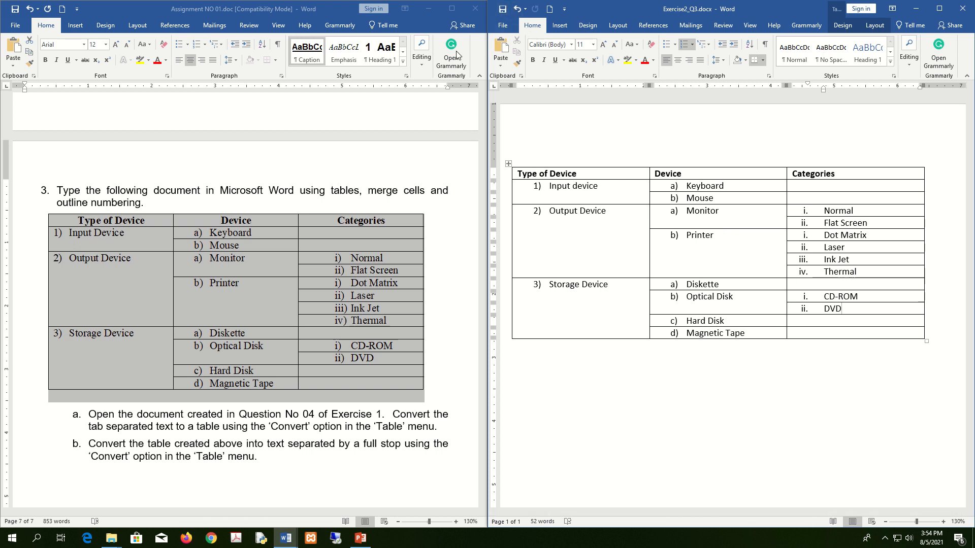
Step: Insert a page break below the device table
left_click(659, 385)
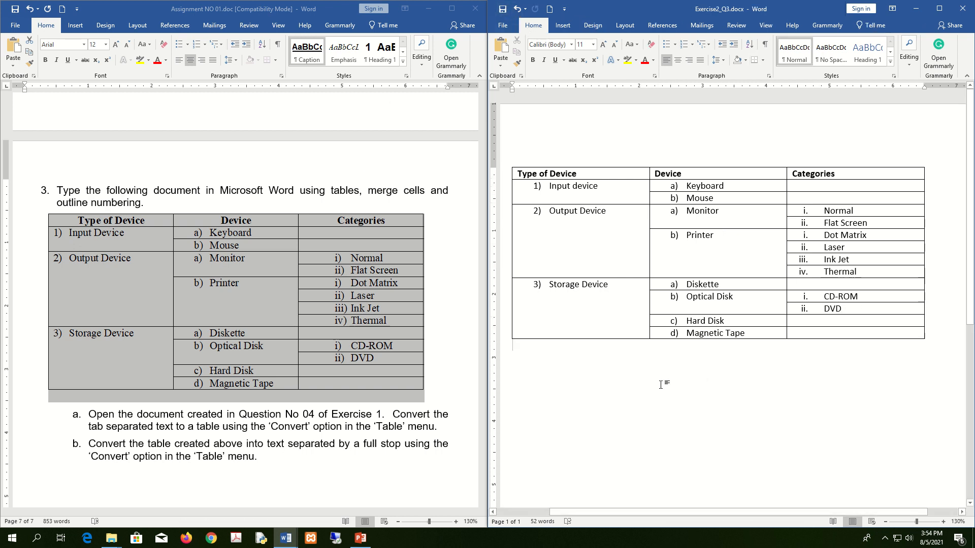
key("ctrl+Return")
scroll(663, 381, "up", 10)
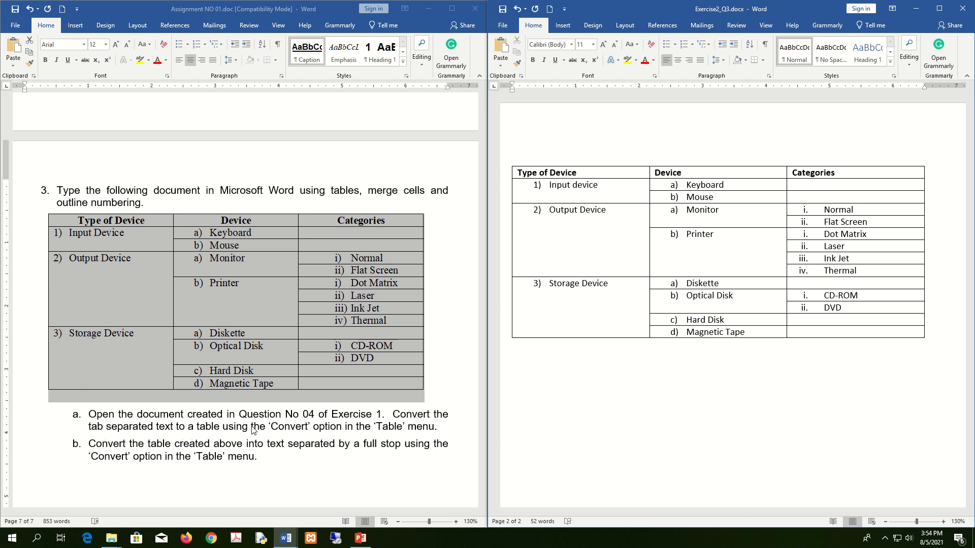
left_click(583, 424)
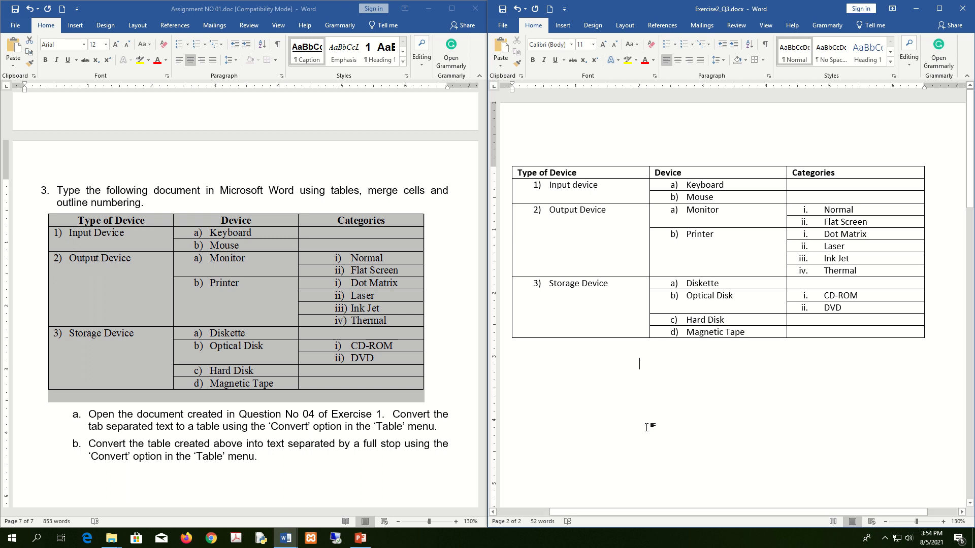
Step: Open Exercise1_Q4.docx and place its window beside the assignment document
left_click(505, 25)
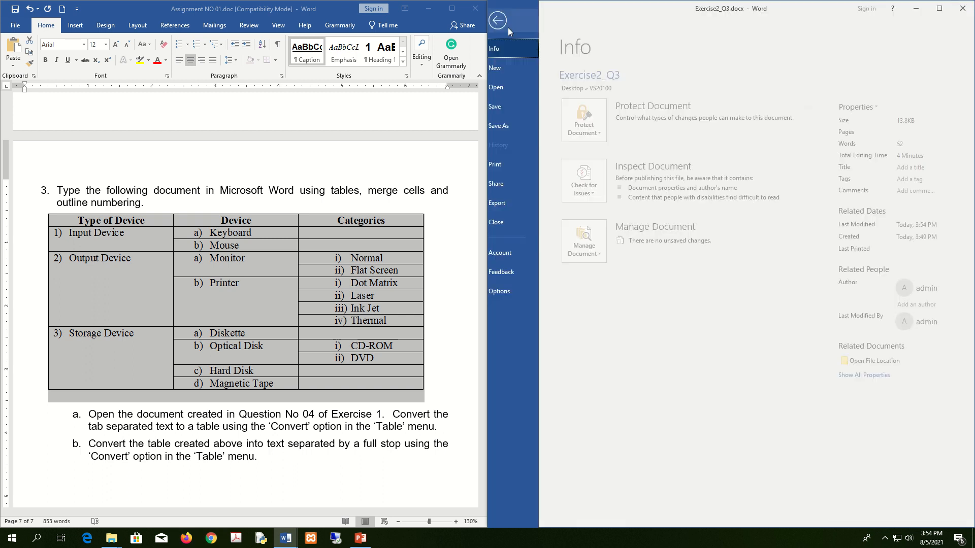
left_click(511, 88)
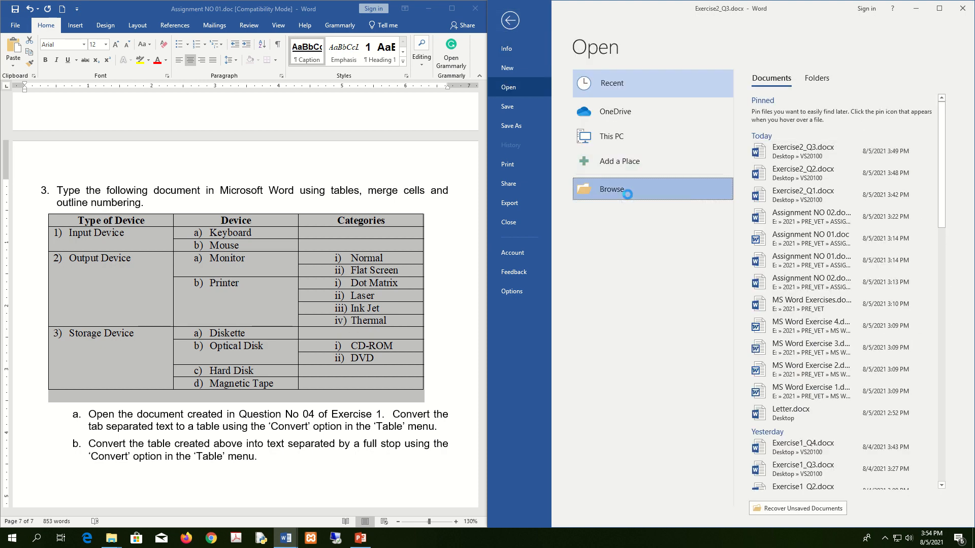
left_click(612, 189)
left_click(630, 103)
left_click(886, 258)
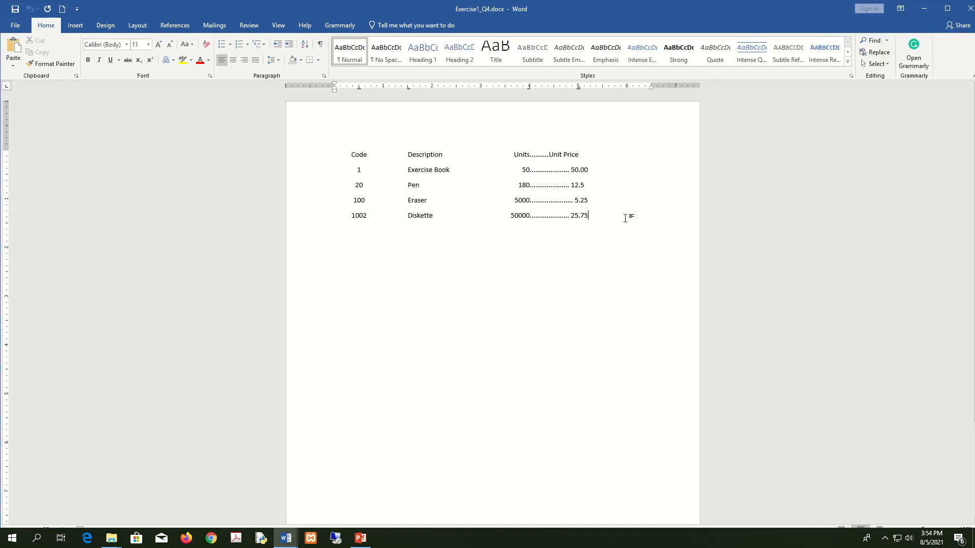
key("super+Right")
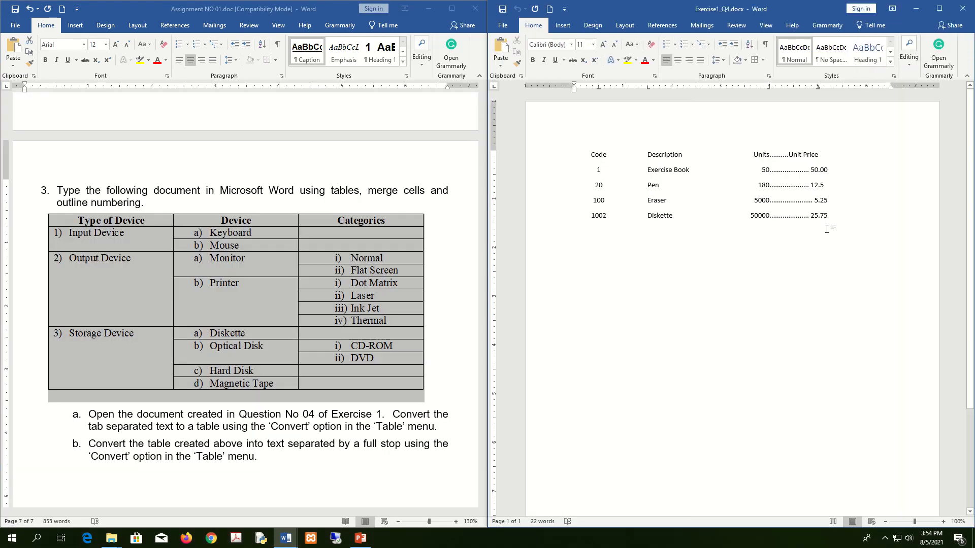
Step: Copy all the tab-separated text from Code to the Diskette row and close Exercise1_Q4.docx
left_click_drag(826, 229, 555, 135)
left_click_drag(846, 222, 535, 130)
key("ctrl+c")
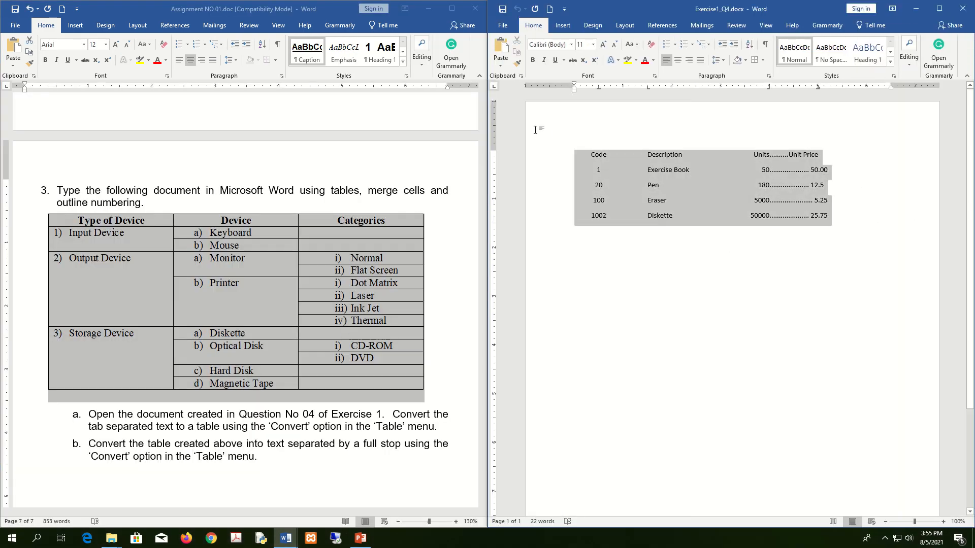
left_click(960, 9)
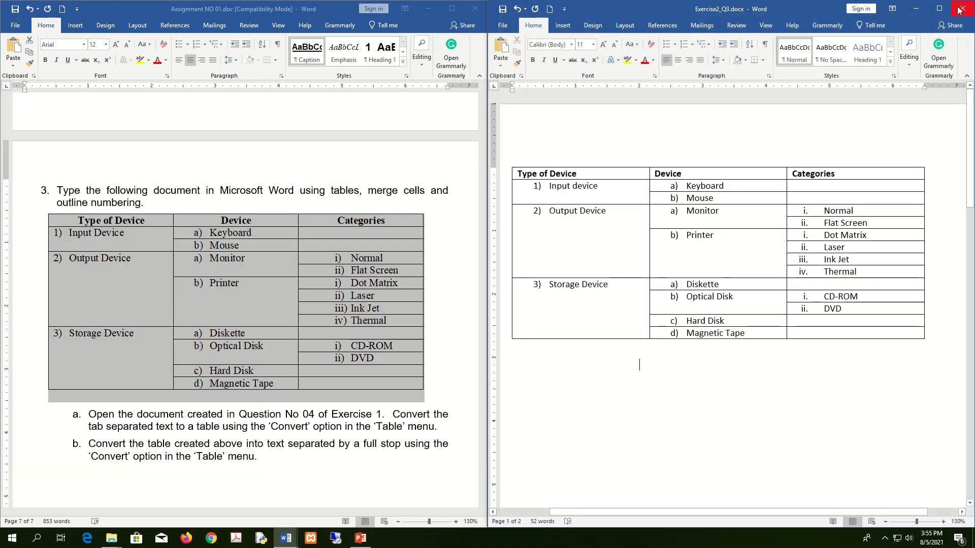
Step: Paste the copied tab-separated text on a new last page of Exercise2_Q3.docx
scroll(625, 391, "down", 6)
scroll(630, 376, "up", 3)
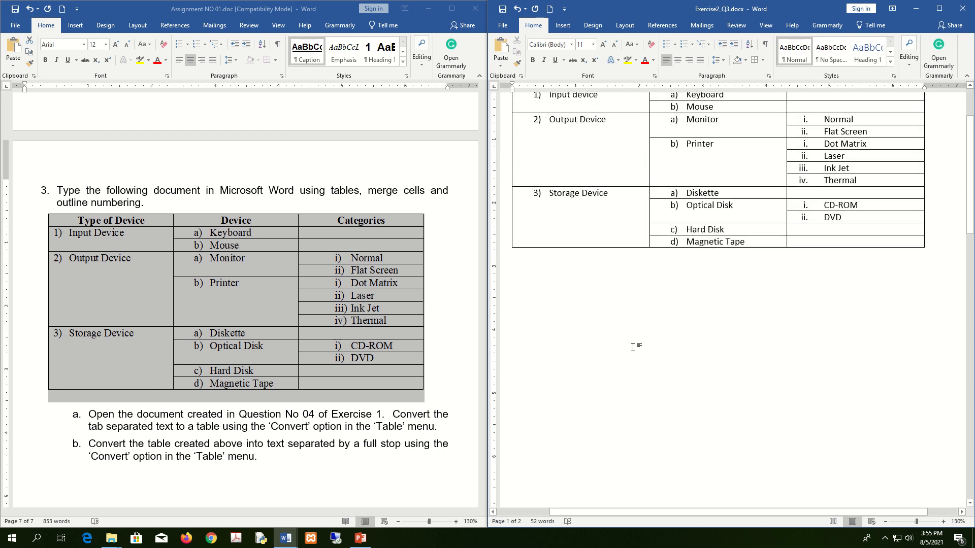
scroll(635, 341, "up", 3)
scroll(636, 339, "down", 6)
scroll(637, 337, "up", 5)
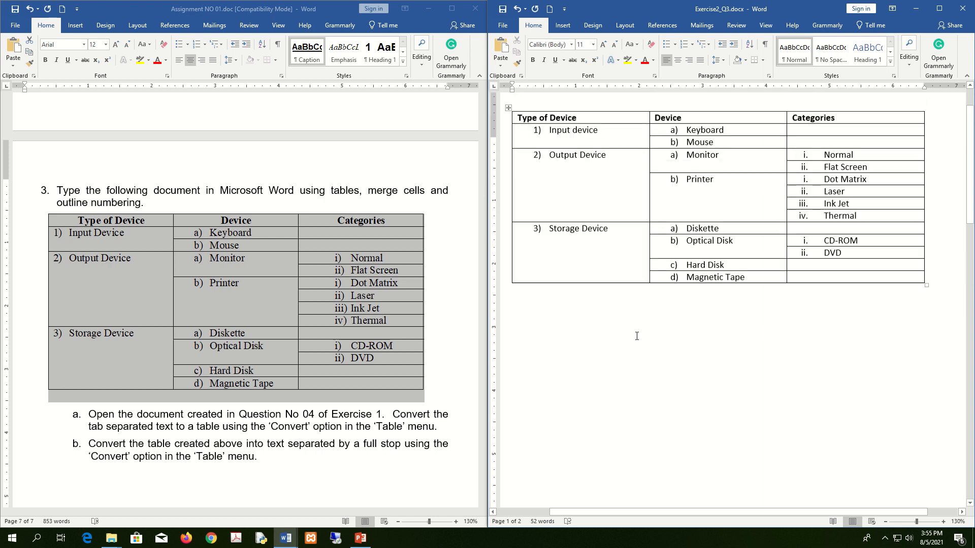
scroll(637, 336, "up", 1)
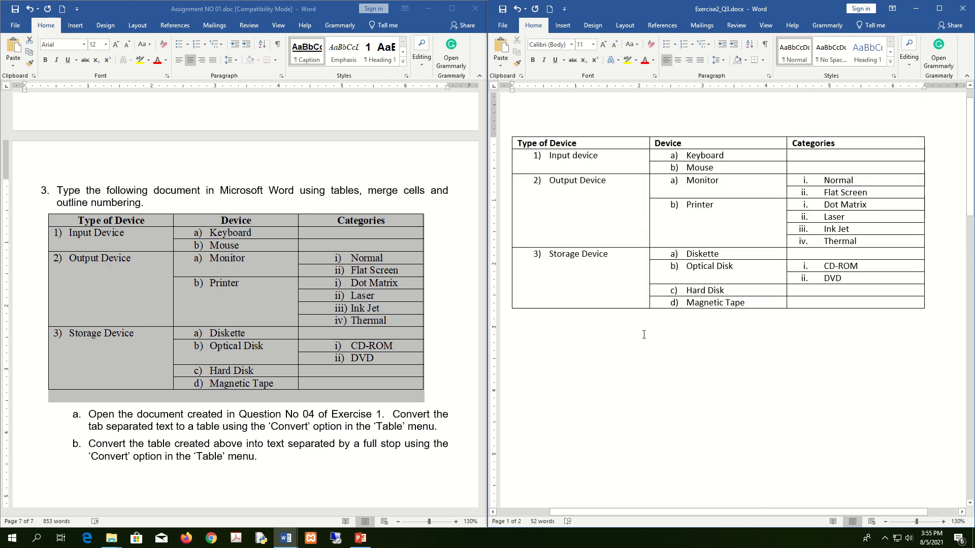
scroll(644, 335, "down", 14)
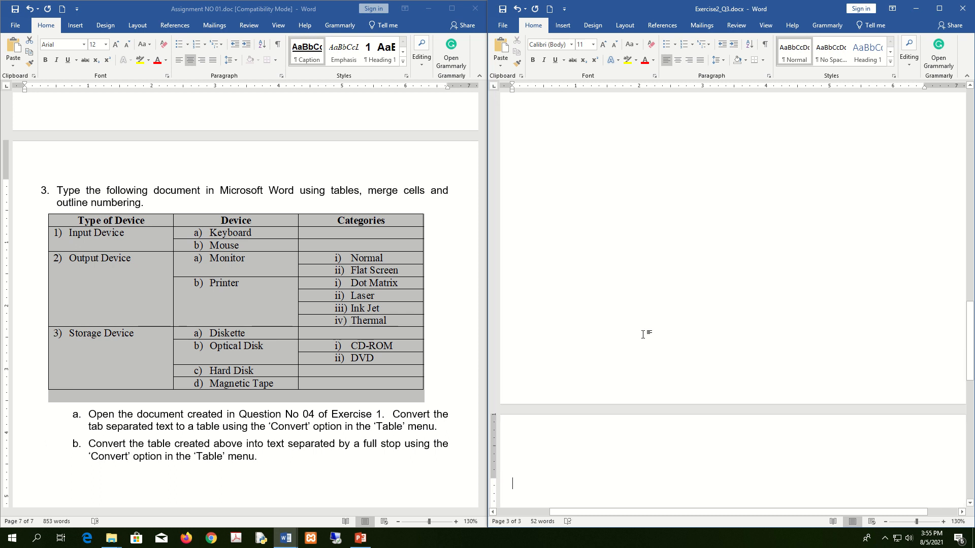
scroll(643, 334, "down", 10)
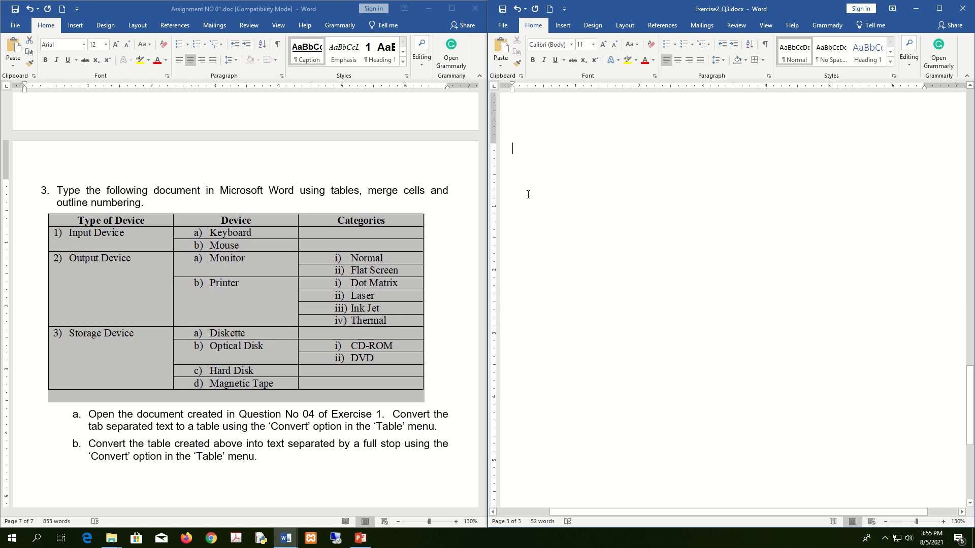
key("ctrl+v")
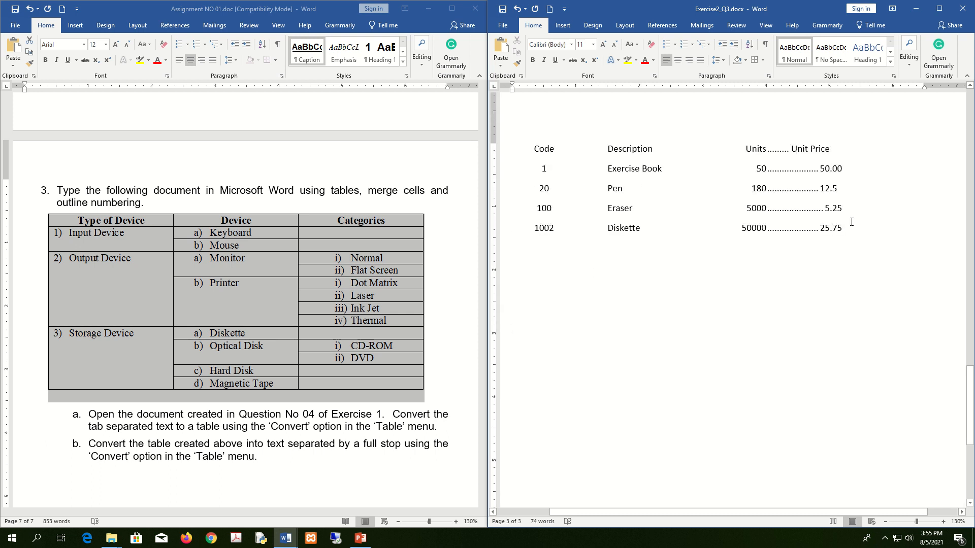
left_click_drag(852, 224, 516, 146)
left_click(842, 274)
left_click_drag(856, 233, 458, 146)
left_click(826, 264)
left_click_drag(852, 230, 510, 146)
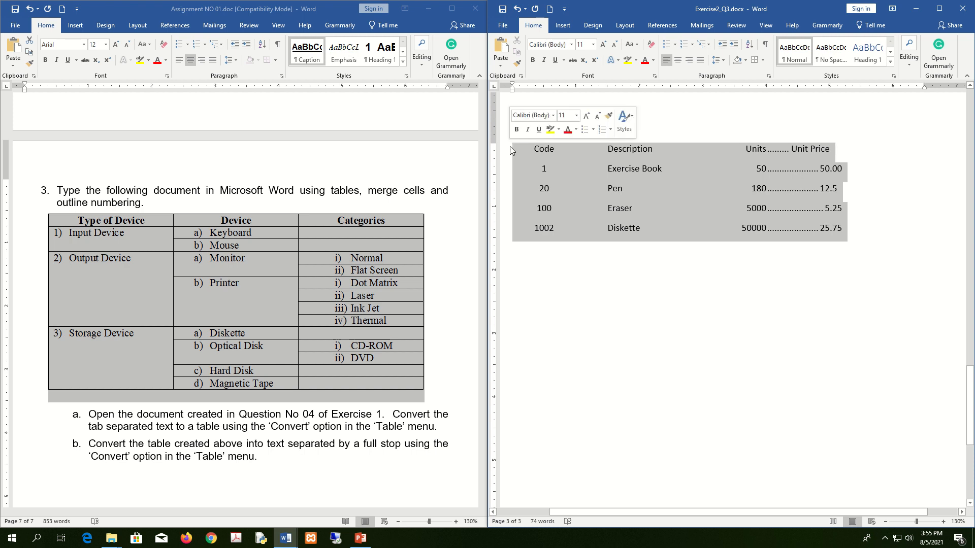
left_click(867, 242)
left_click_drag(859, 236, 509, 144)
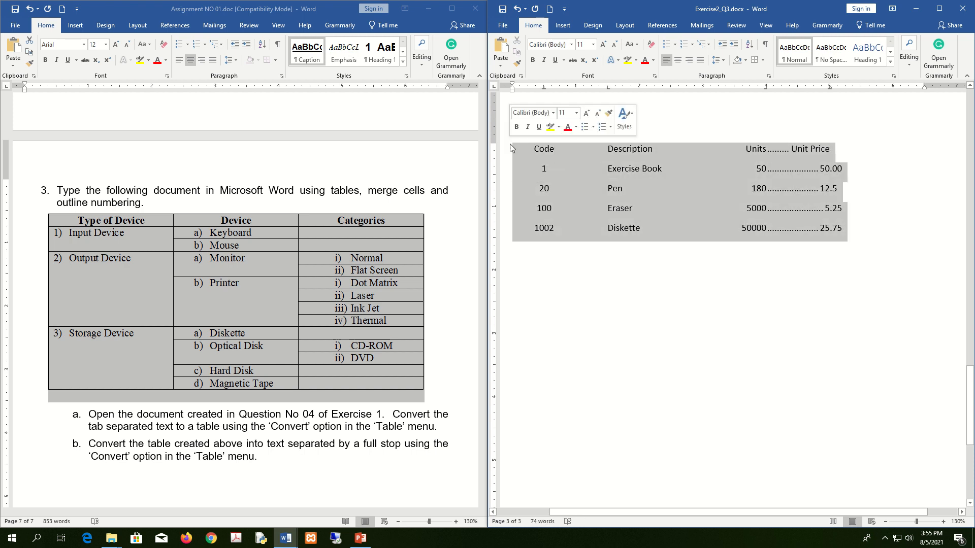
left_click(851, 254)
left_click_drag(855, 235, 490, 149)
left_click(522, 150)
left_click_drag(855, 235, 508, 145)
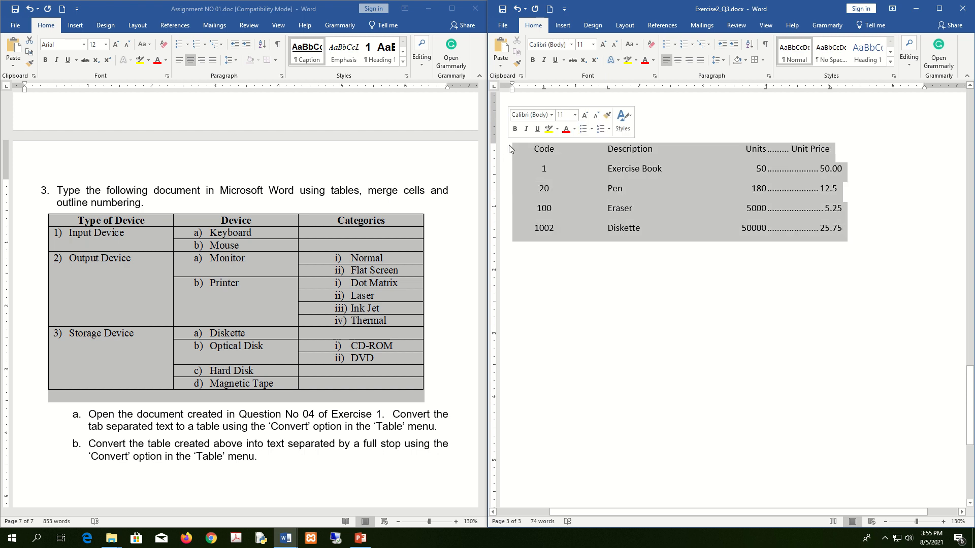
left_click(577, 104)
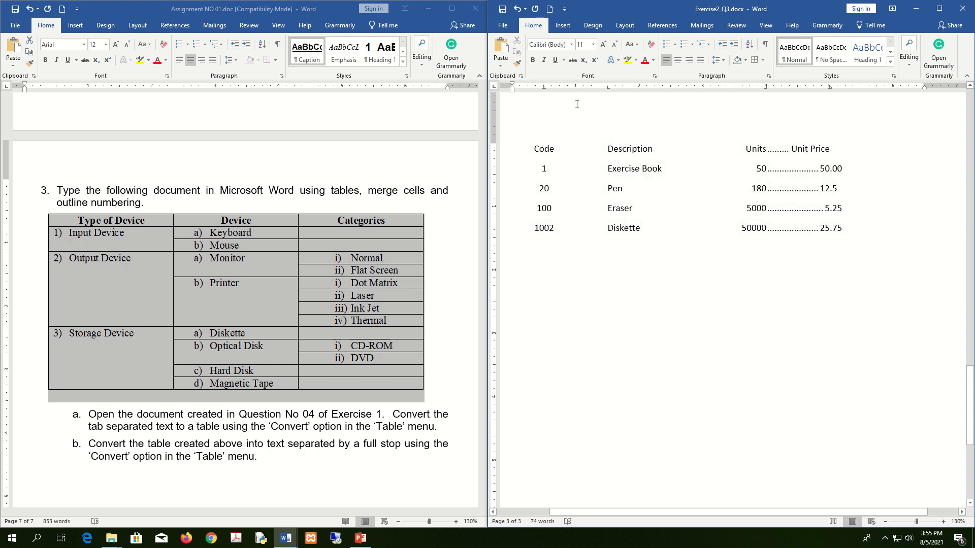
left_click_drag(865, 235, 508, 139)
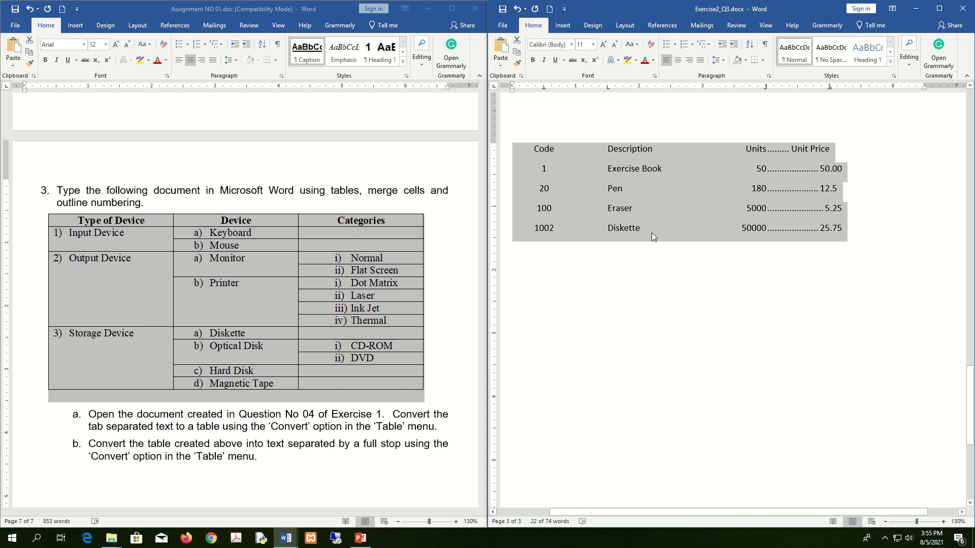
left_click(853, 236)
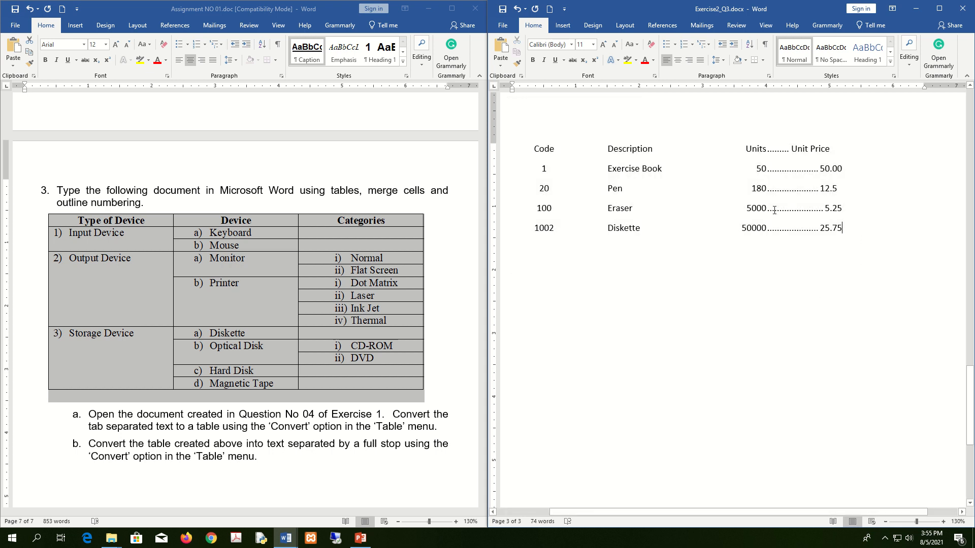
left_click_drag(517, 235, 517, 154)
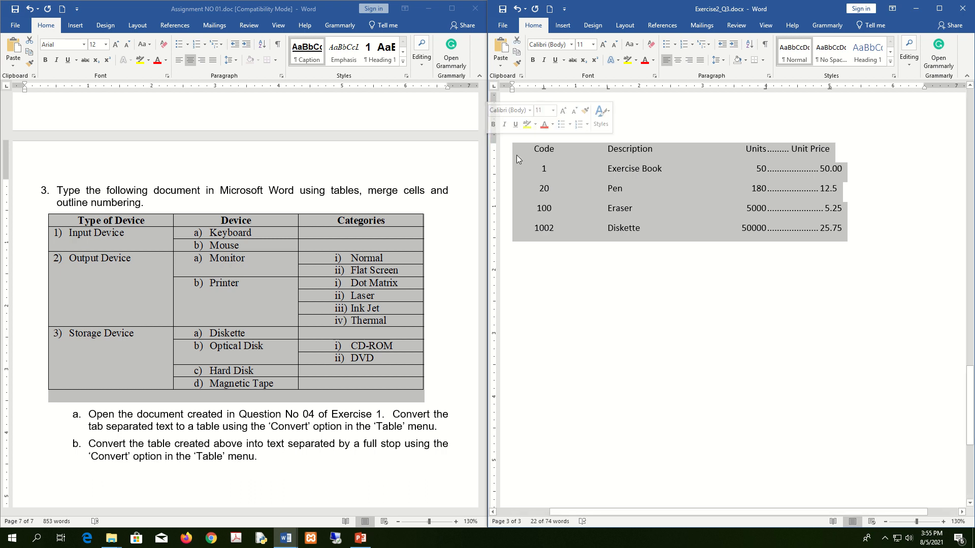
left_click(839, 271)
Step: Convert the pasted text to a table with 5 columns, automatic fixed column width and text separated at tabs
left_click_drag(858, 234, 443, 112)
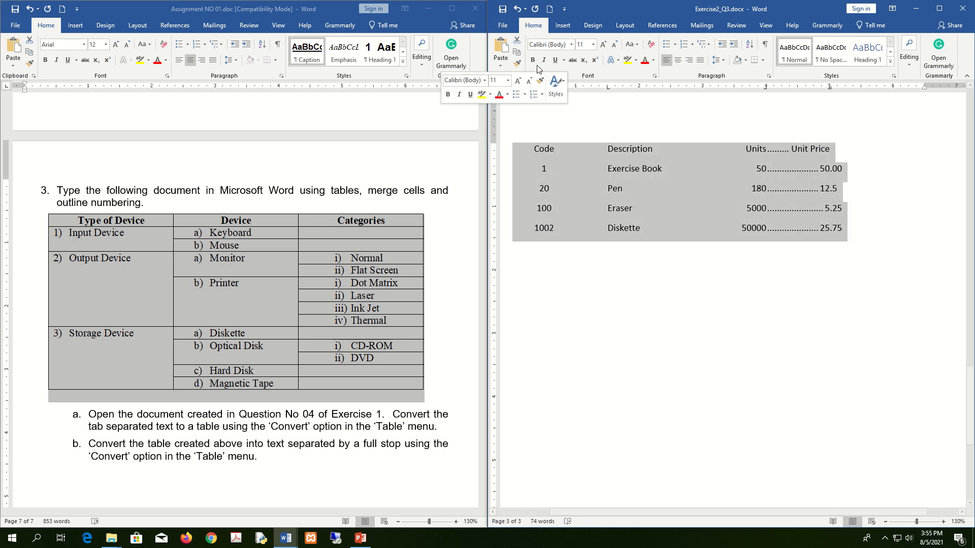
left_click(562, 25)
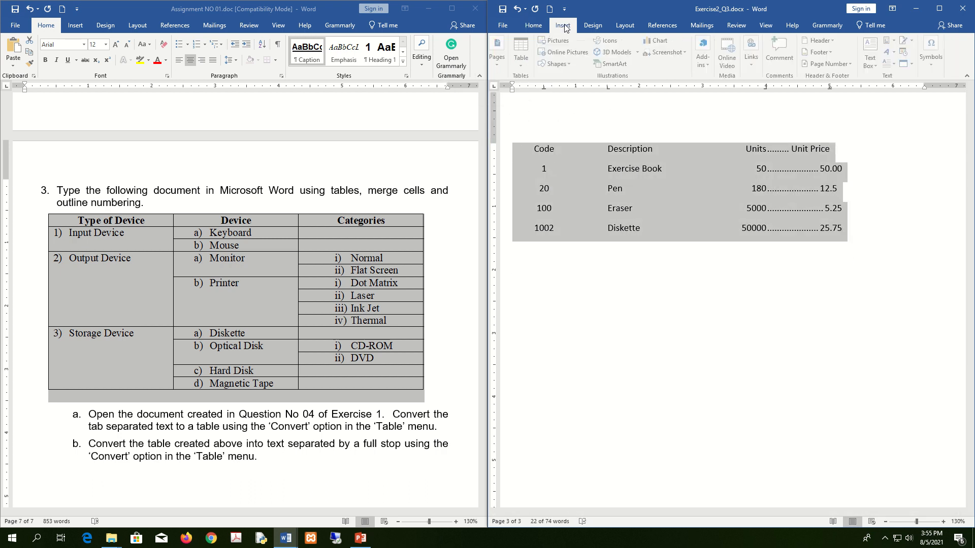
left_click(522, 62)
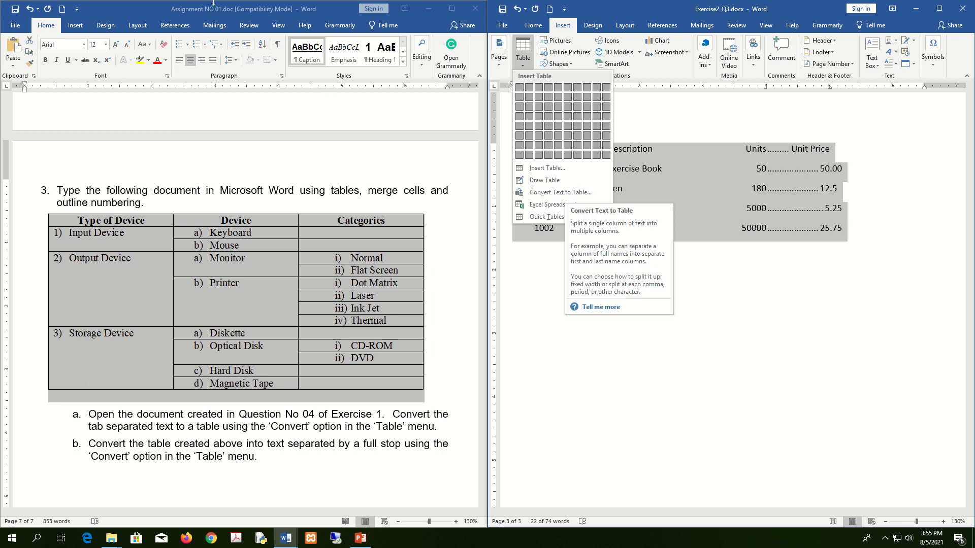
mouse_move(411, 4)
left_click(420, 21)
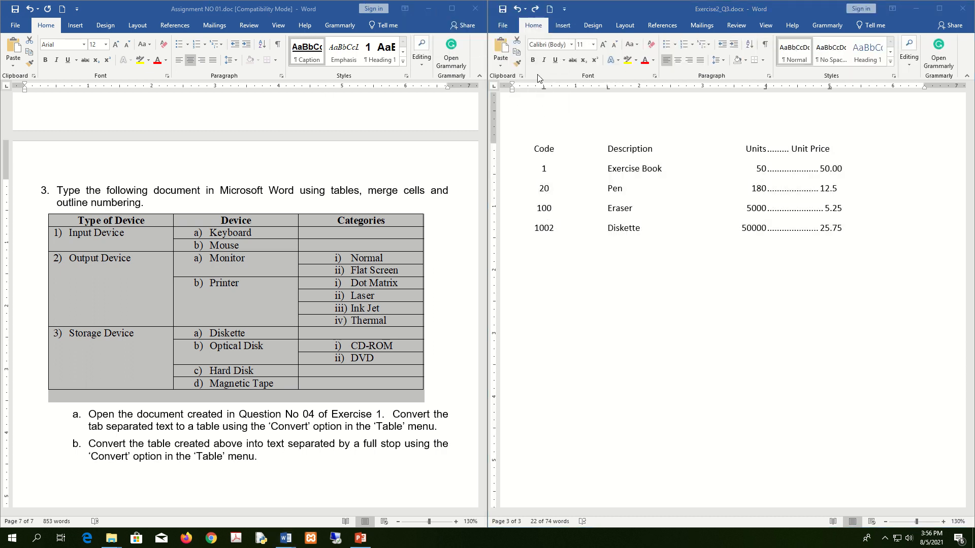
left_click(565, 29)
left_click(564, 26)
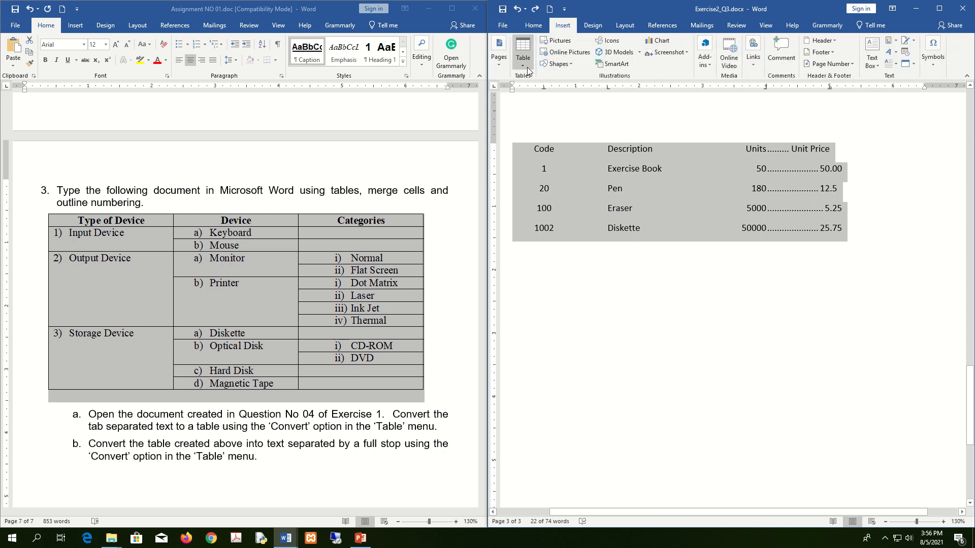
left_click(523, 51)
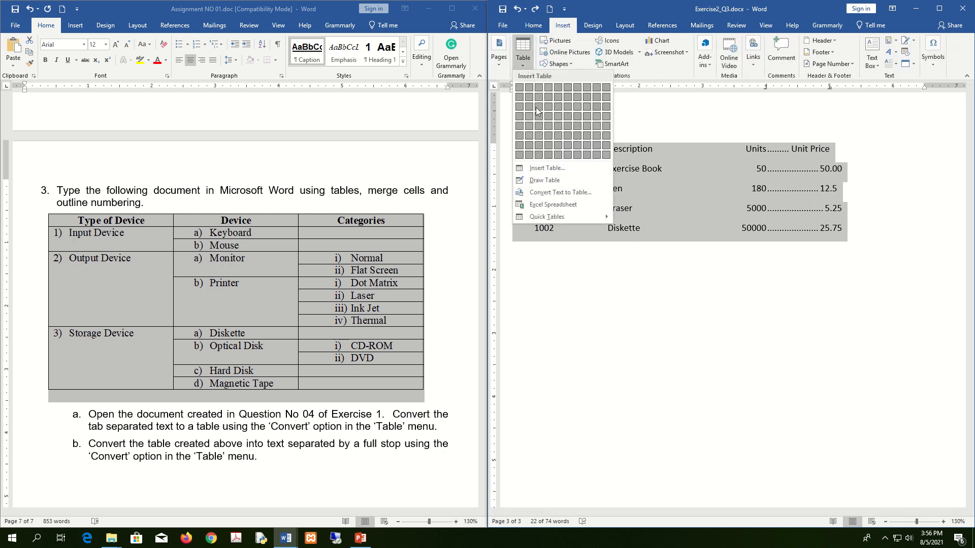
left_click(550, 192)
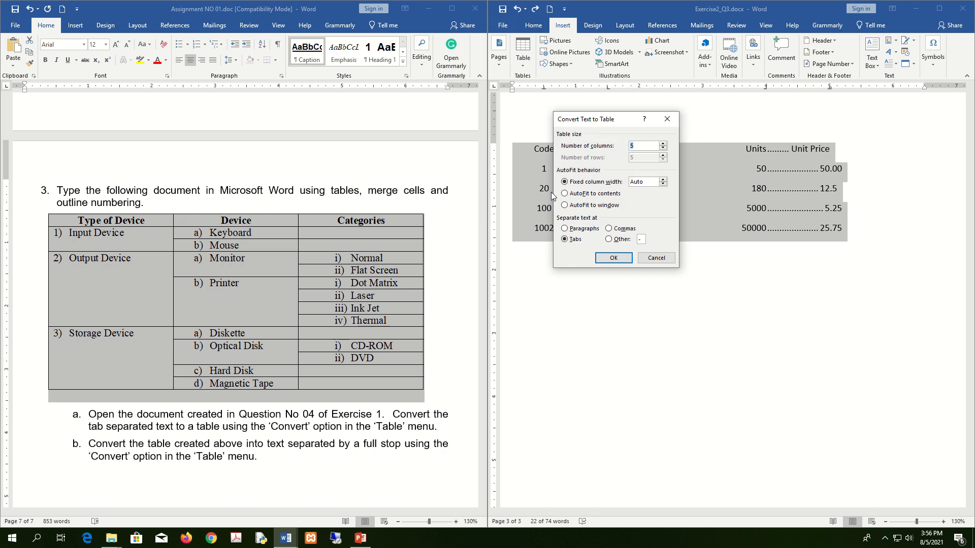
left_click_drag(619, 126, 713, 253)
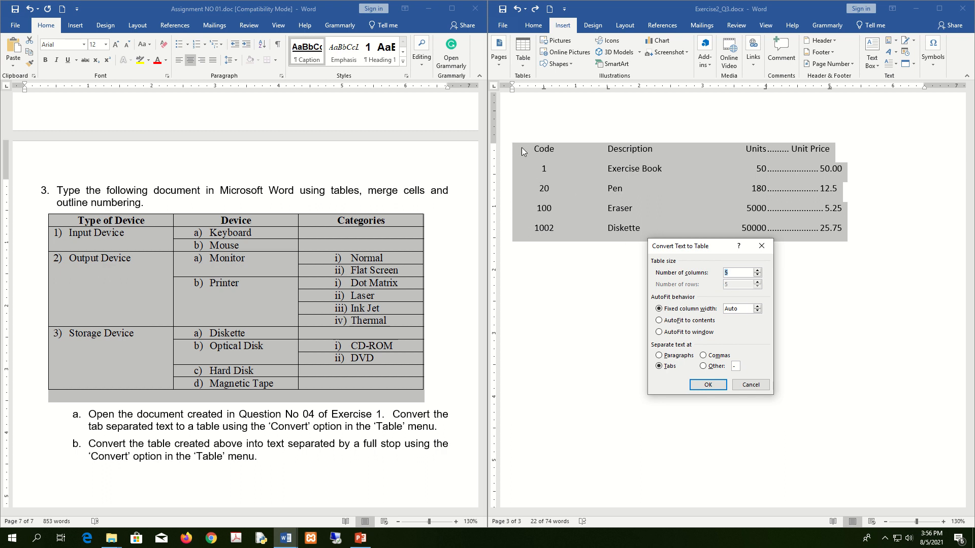
left_click(711, 384)
left_click(742, 350)
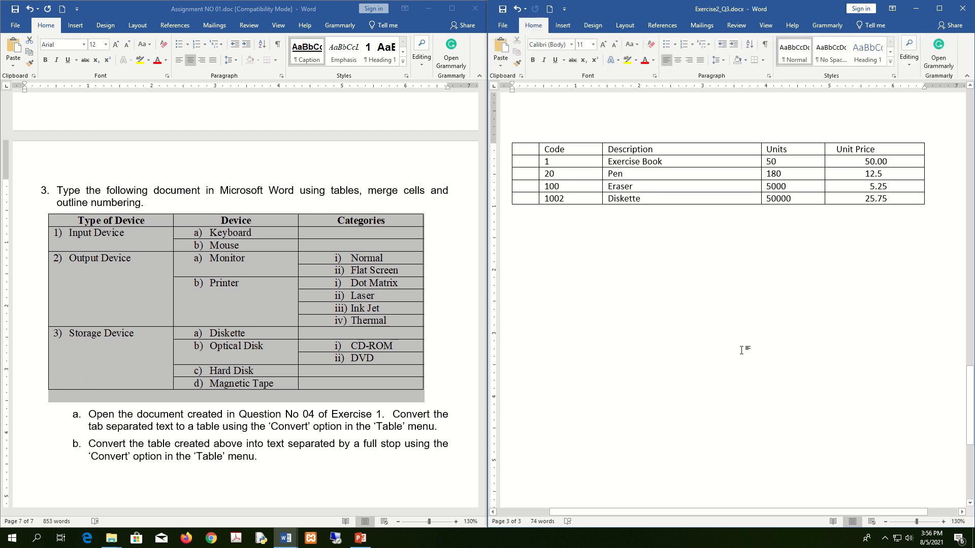
Step: Delete the empty column before the Code column from the converted table
left_click(531, 142)
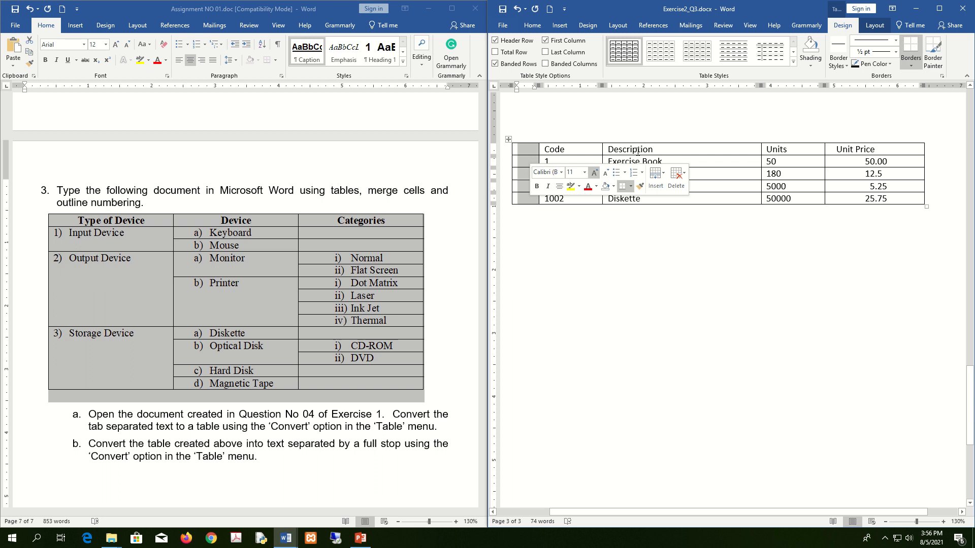
left_click(875, 26)
left_click(606, 56)
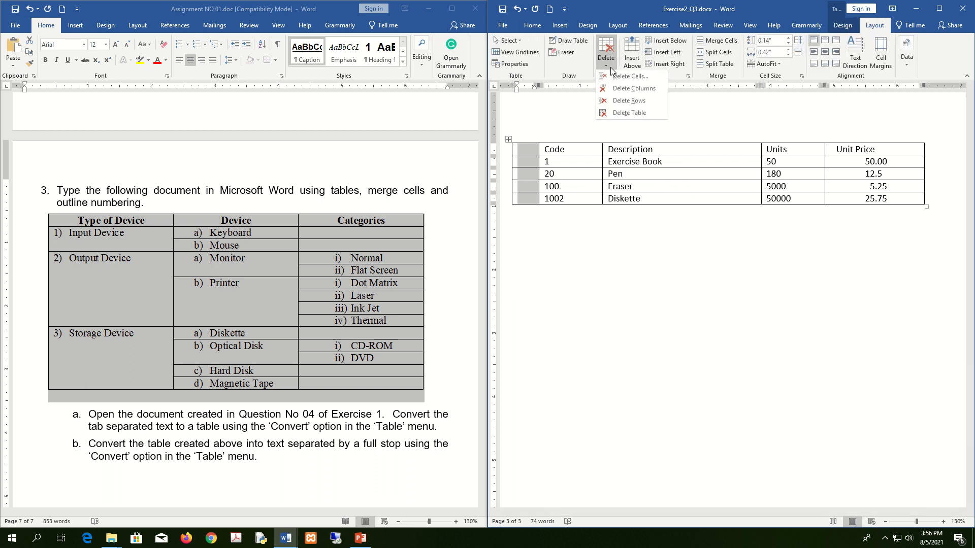
left_click(620, 89)
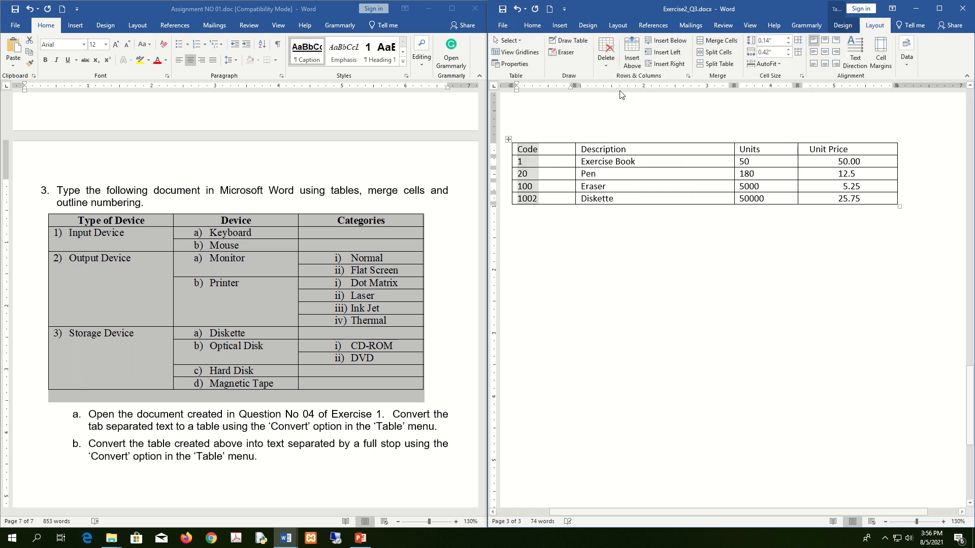
left_click(652, 274)
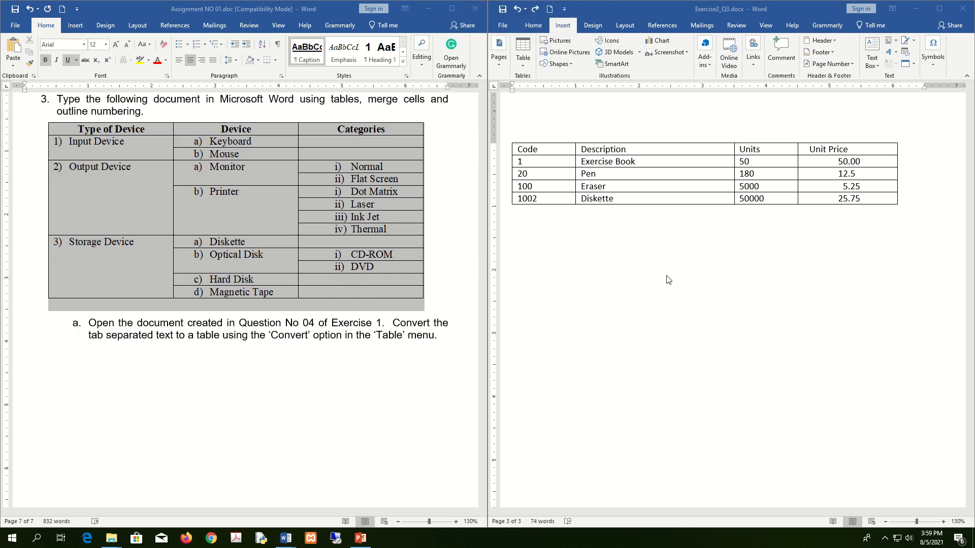
Step: Review the question 2 and 3 instructions in the assignment document against the pages of Exercise2_Q3.docx
mouse_move(415, 7)
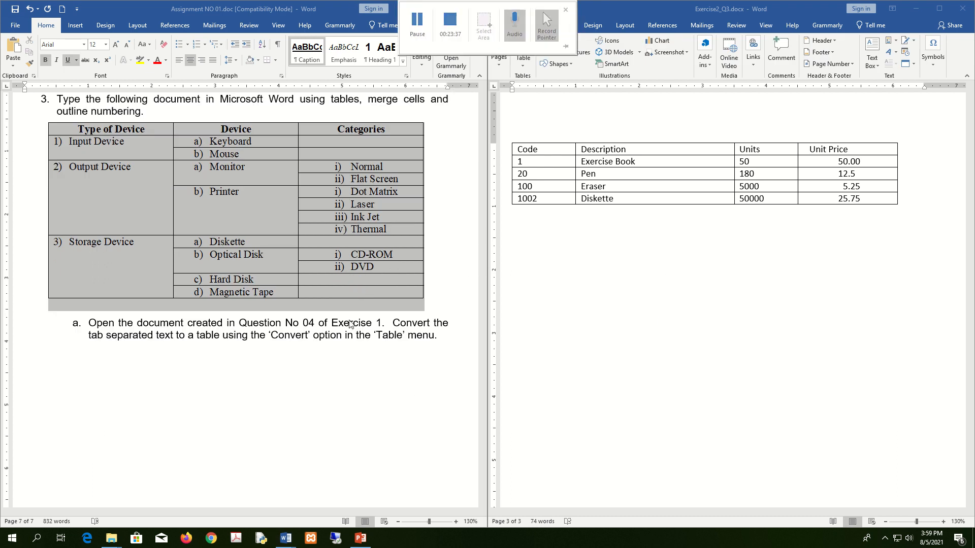
left_click(384, 371)
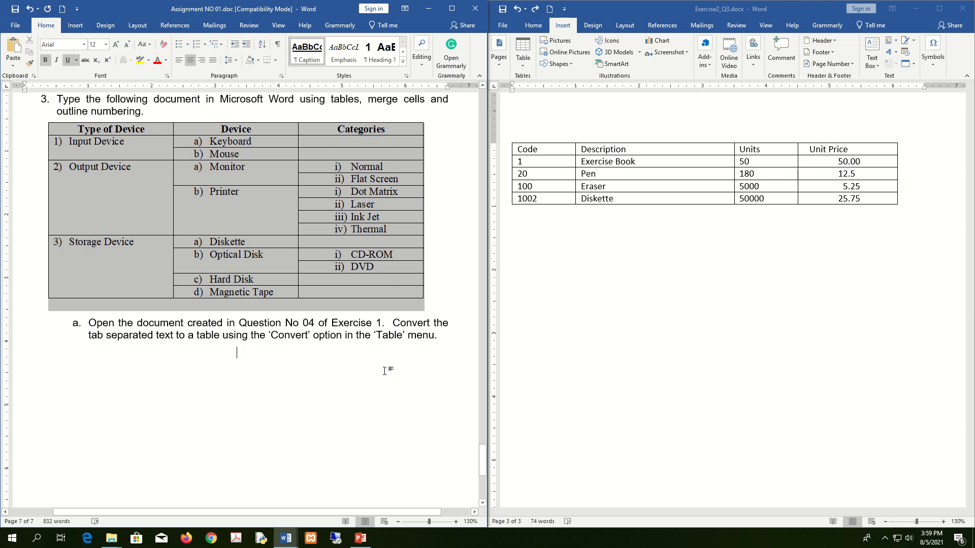
scroll(384, 372, "up", 8)
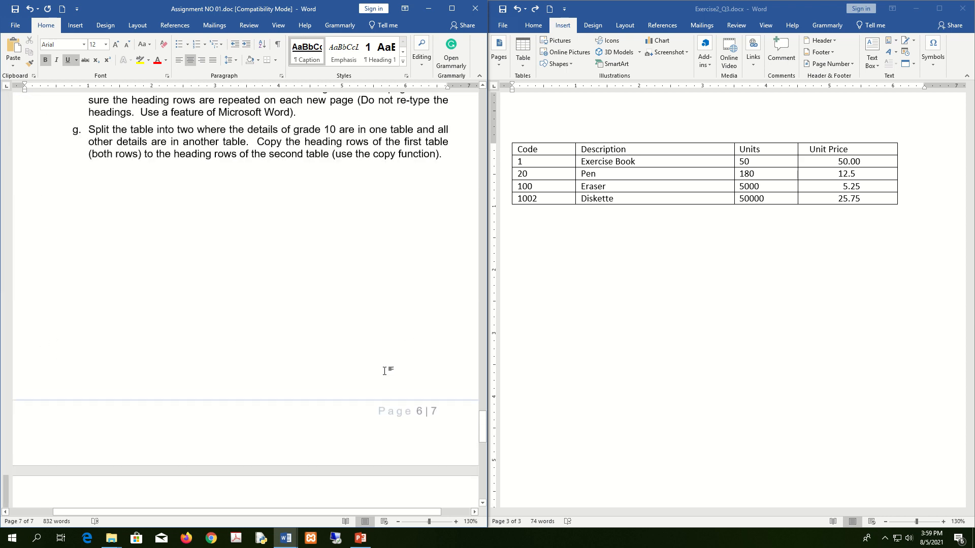
scroll(385, 372, "down", 5)
scroll(385, 373, "down", 3)
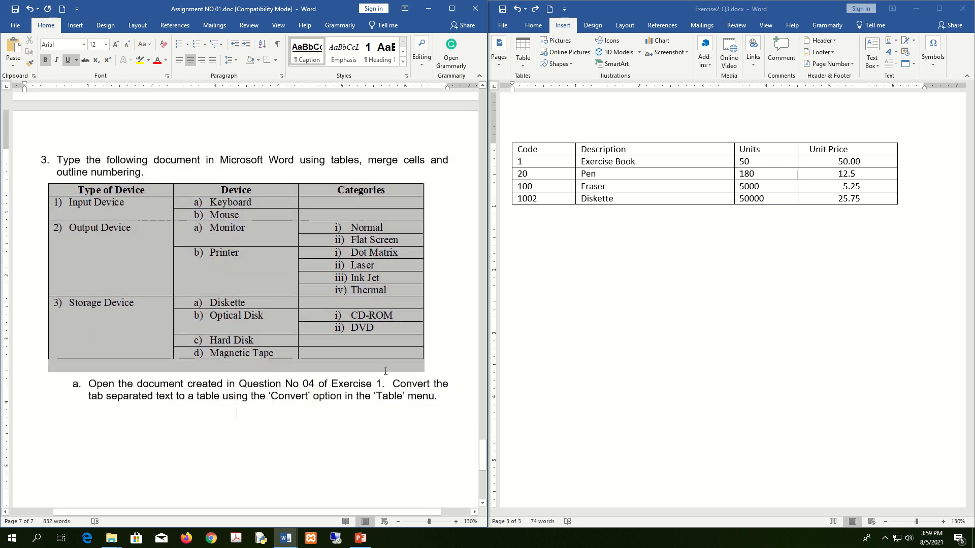
scroll(386, 371, "up", 15)
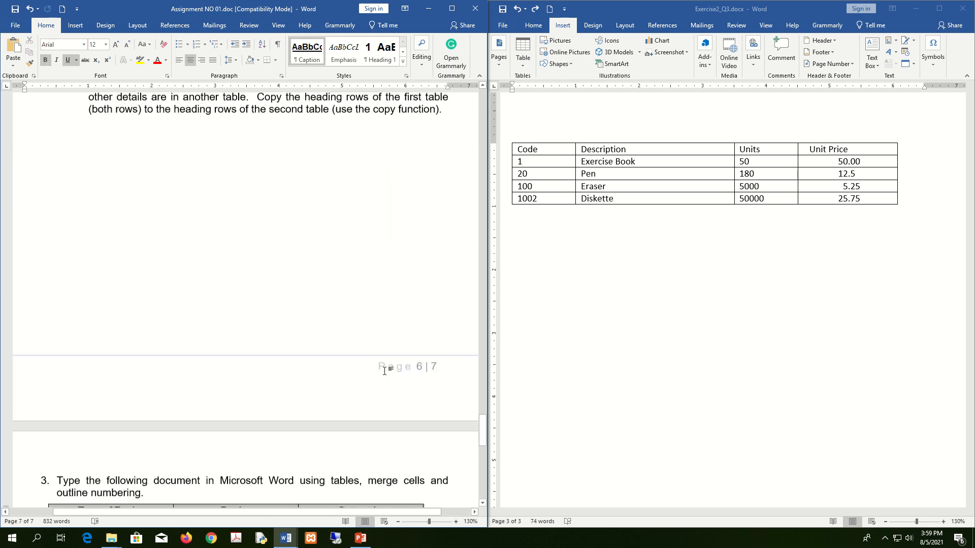
left_click(638, 261)
scroll(697, 260, "up", 6)
scroll(696, 260, "up", 10)
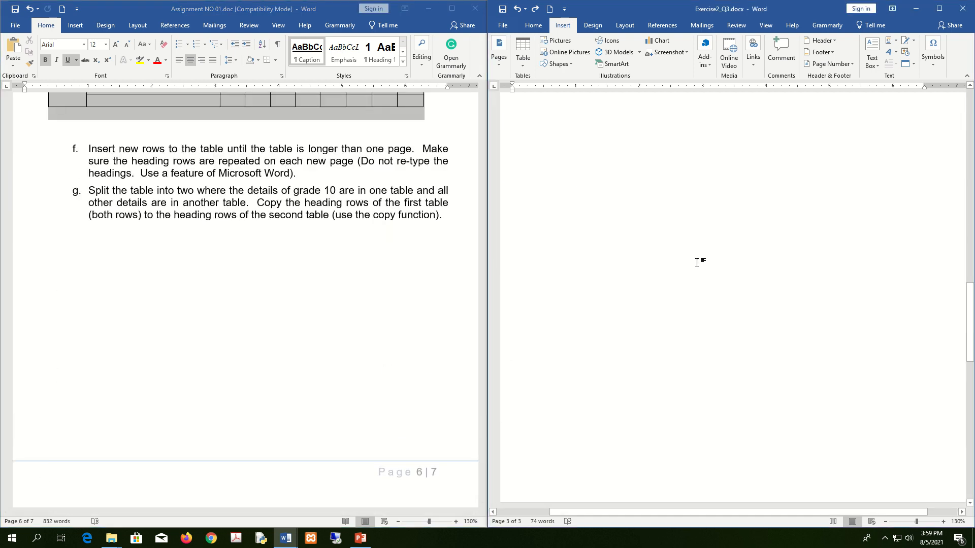
scroll(420, 276, "up", 15)
scroll(420, 276, "up", 1)
scroll(649, 280, "down", 12)
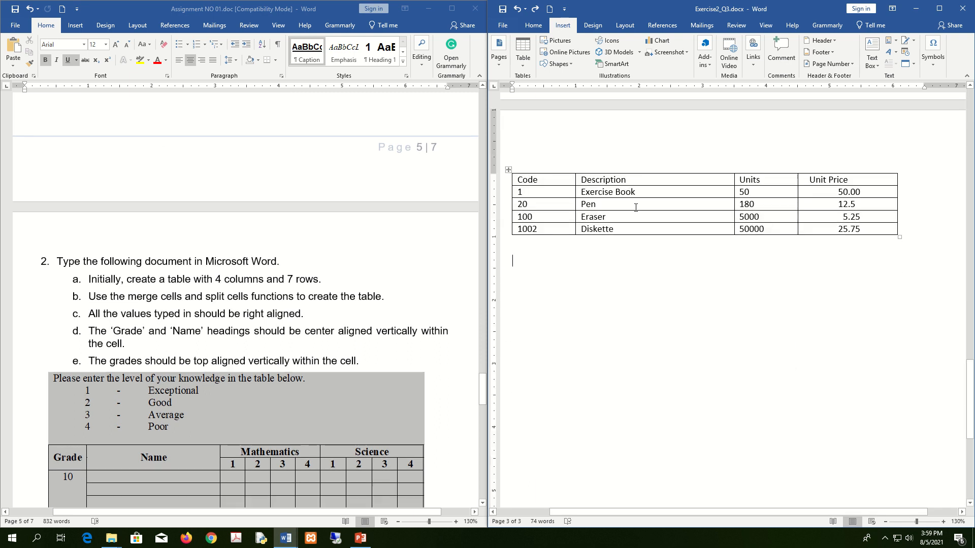